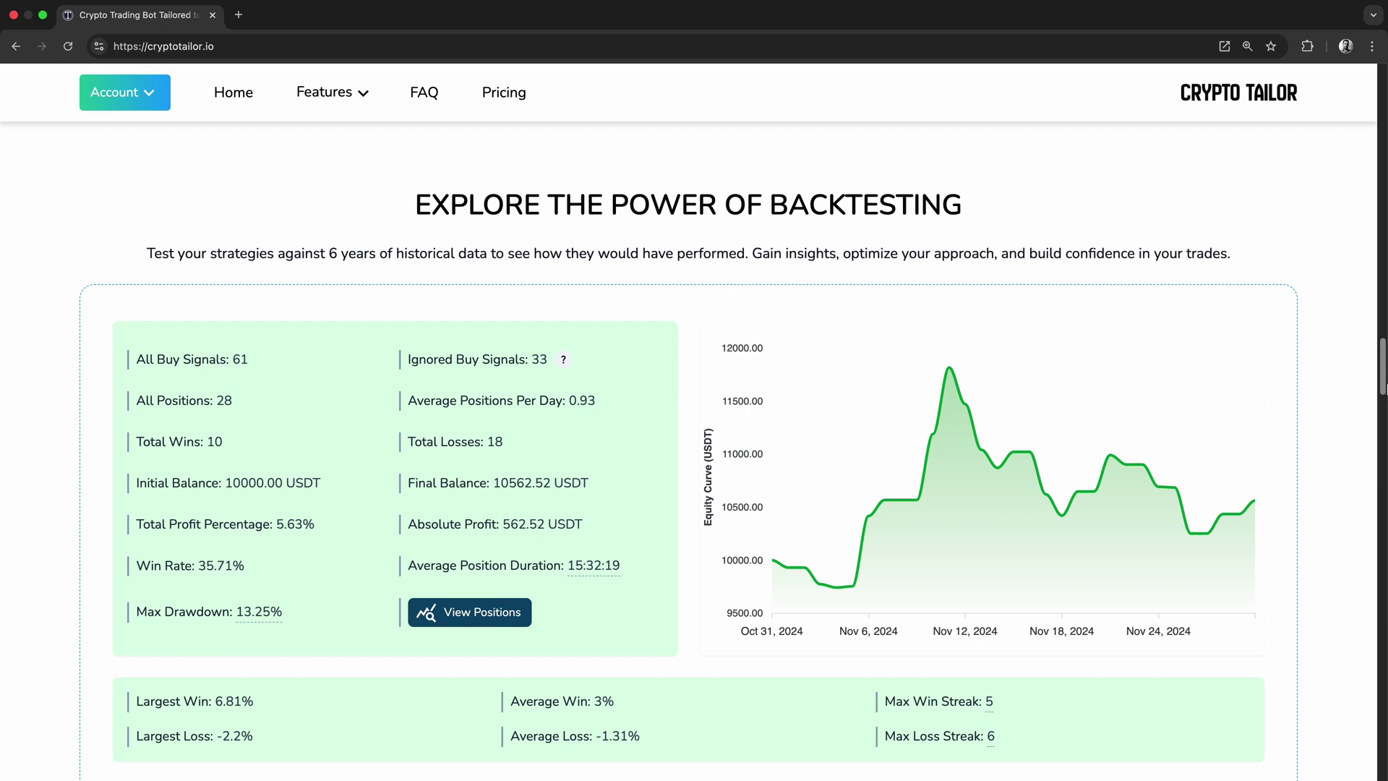
scroll(1378, 375, "down", 2)
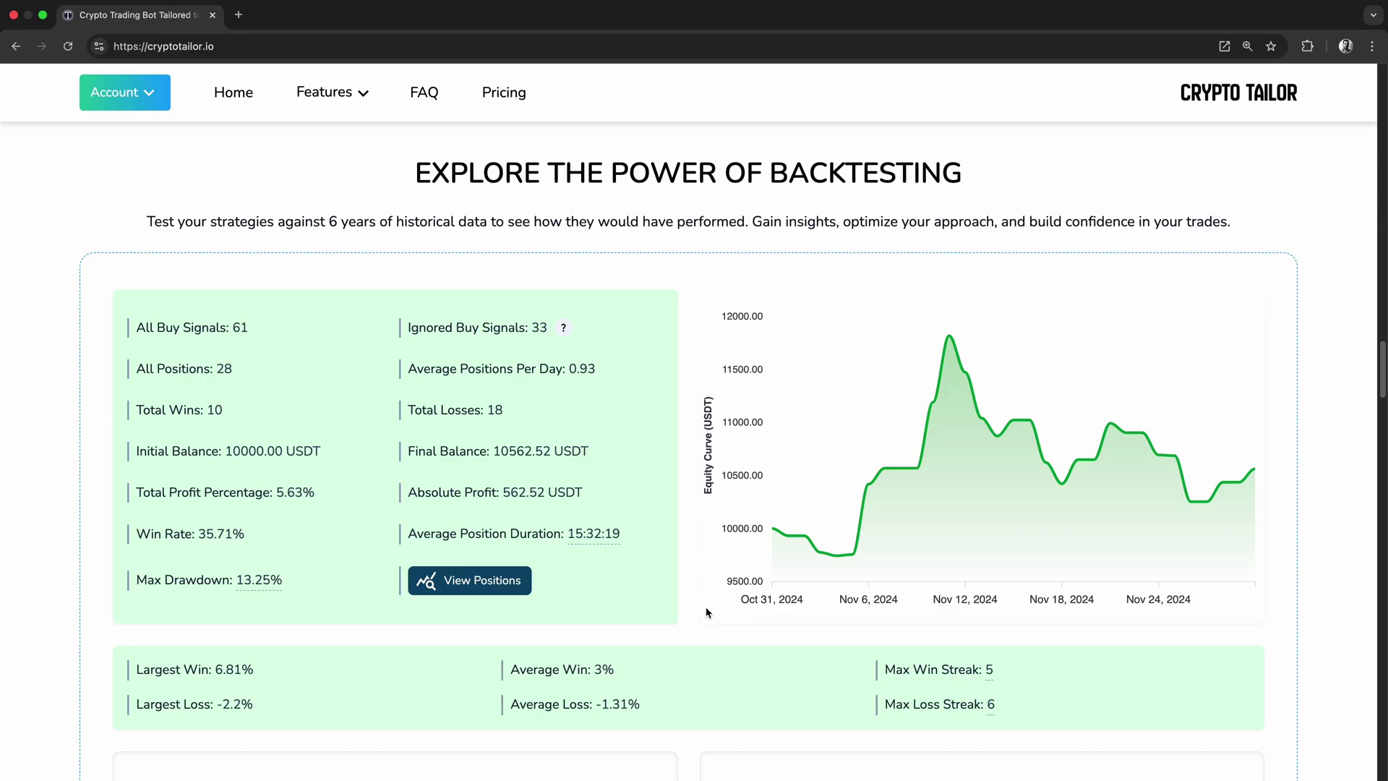
Step: Zoom the hourly BTC chart and search for the 'bollinger bands' indicator, then close the search
scroll(706, 612, "down", 1)
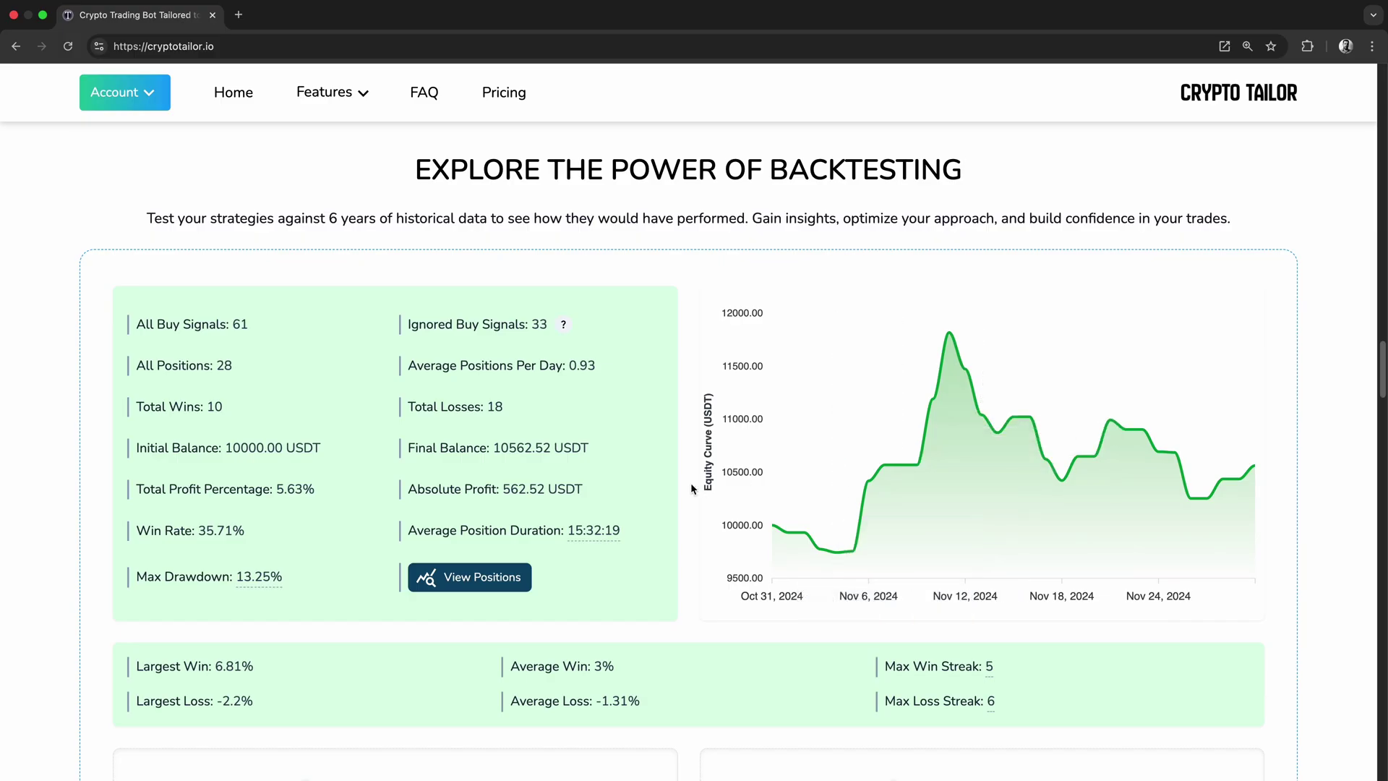
scroll(691, 489, "down", 1)
scroll(691, 489, "down", 5)
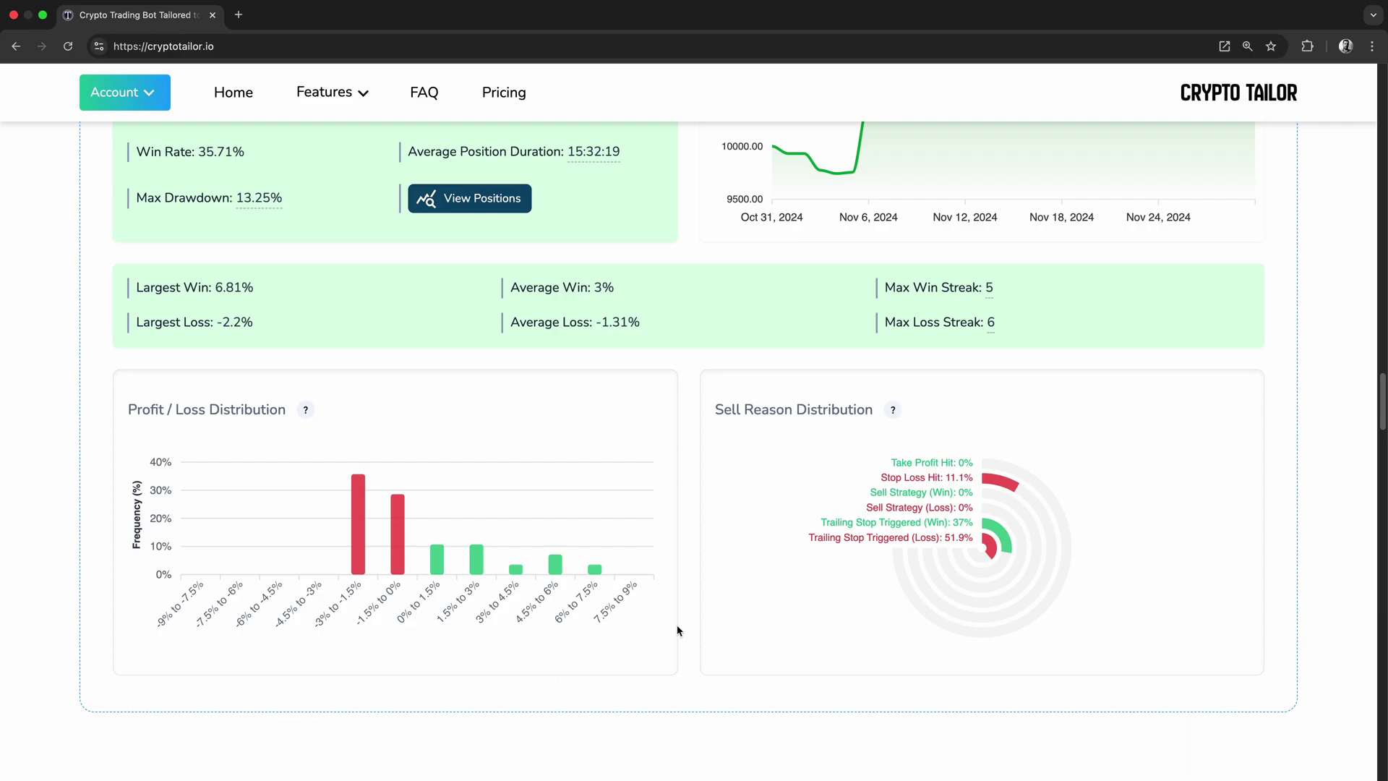
scroll(640, 636, "up", 1)
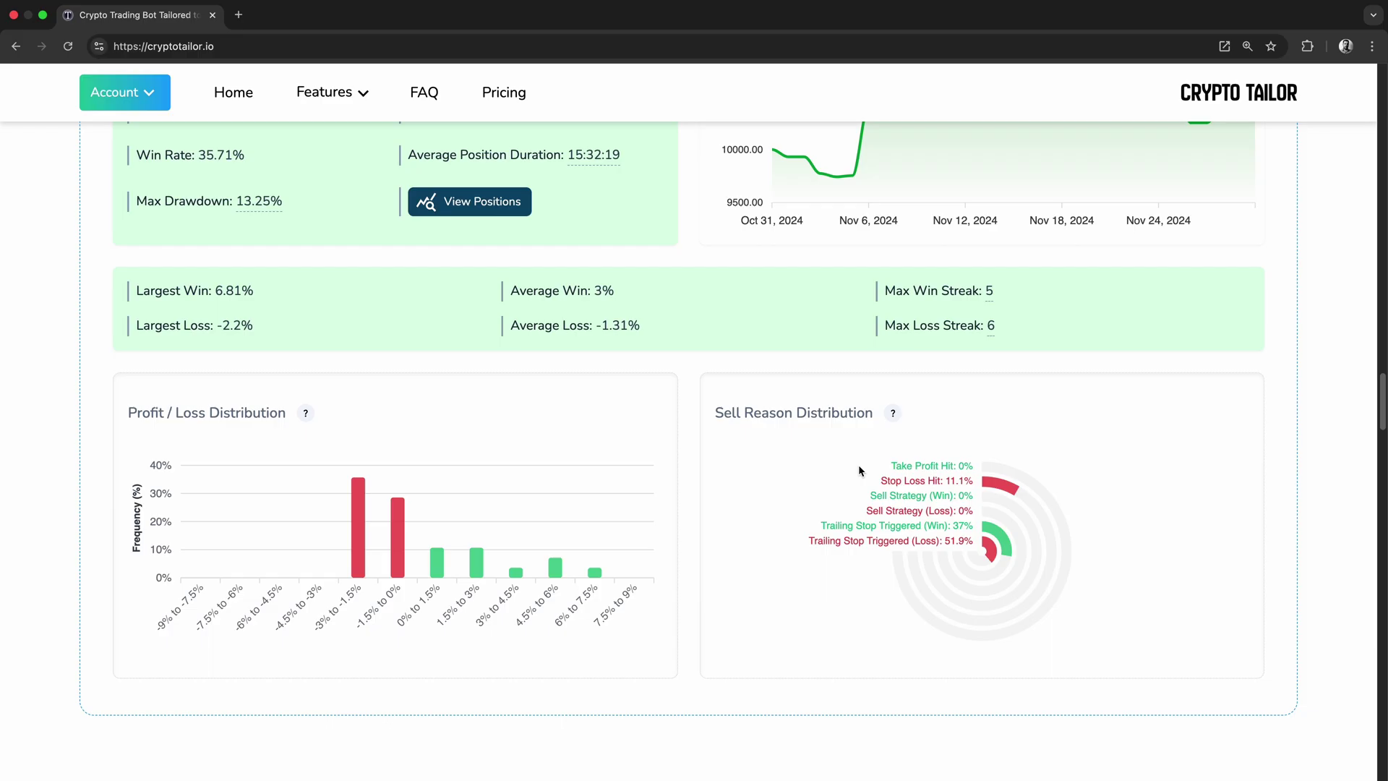
scroll(859, 467, "down", 1)
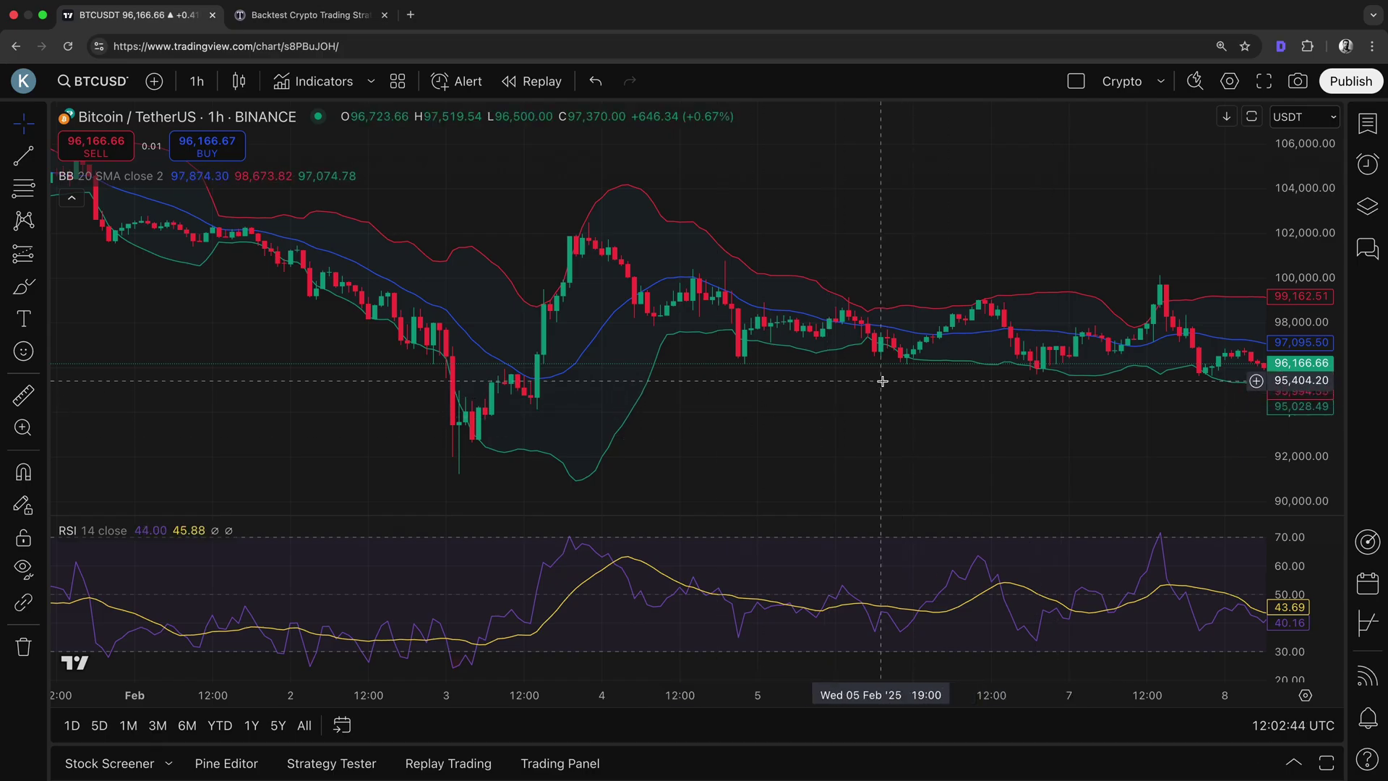
left_click(322, 84)
type("bollinger bands")
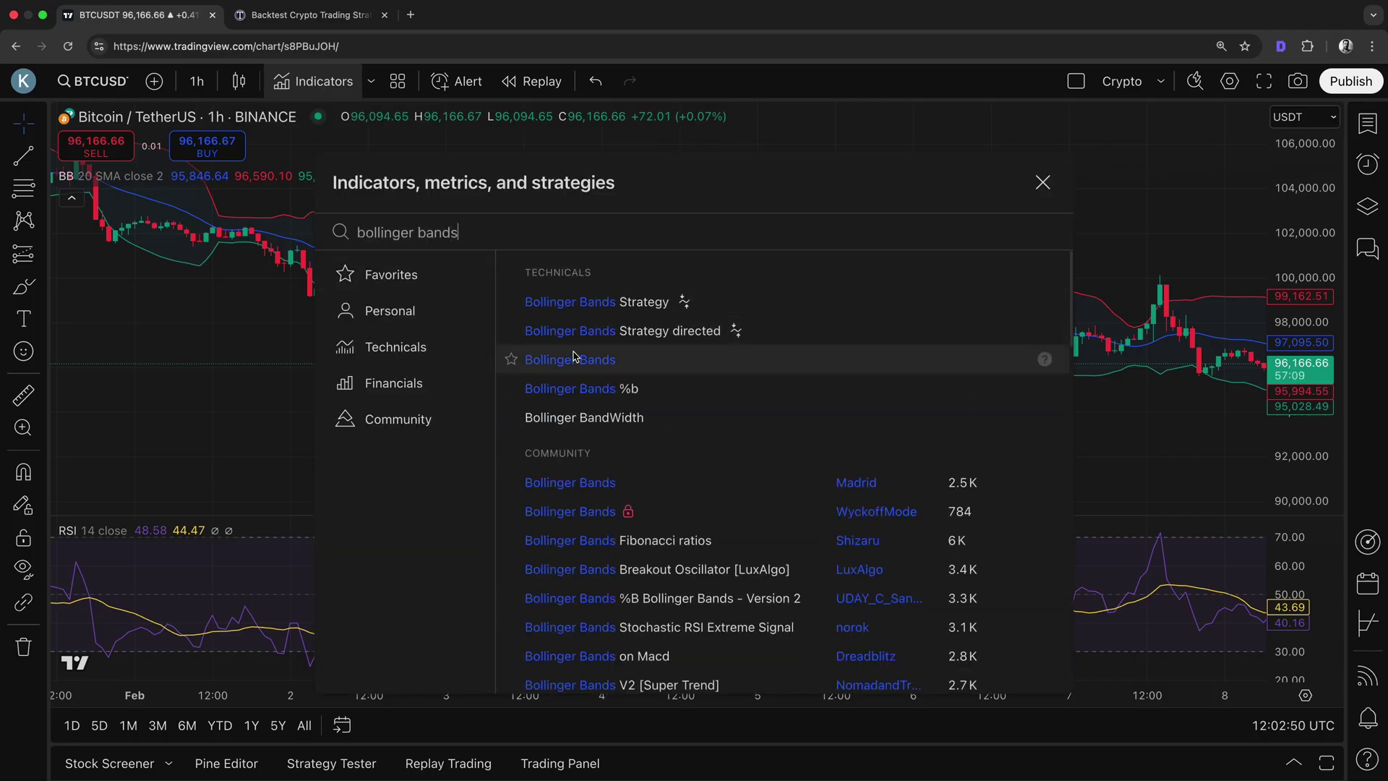
left_click(1043, 182)
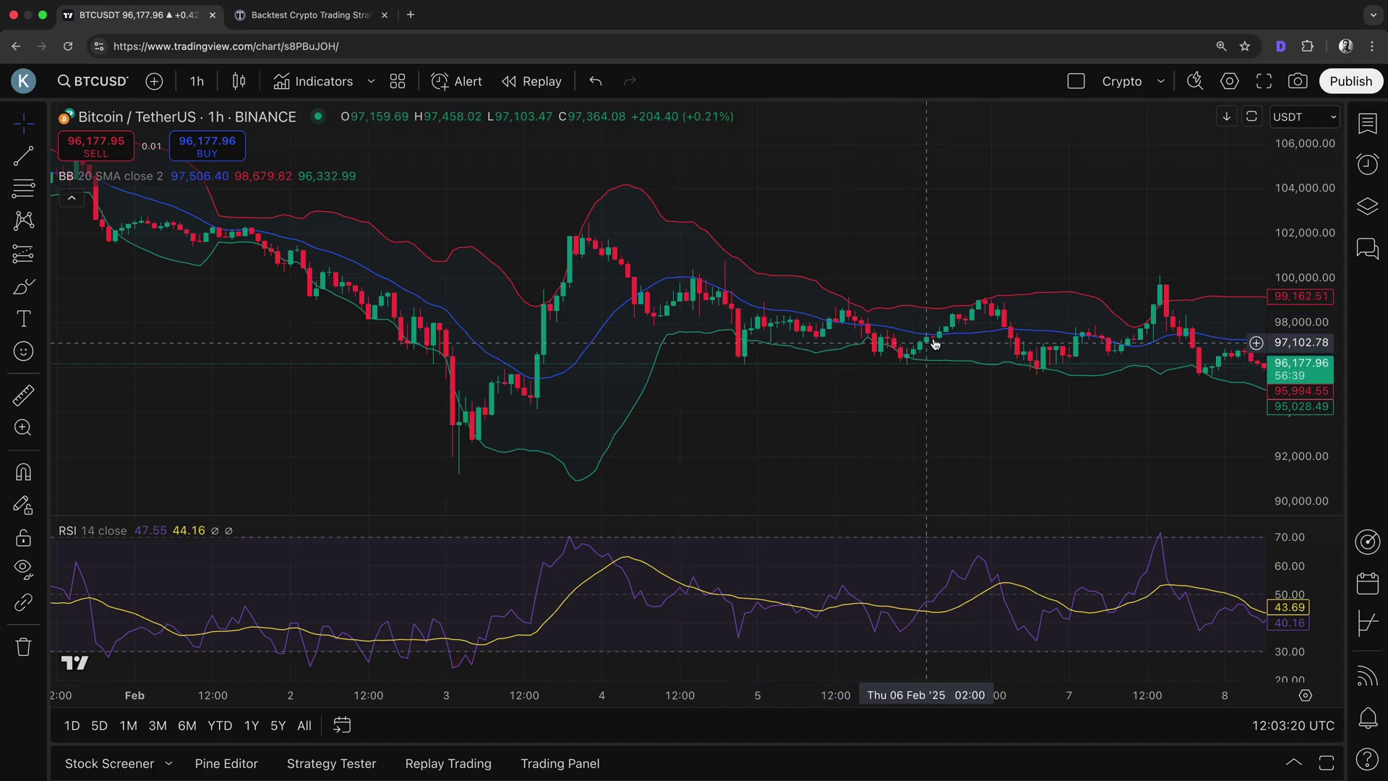
Step: Zoom and pan the chart to bring the latest candles through 9 February into view
scroll(824, 400, "down", 3)
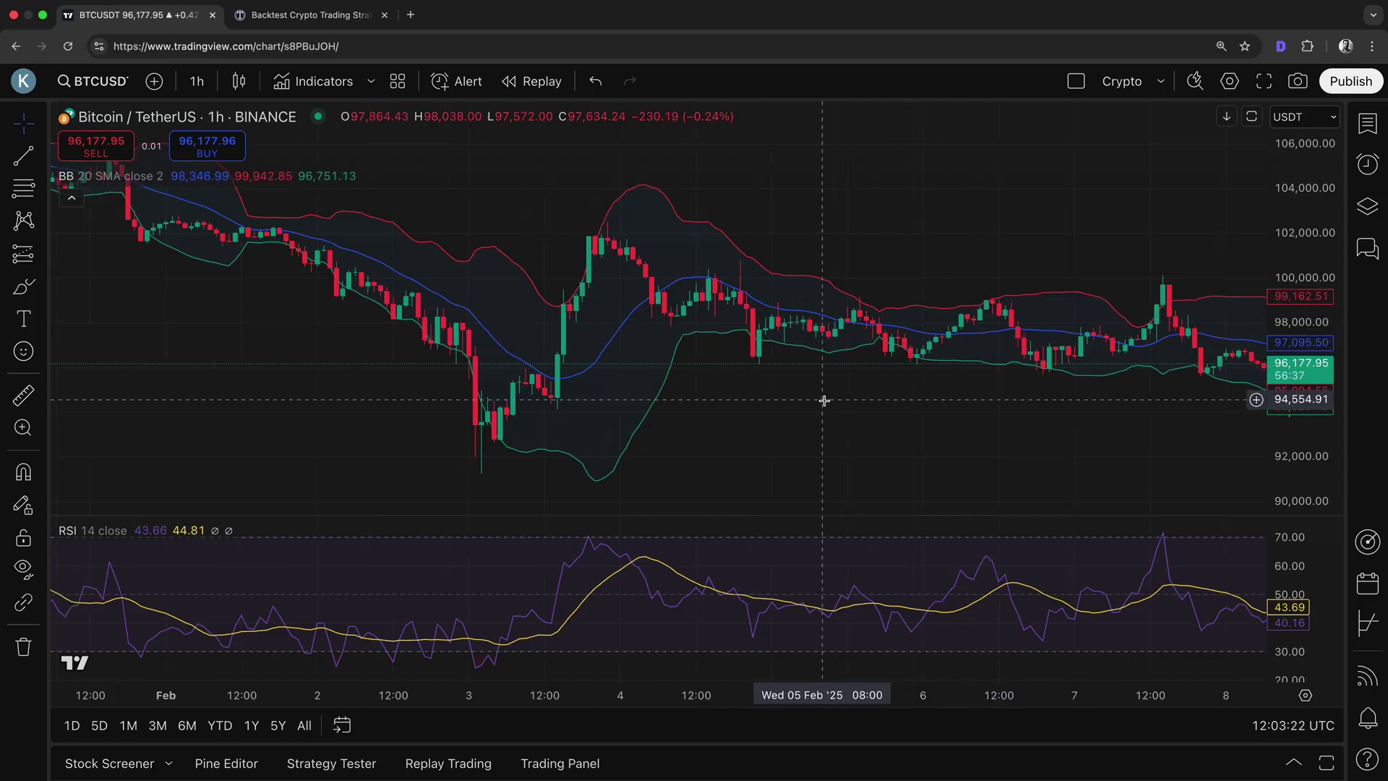
scroll(827, 399, "down", 5)
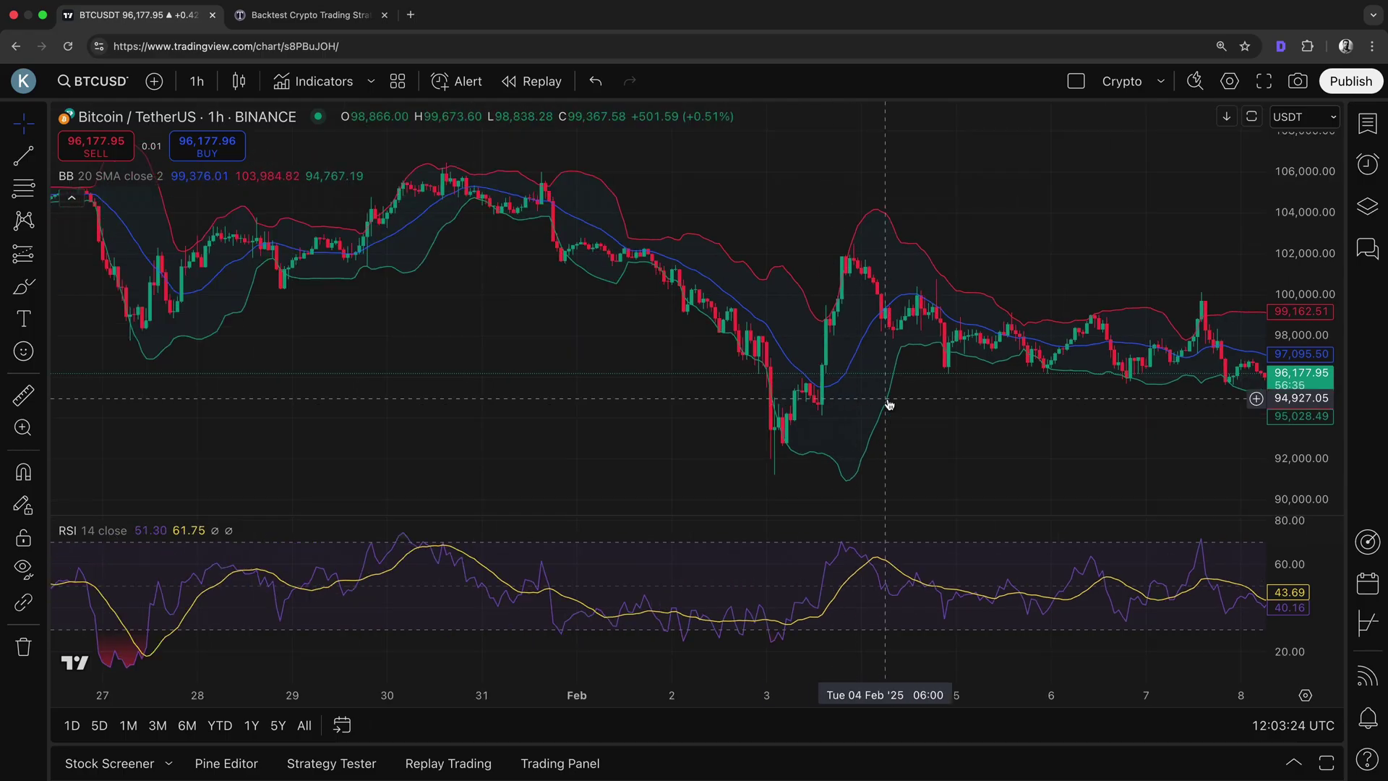
scroll(970, 398, "up", 2)
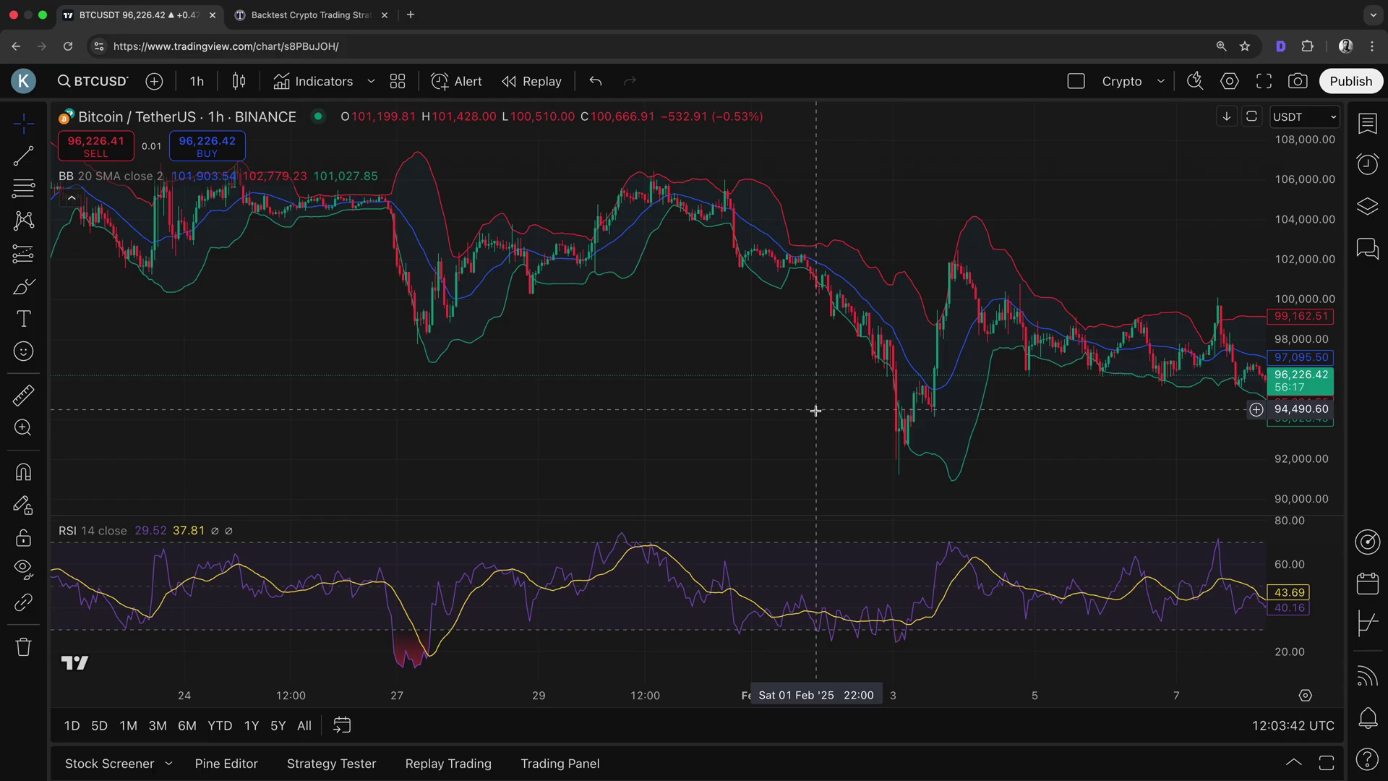
scroll(816, 410, "up", 5)
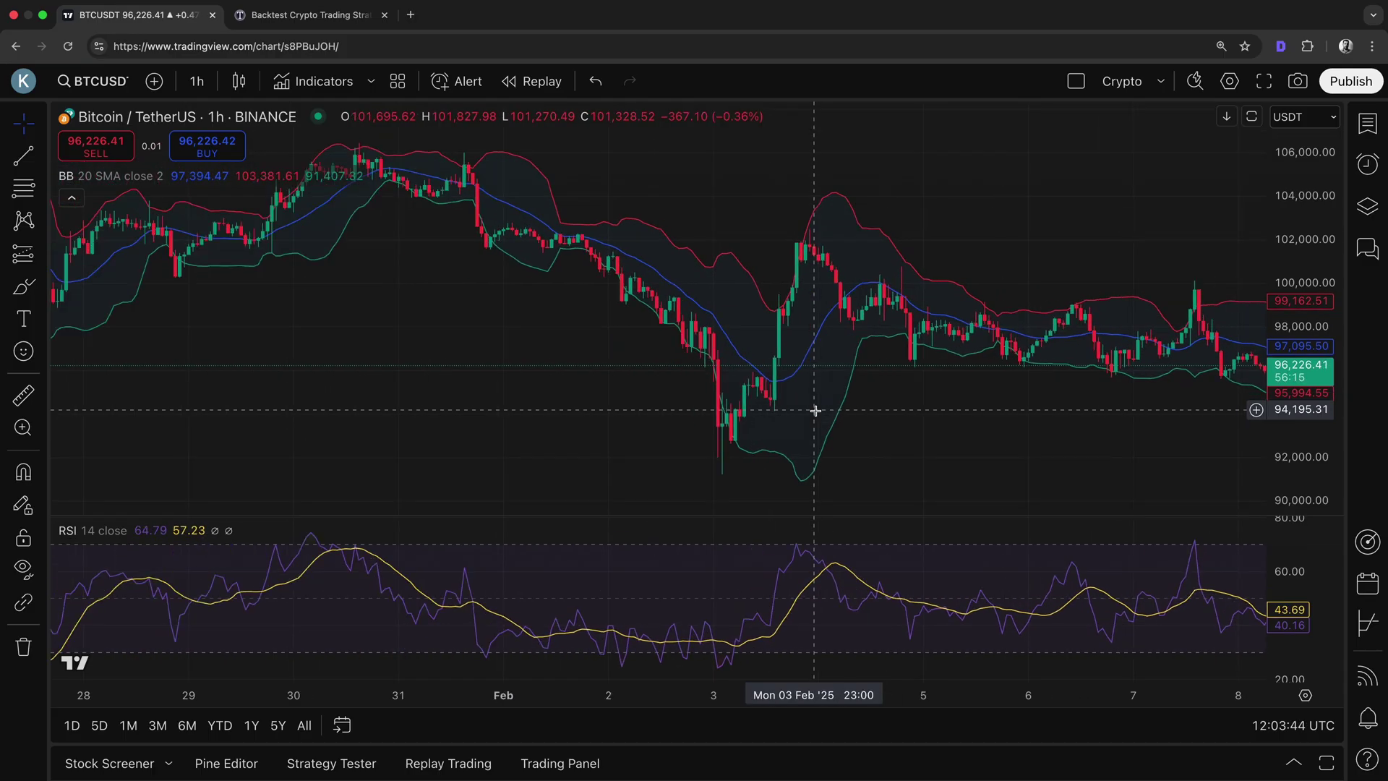
scroll(815, 410, "up", 2)
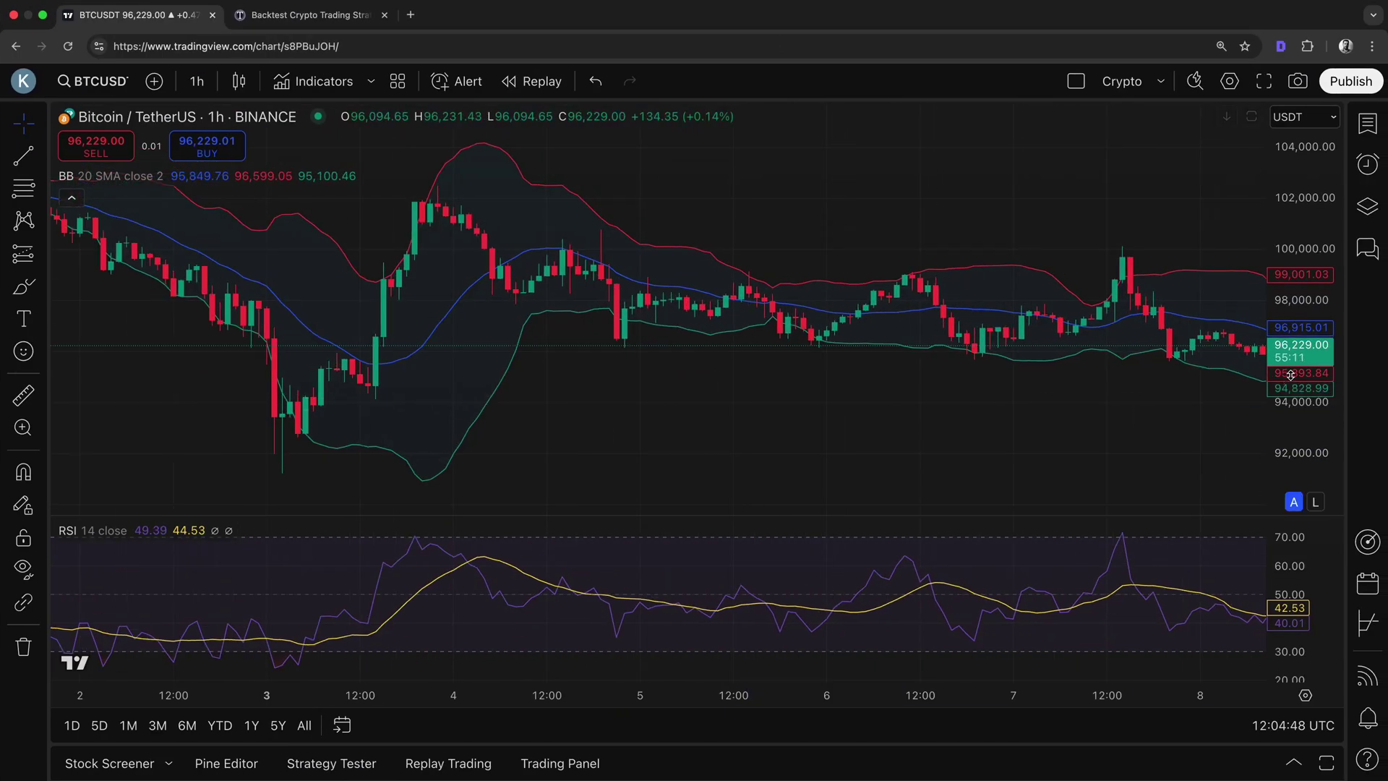
left_click_drag(912, 434, 611, 455)
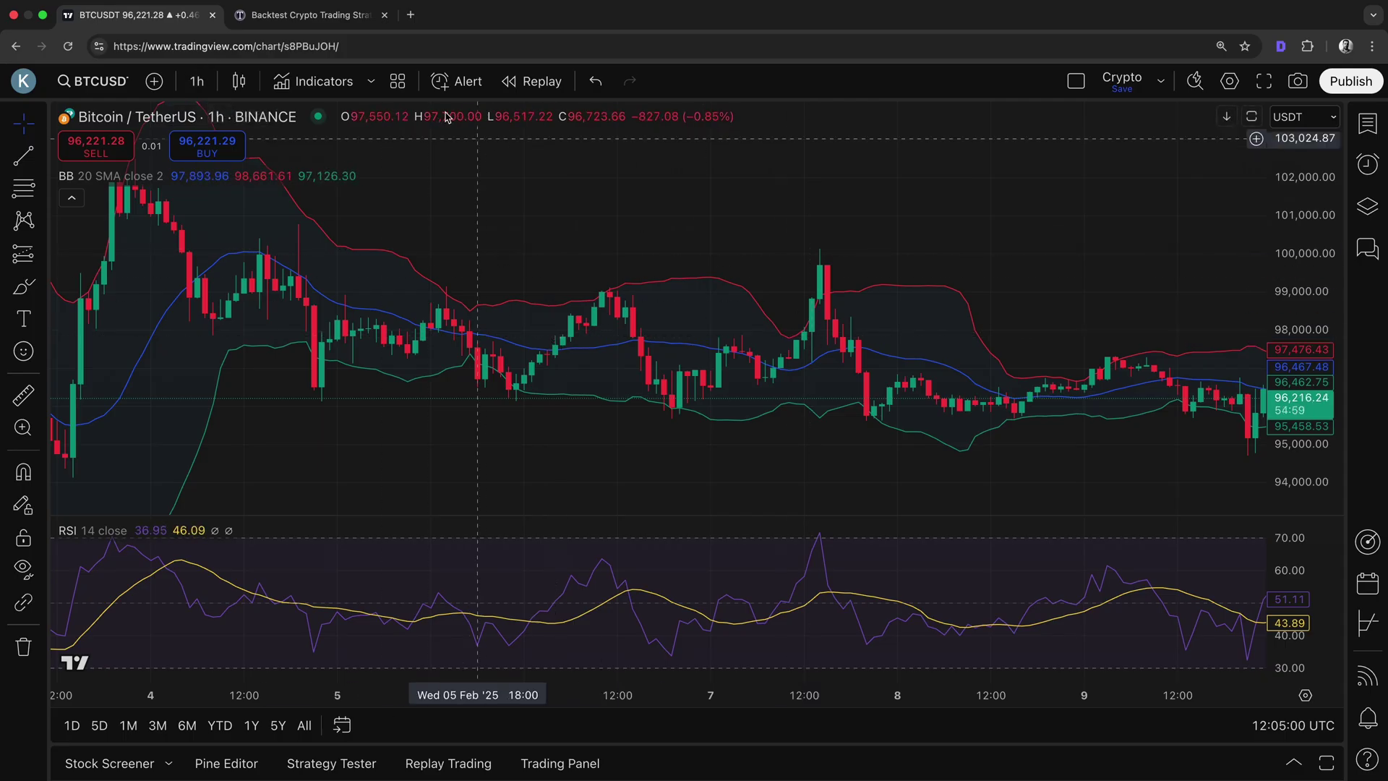
Step: Go to the Crypto Tailor backtest page and choose BTC/USDT as the trading pair
left_click(308, 15)
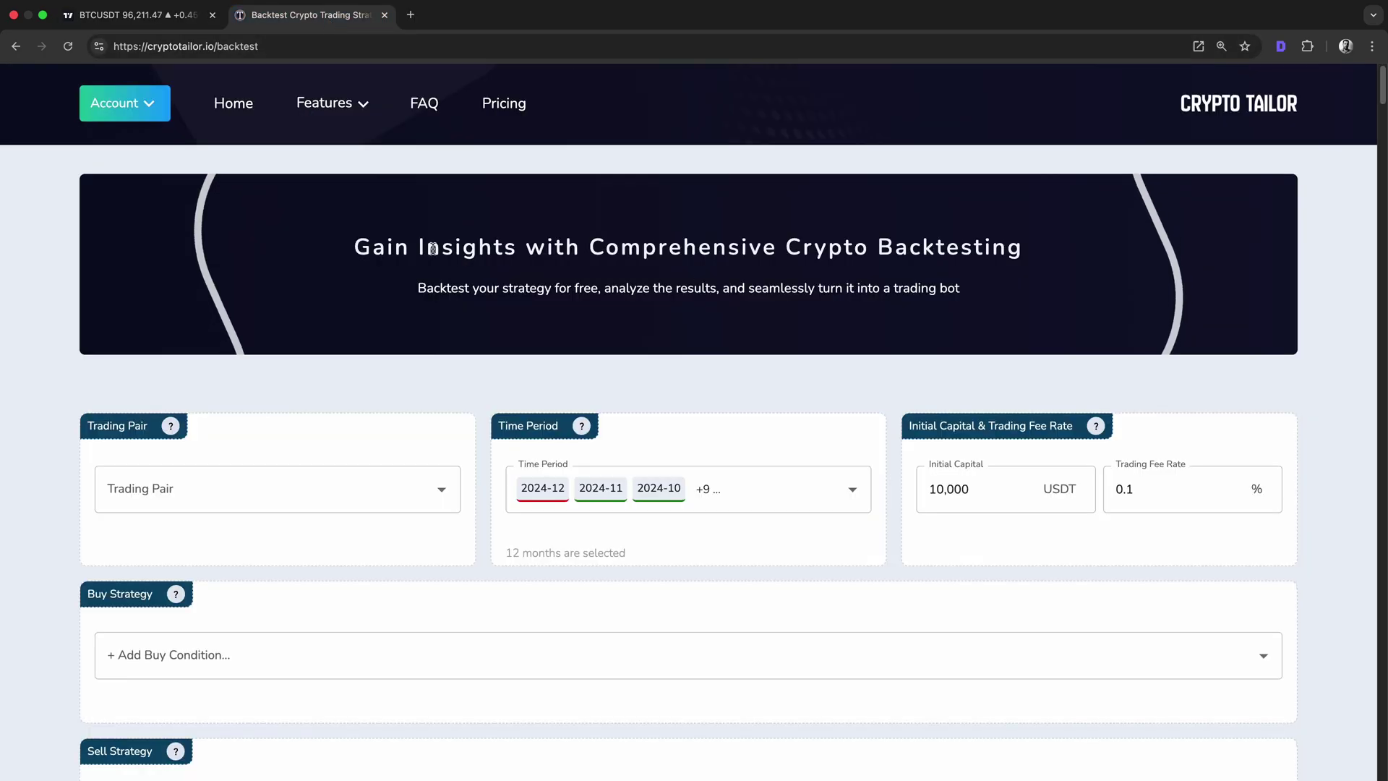
left_click(206, 47)
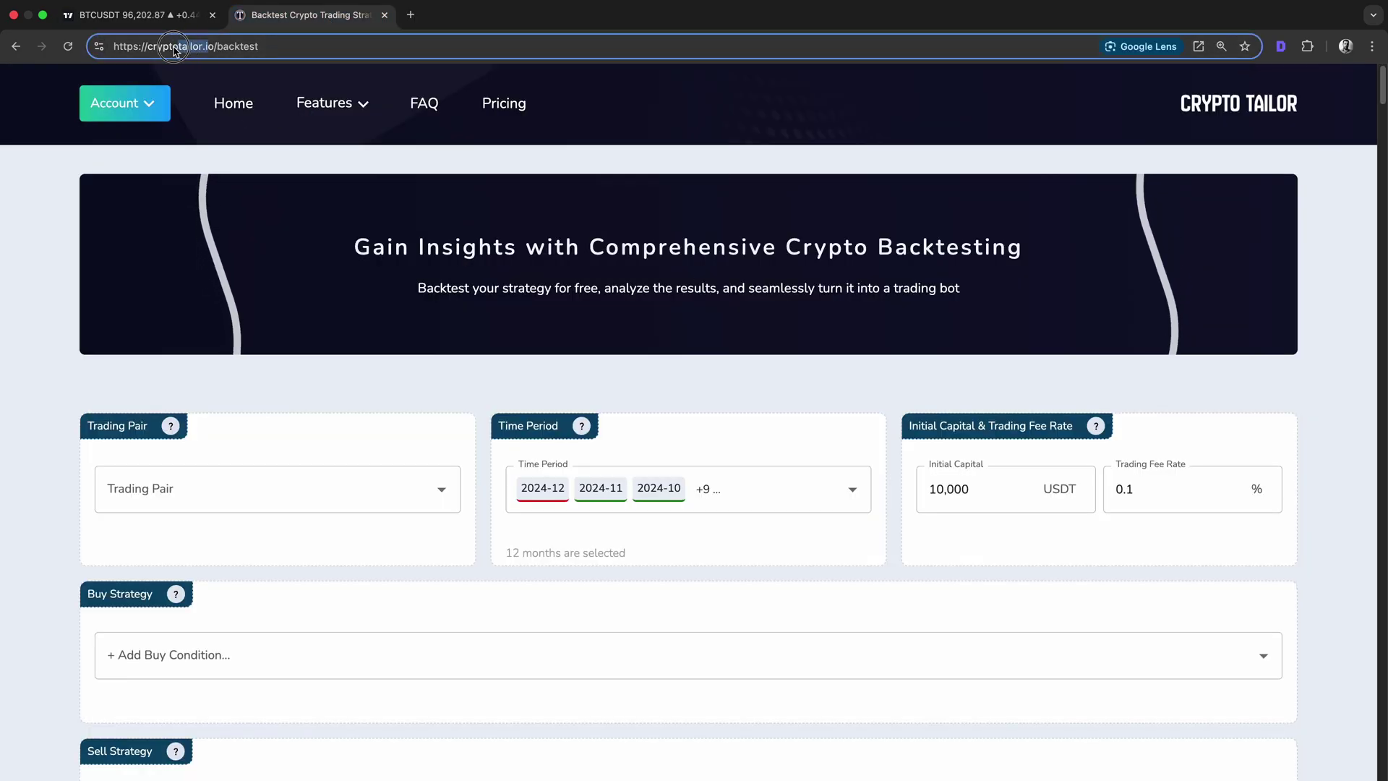
left_click(350, 280)
scroll(618, 332, "down", 1)
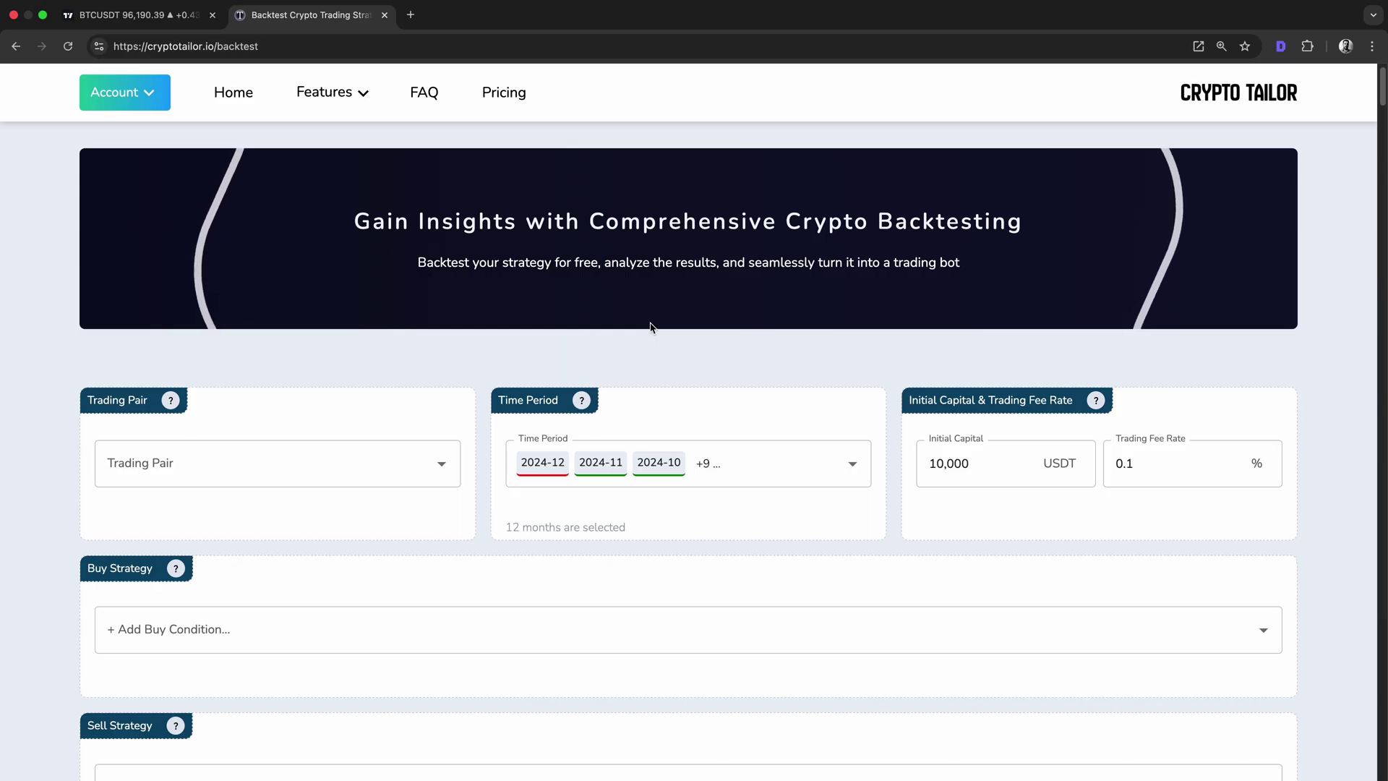
left_click(92, 403)
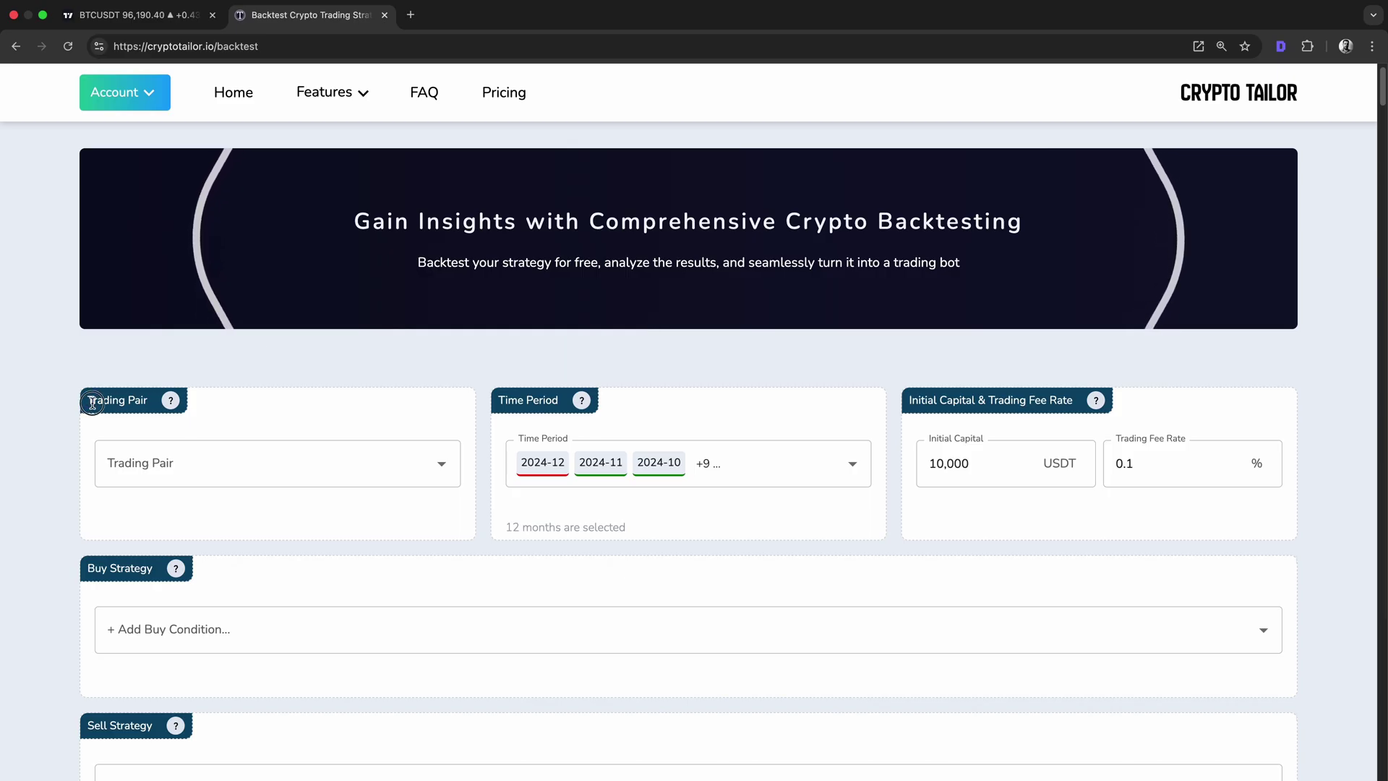
left_click(256, 468)
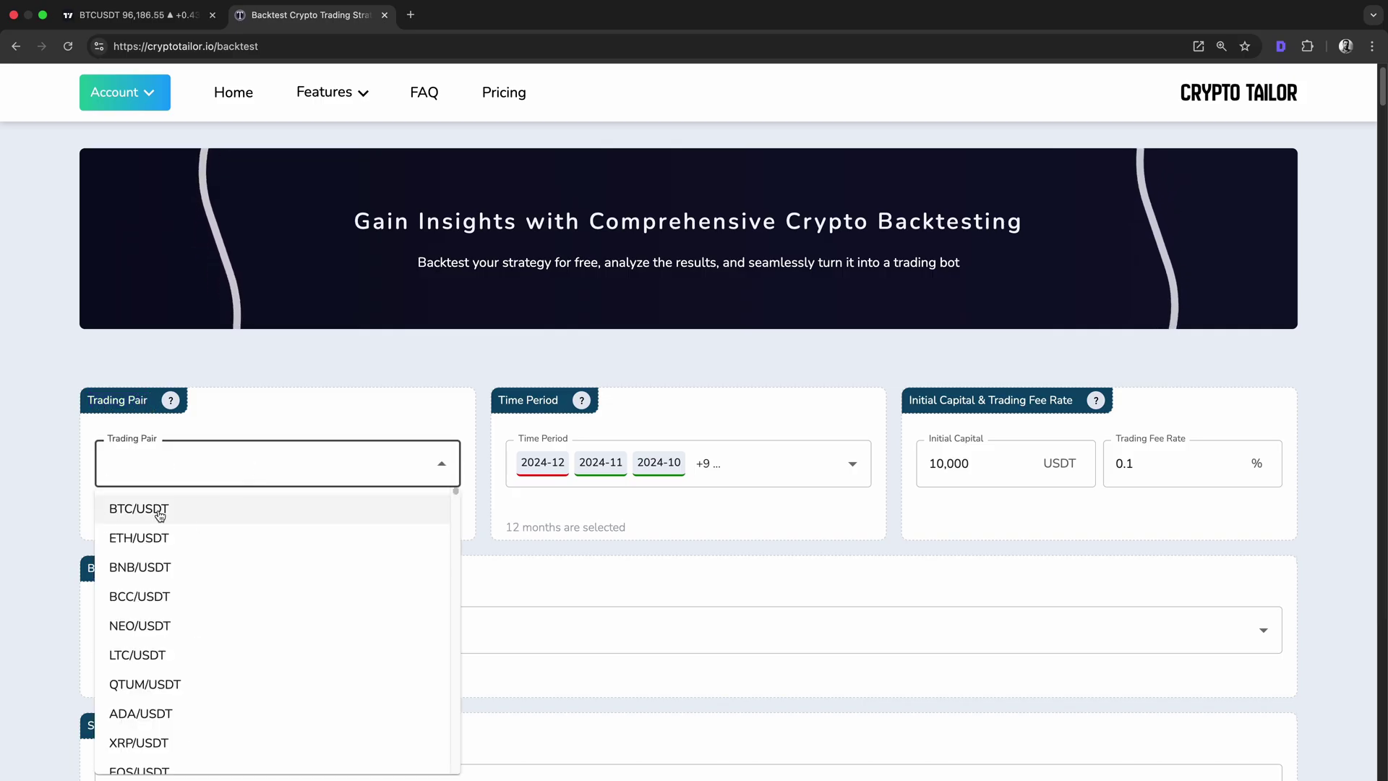
left_click(189, 514)
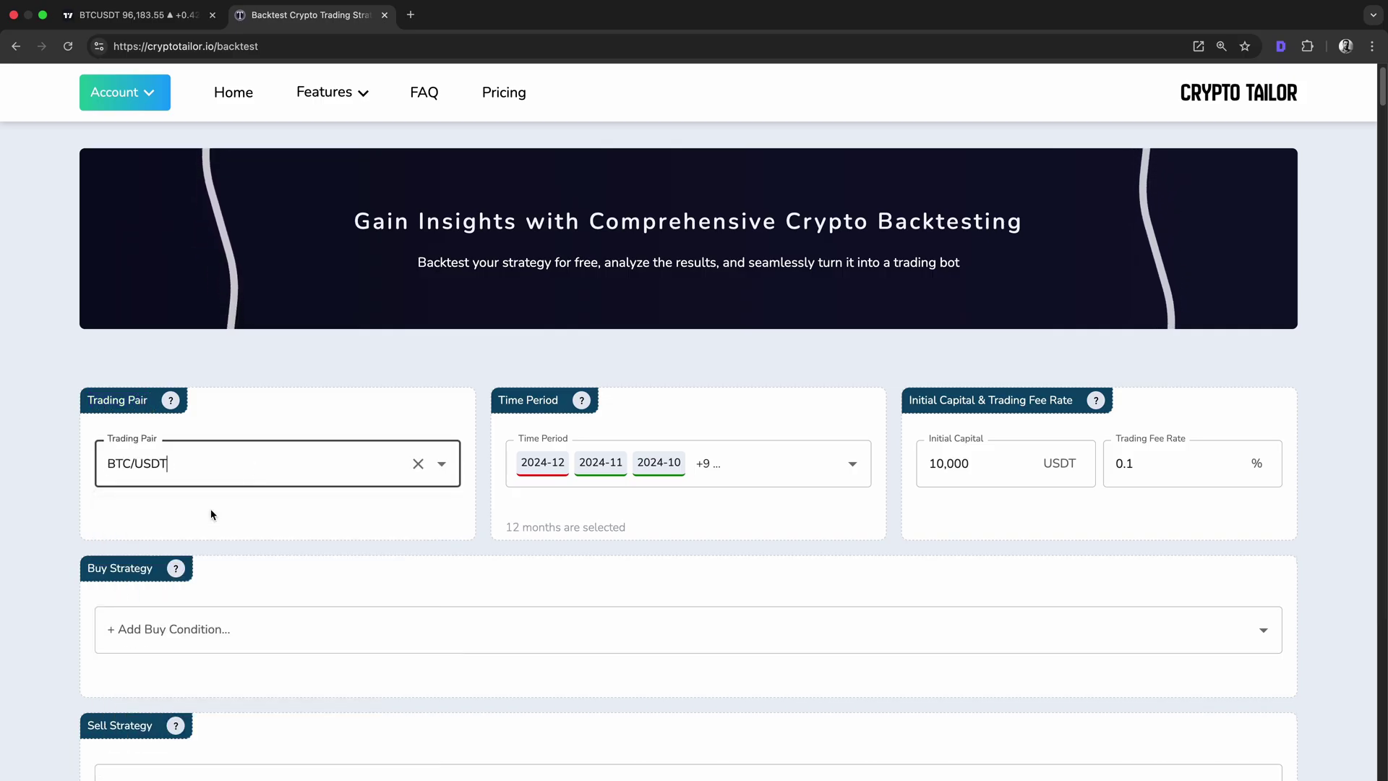
Step: Keep 12 backtest months selected, with 10,000 USDT initial capital and a 0.1% trading fee
left_click(506, 422)
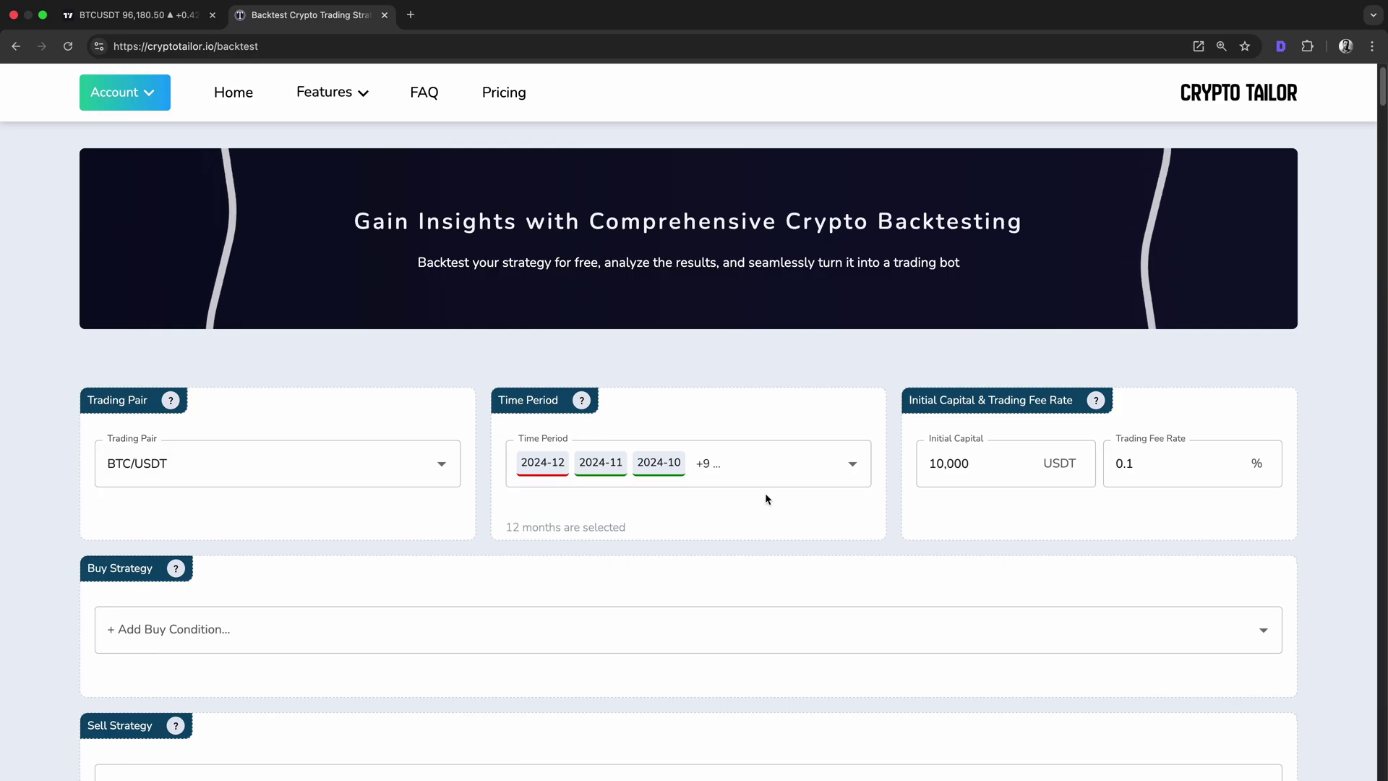
left_click(776, 477)
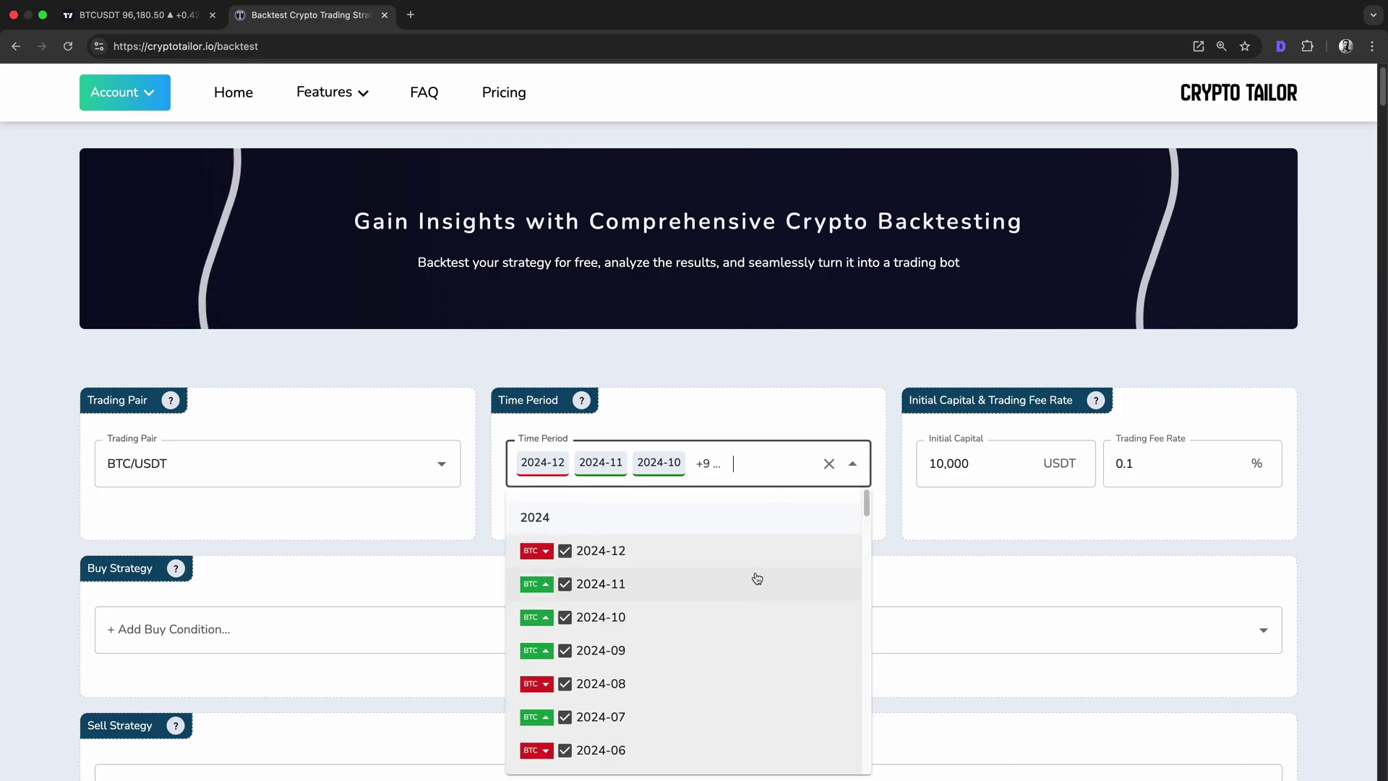
scroll(757, 579, "down", 3)
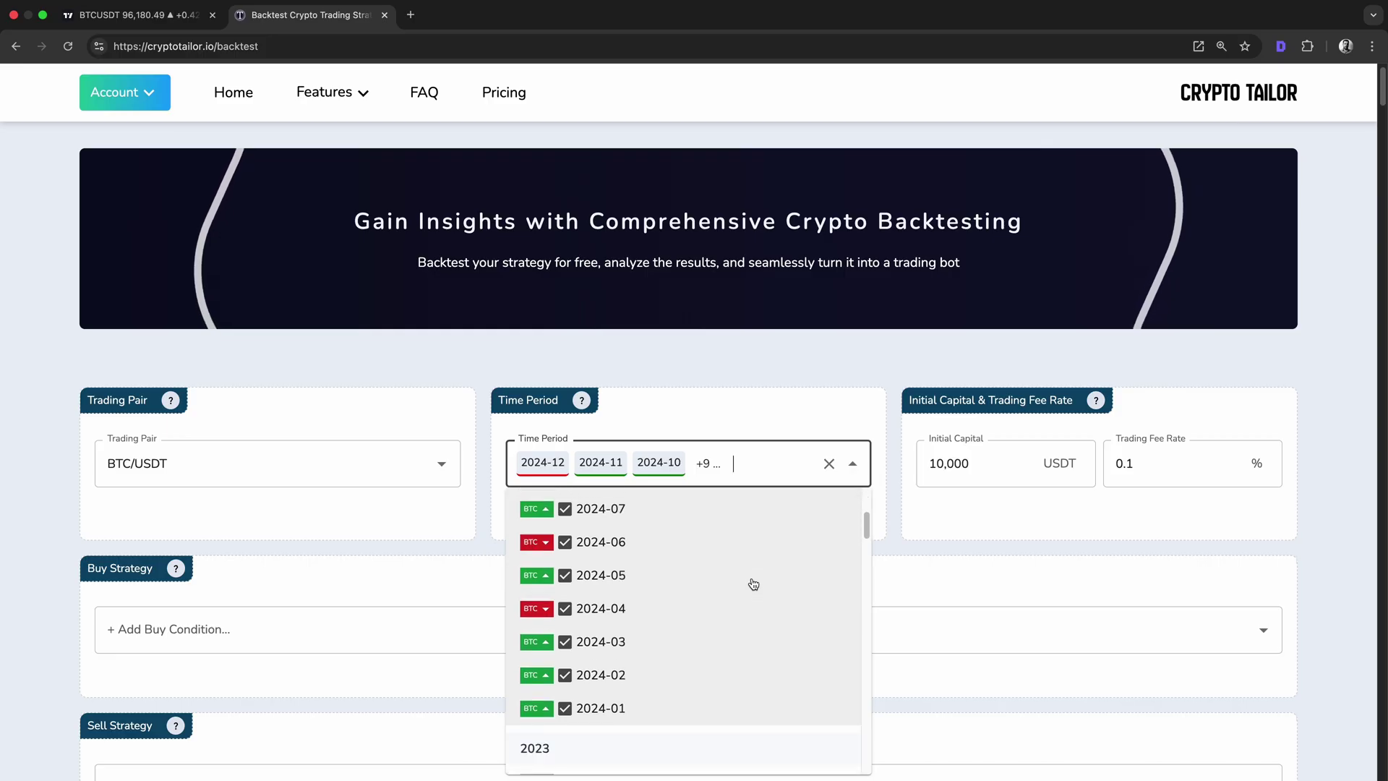
scroll(754, 583, "down", 3)
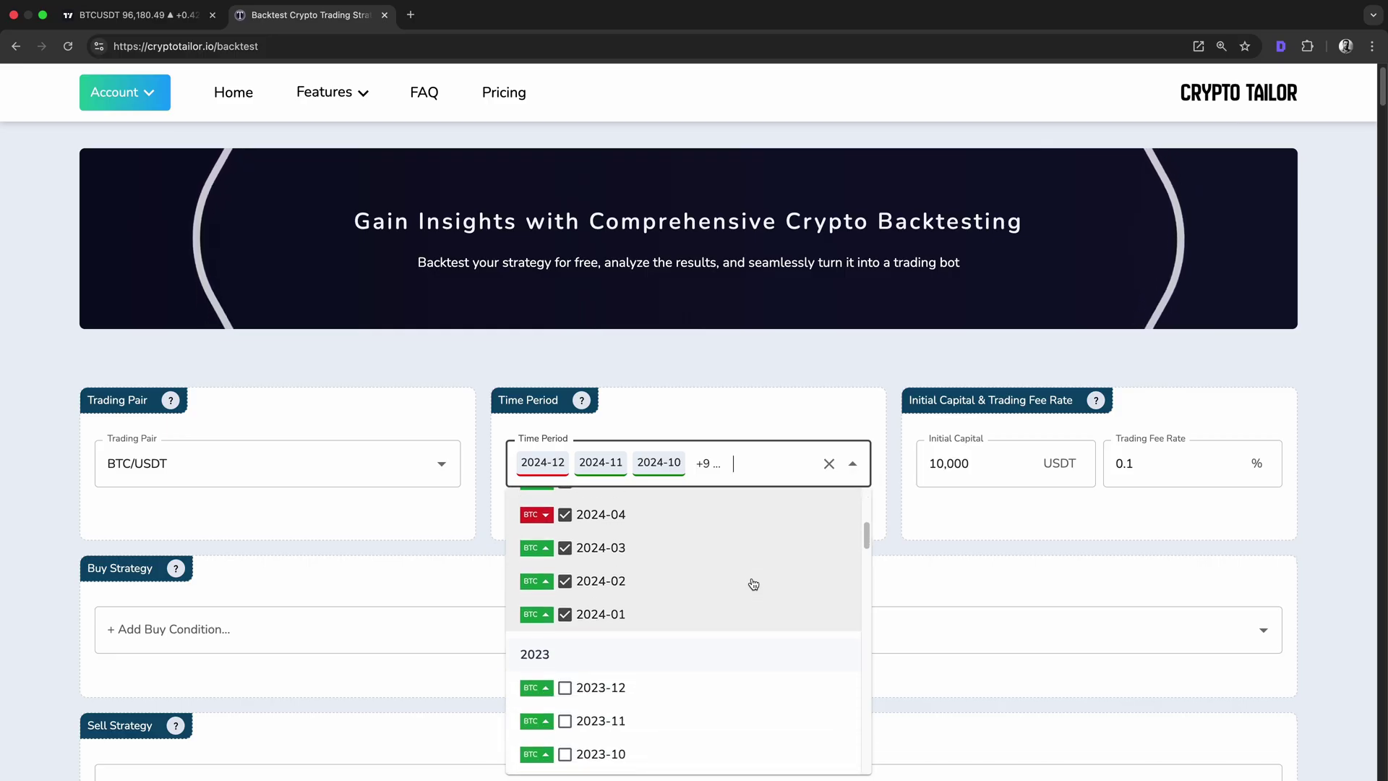
left_click(813, 381)
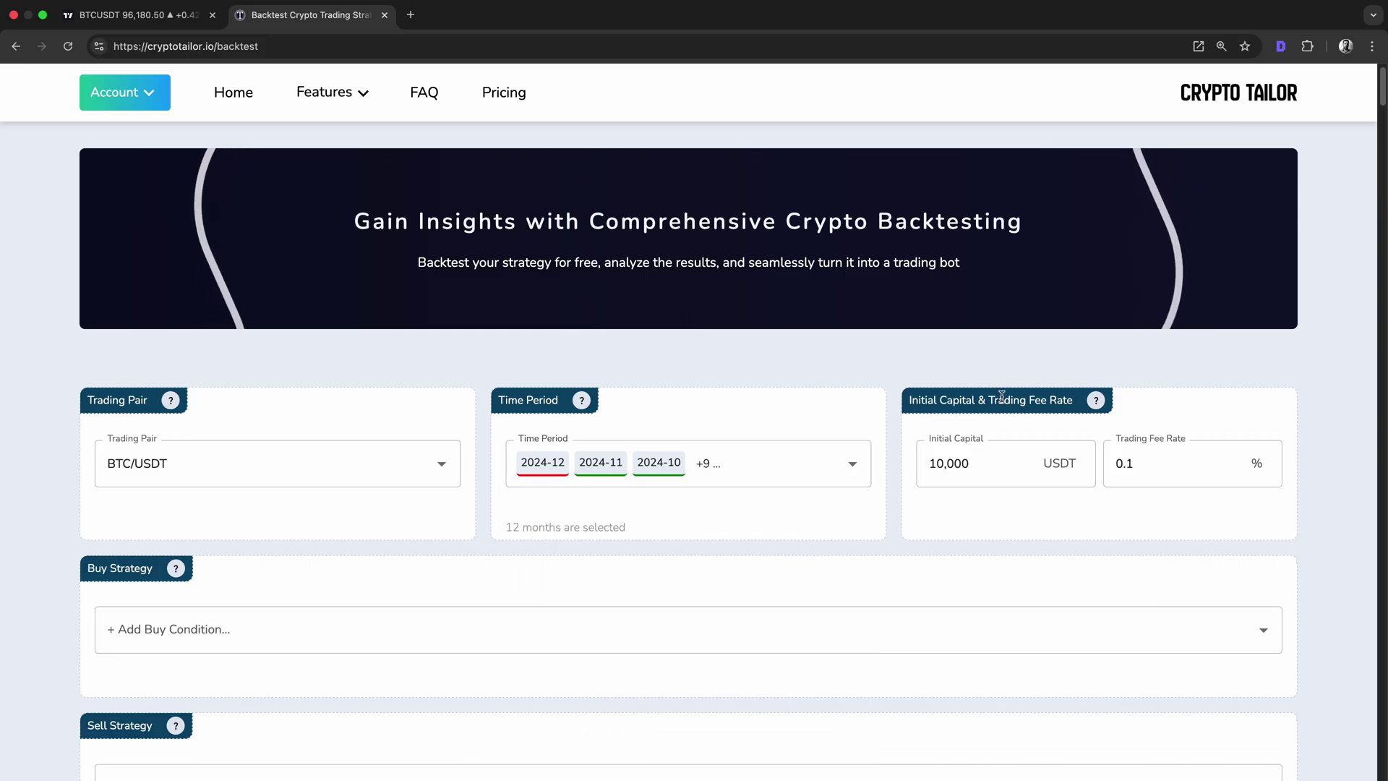
left_click(994, 471)
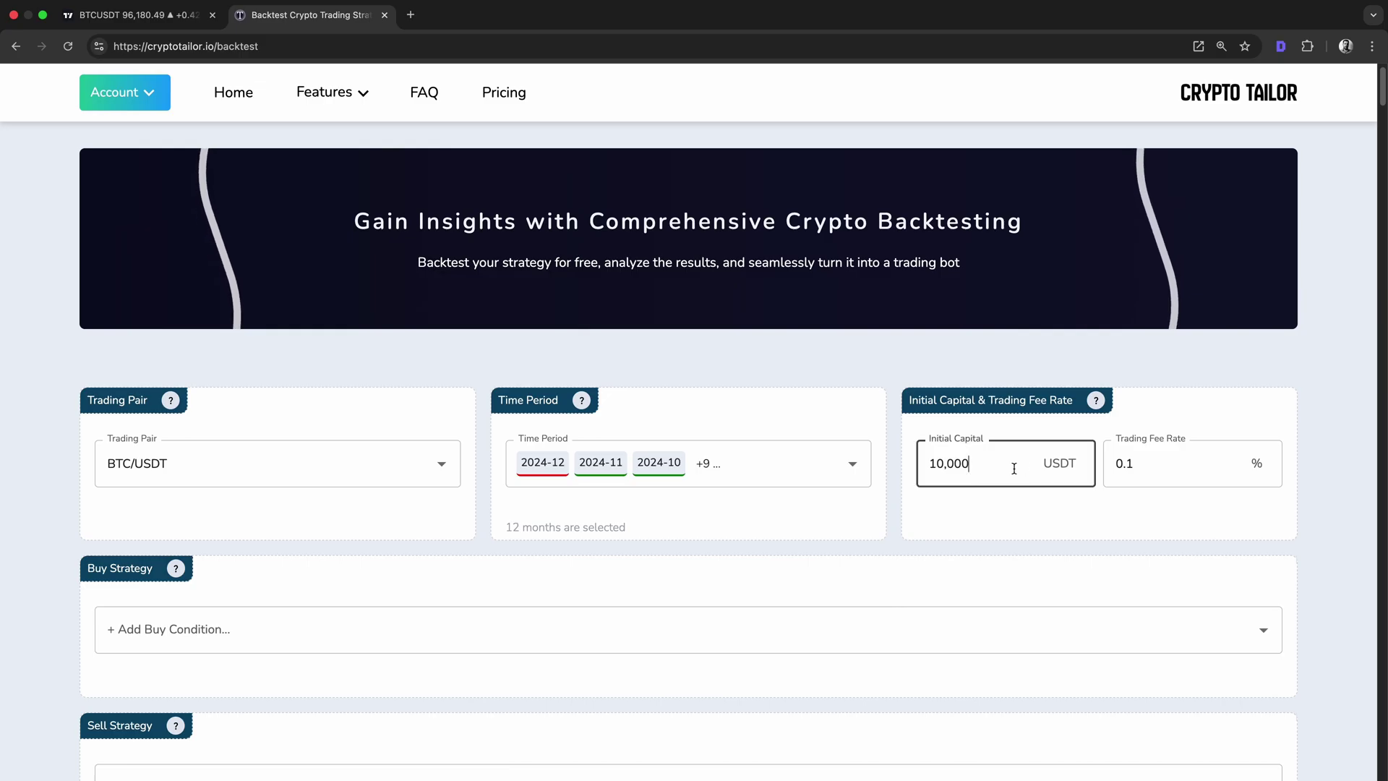
left_click(1157, 466)
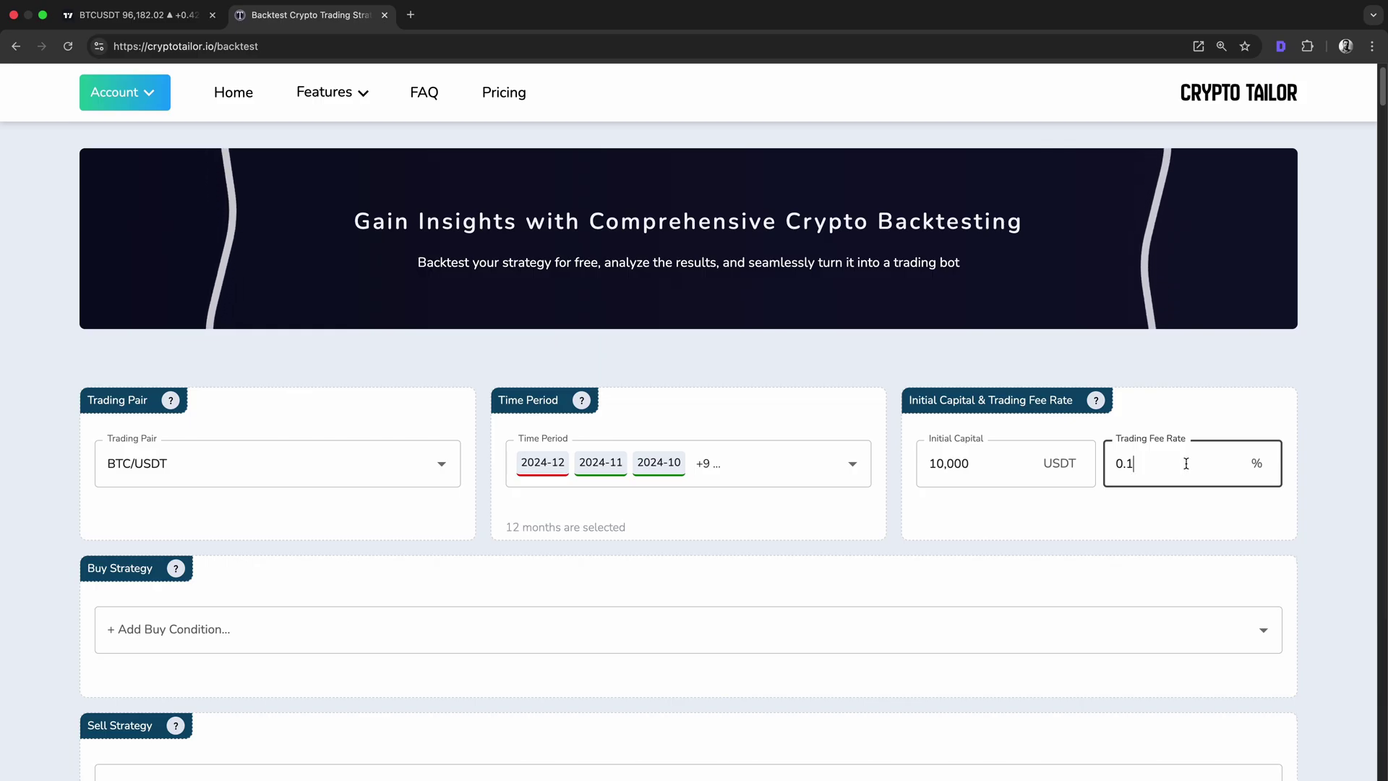
left_click(670, 519)
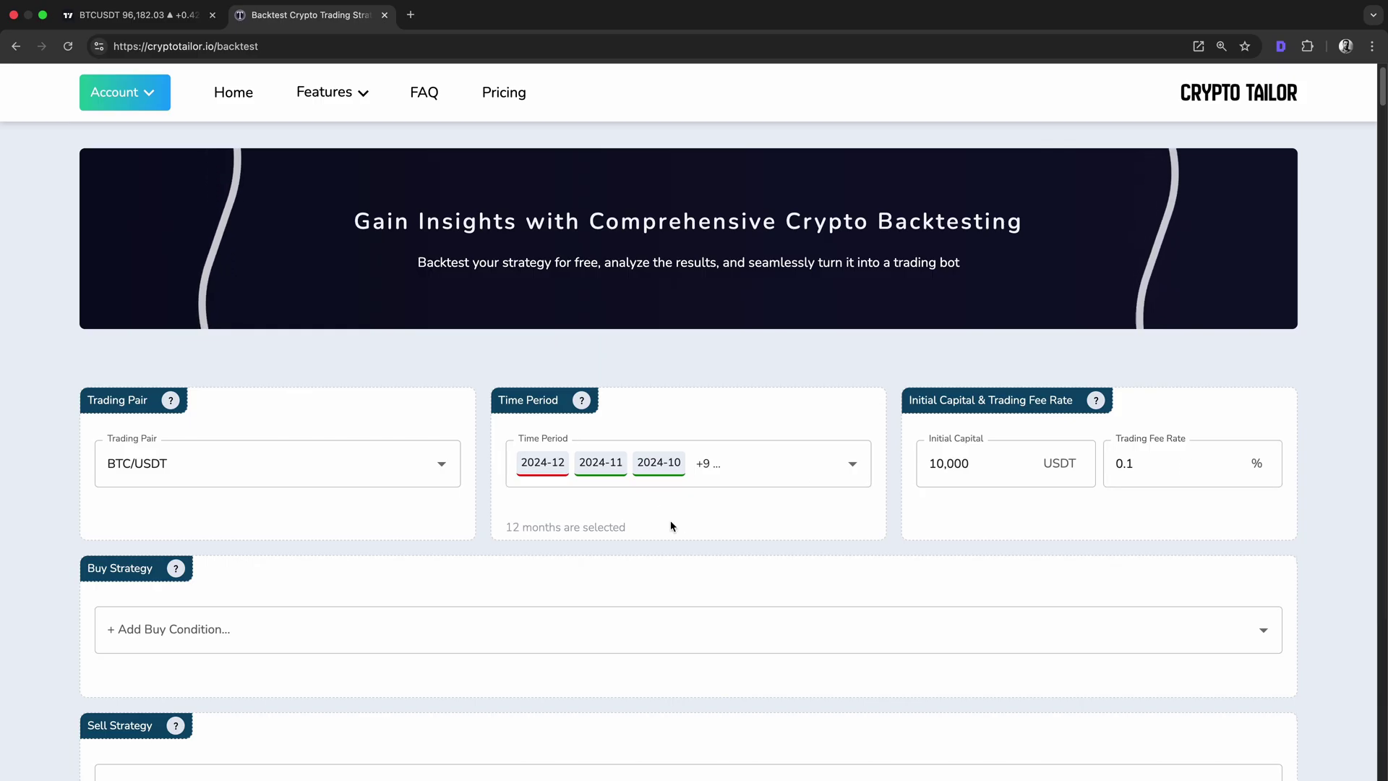
Step: Add a 1 Hour Bollinger Bands buy condition: price crosses below the Lower Band
scroll(671, 525, "down", 3)
left_click(86, 366)
left_click(86, 518)
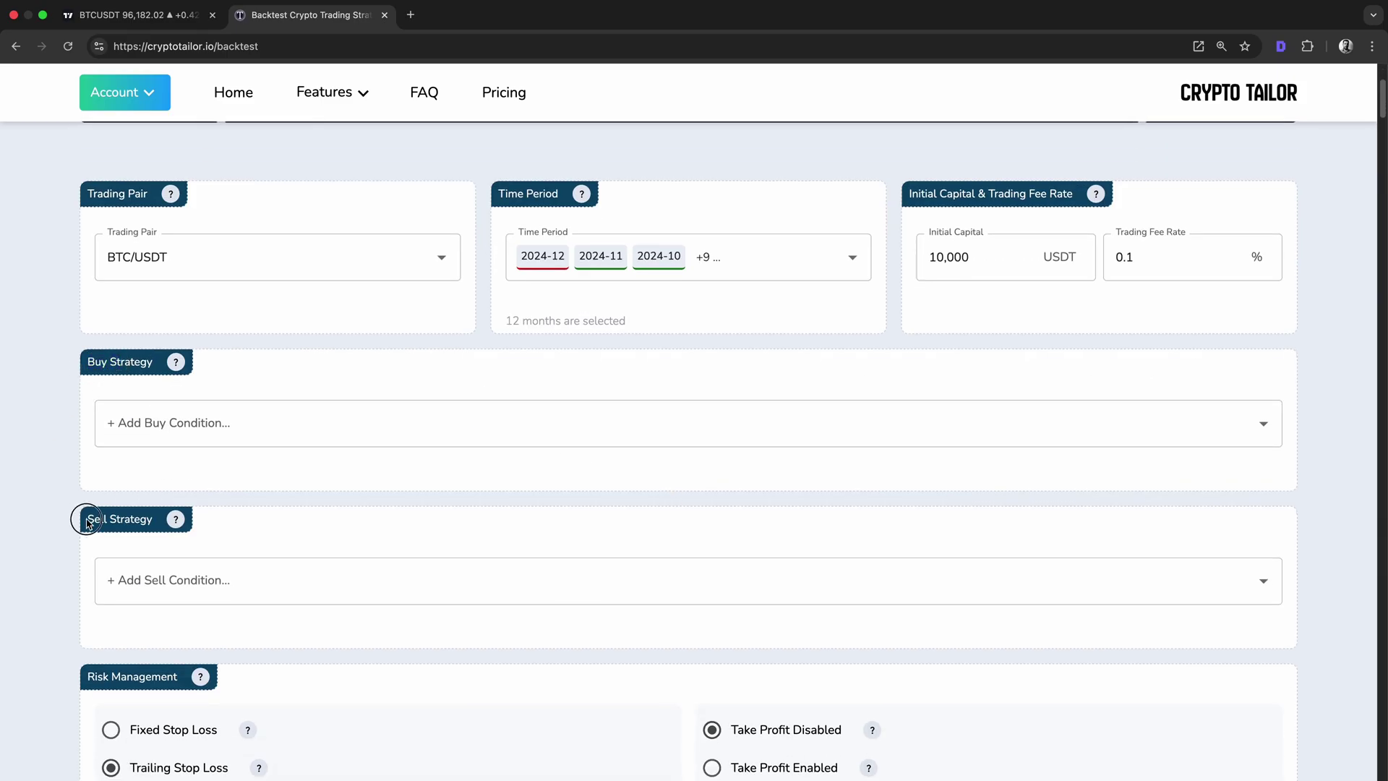
left_click(217, 437)
type("bollinger")
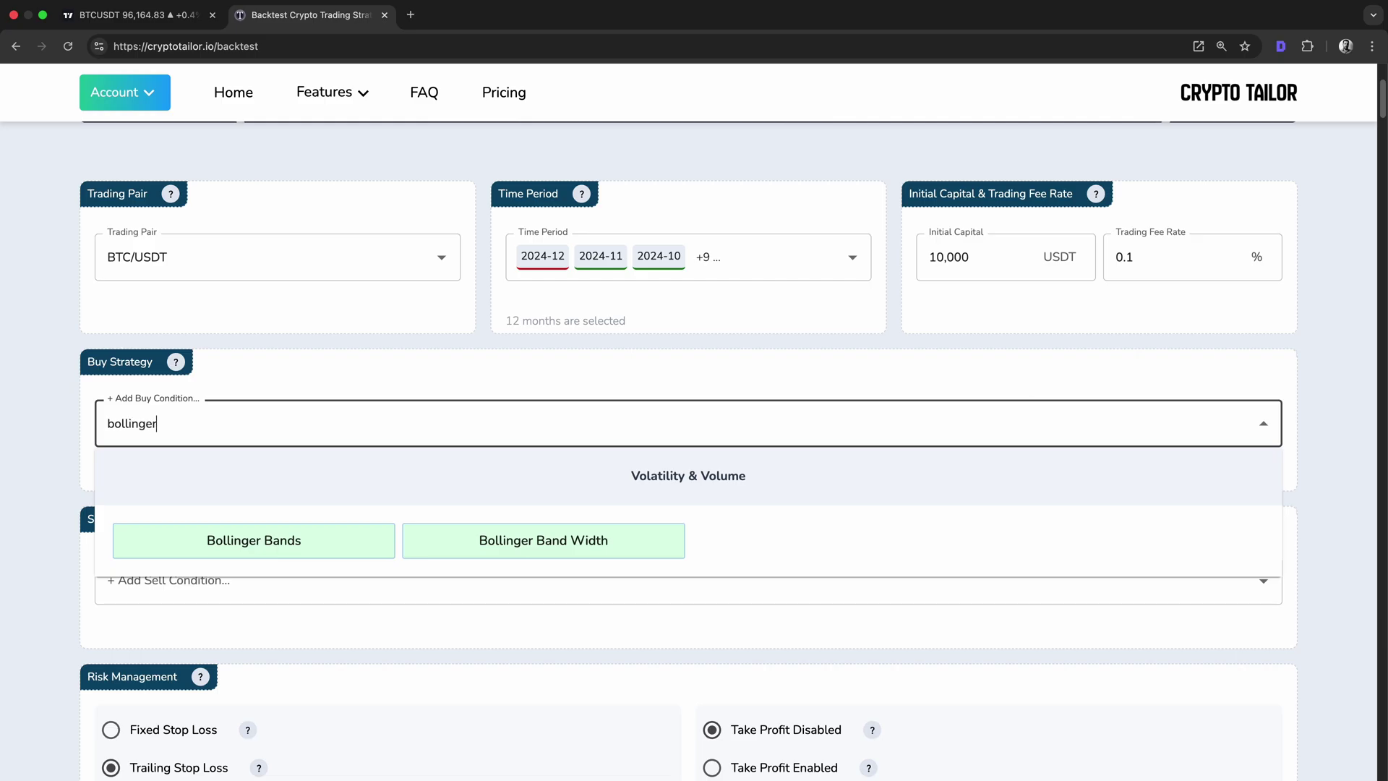
left_click(210, 541)
scroll(396, 517, "down", 1)
left_click(493, 546)
left_click(575, 546)
left_click(582, 610)
left_click(705, 547)
left_click(715, 630)
left_click(423, 403)
left_click(315, 528)
Step: Add a 1 Hour Bollinger Bands sell condition: price crosses above the Upper Band
scroll(332, 517, "down", 5)
left_click(340, 465)
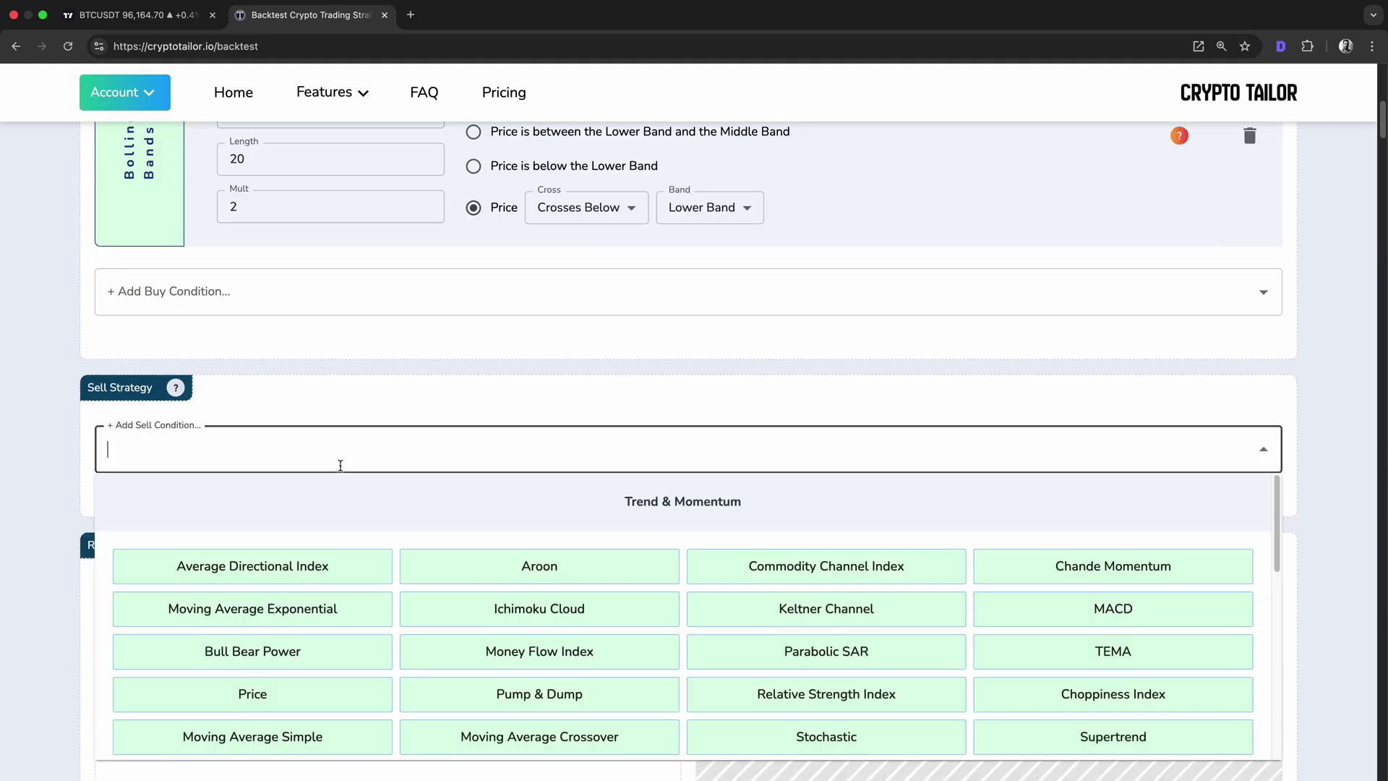
type("bollin")
left_click(335, 551)
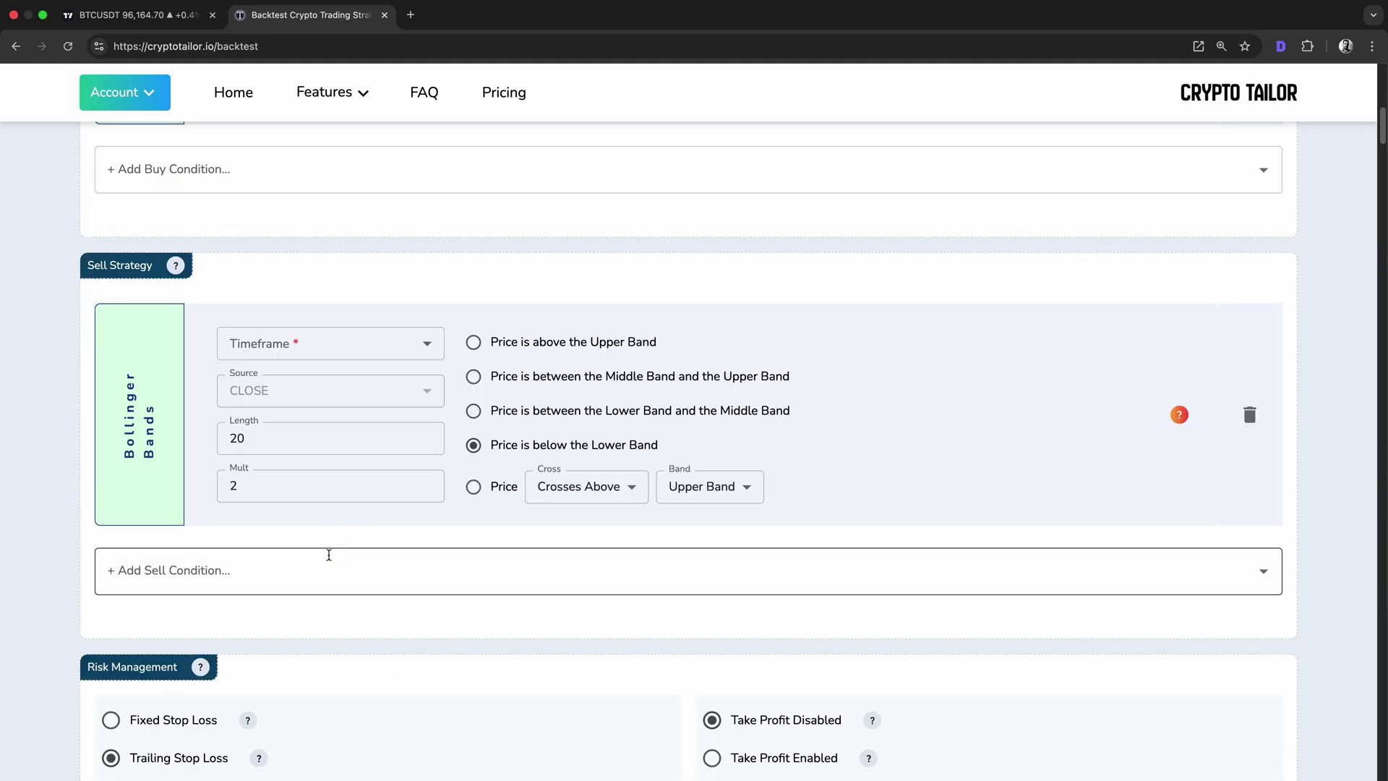
left_click(381, 355)
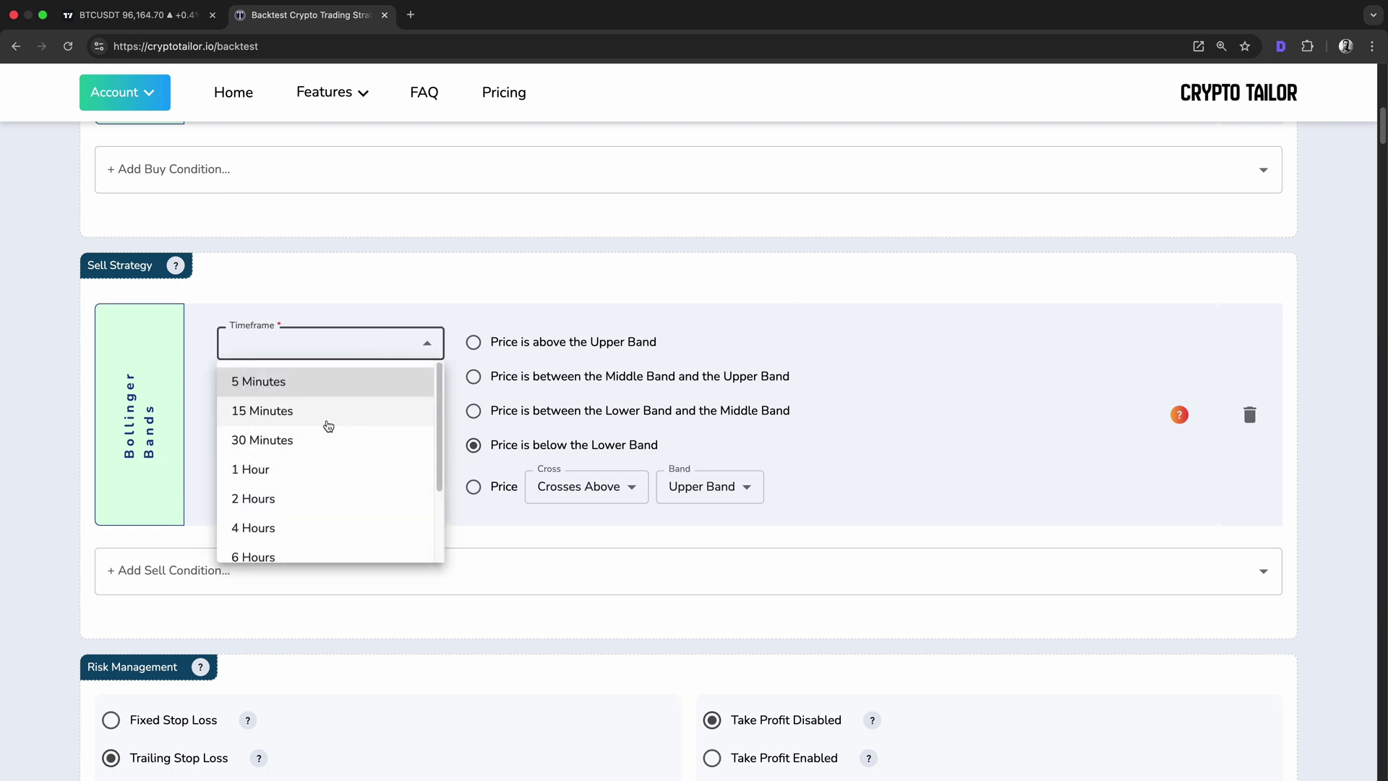
left_click(280, 477)
left_click(511, 493)
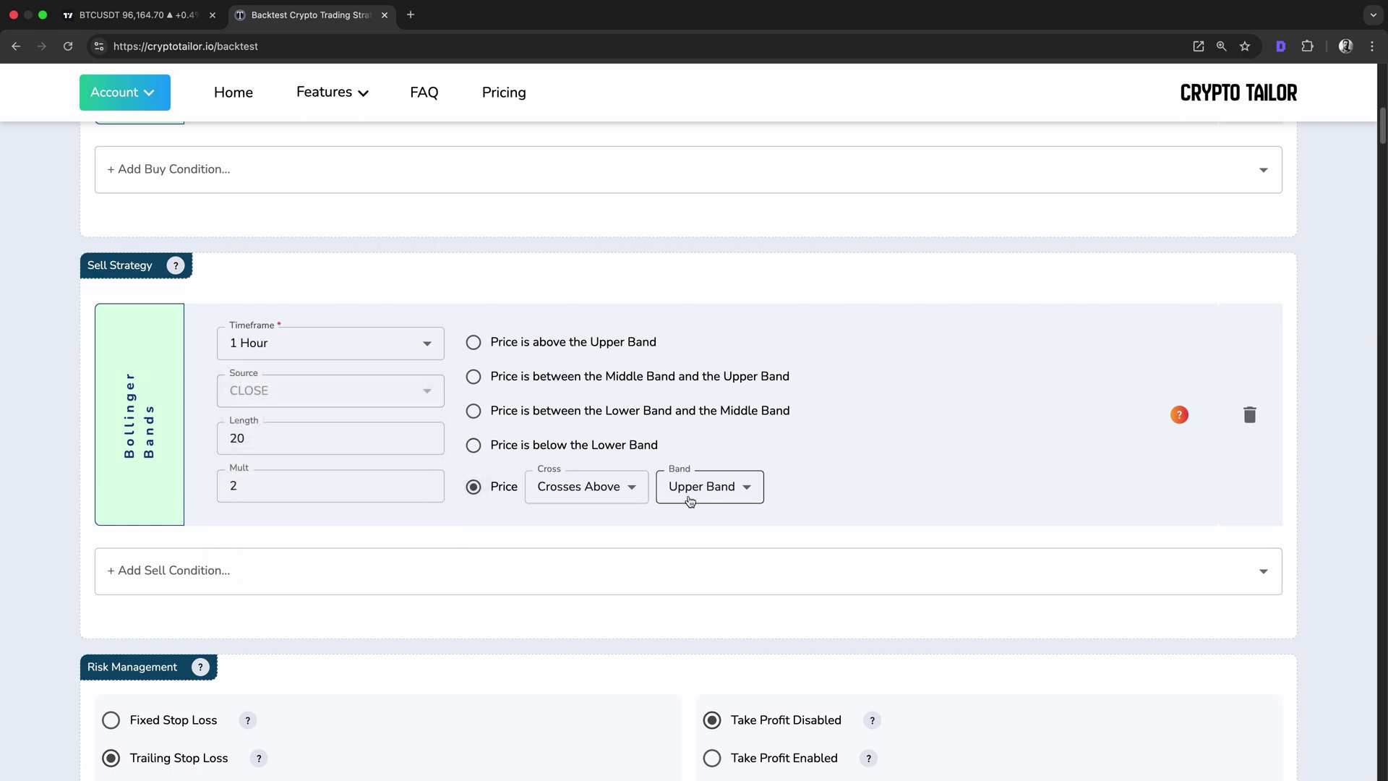
left_click(343, 342)
left_click(895, 340)
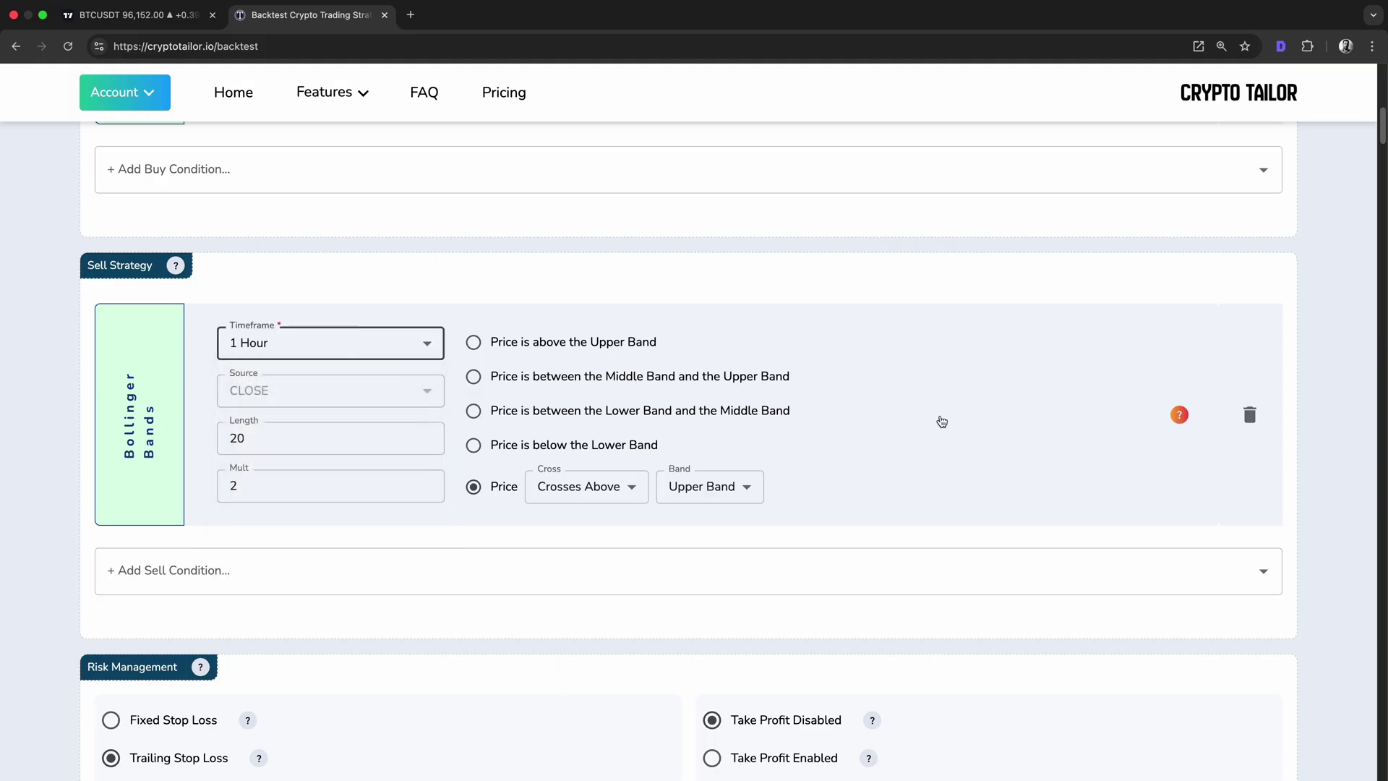
scroll(938, 421, "up", 3)
scroll(942, 451, "up", 1)
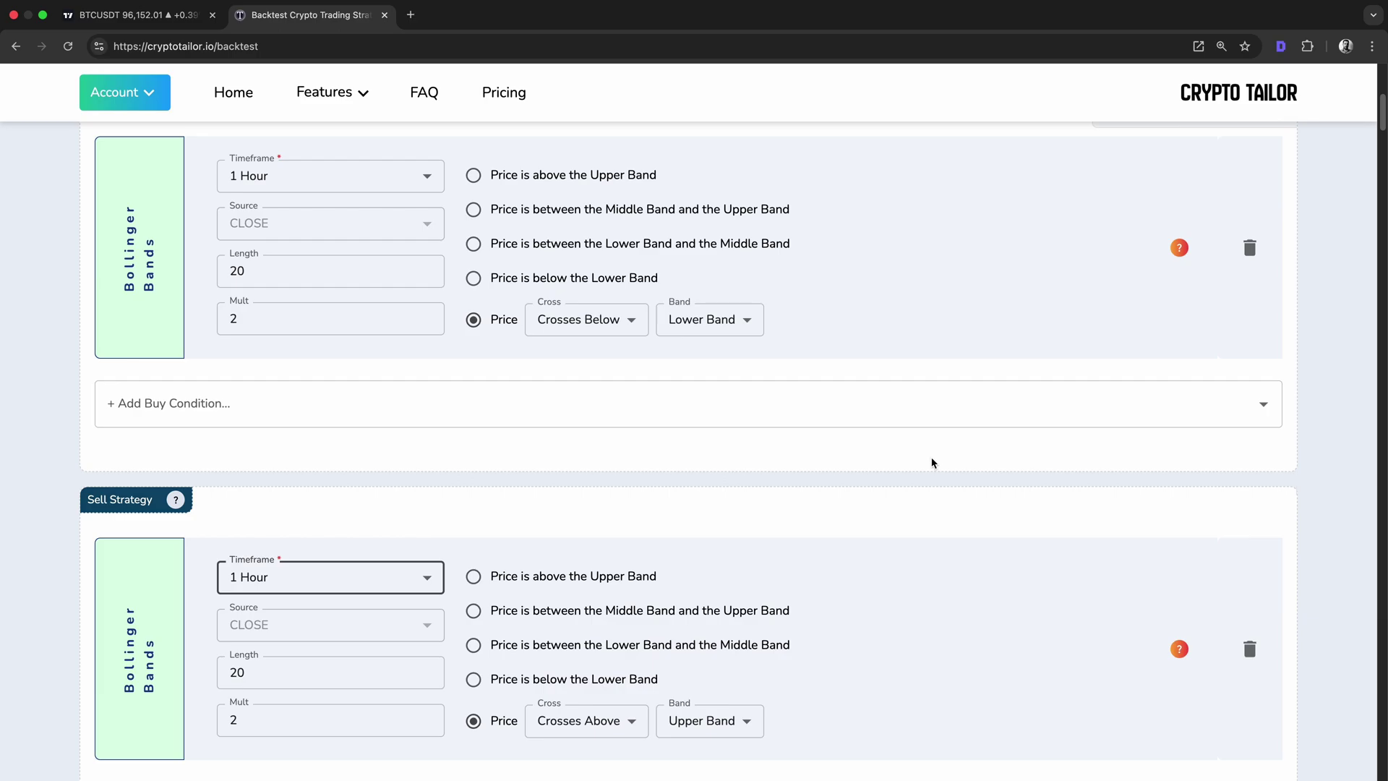
Step: Set a fixed -3% stop loss and a +3% take profit, then run the backtest
scroll(931, 462, "down", 8)
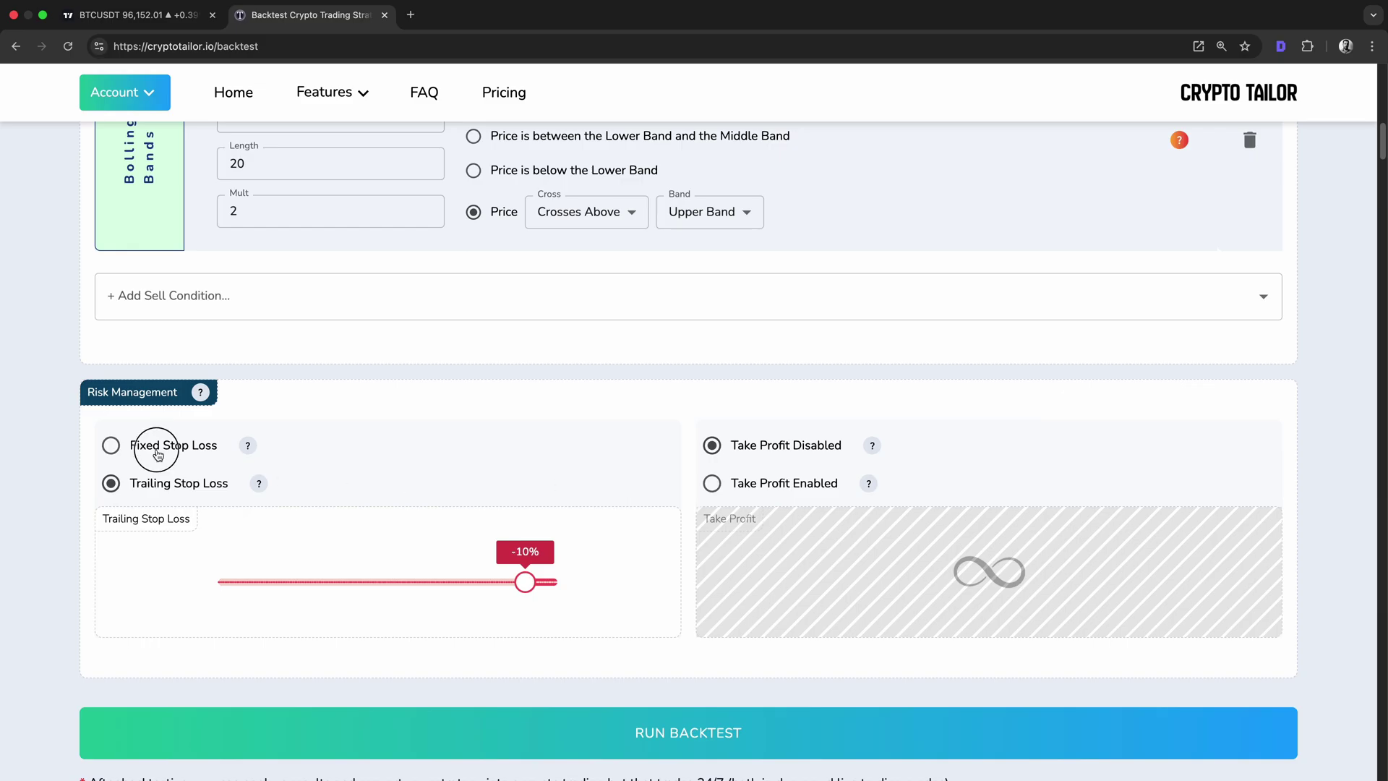
left_click(158, 454)
left_click_drag(526, 583, 549, 584)
left_click(728, 497)
left_click_drag(852, 597, 815, 589)
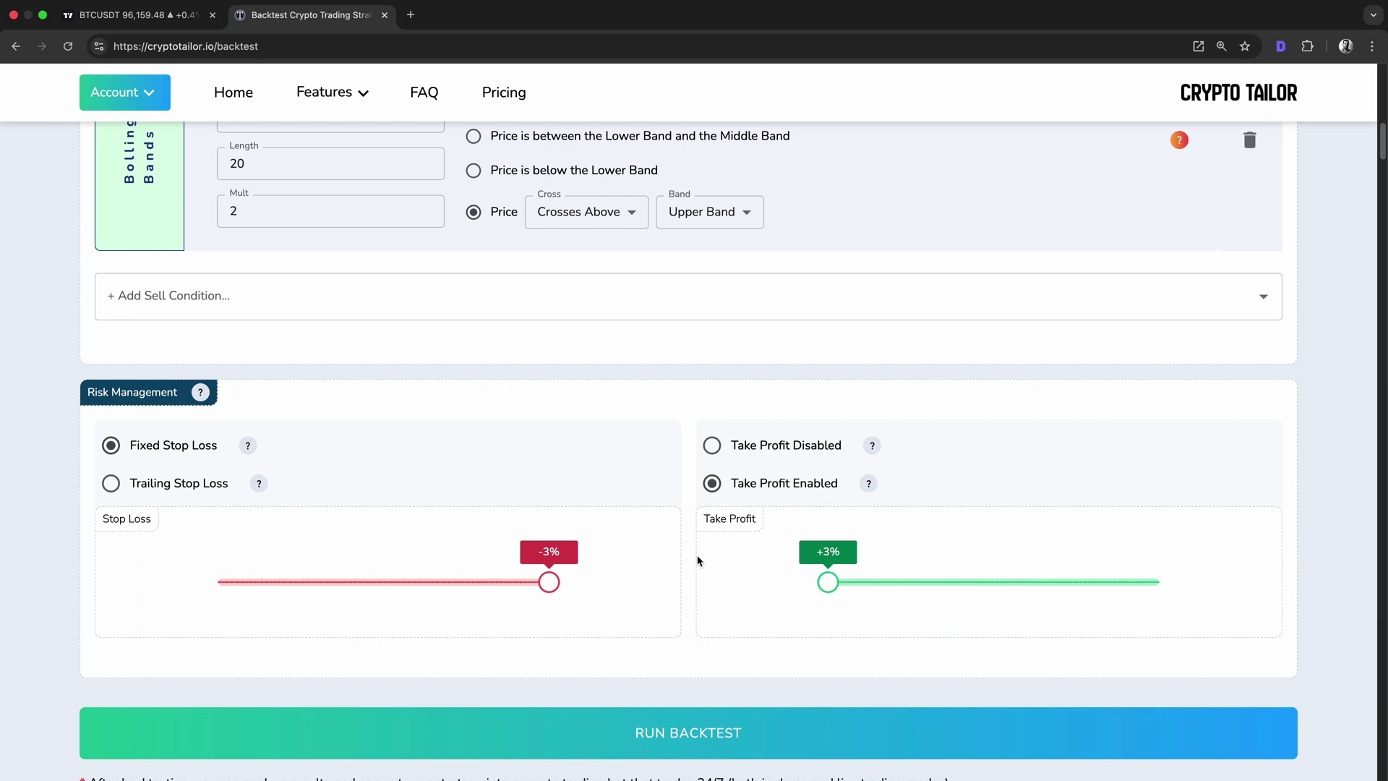
scroll(699, 561, "down", 1)
left_click(665, 681)
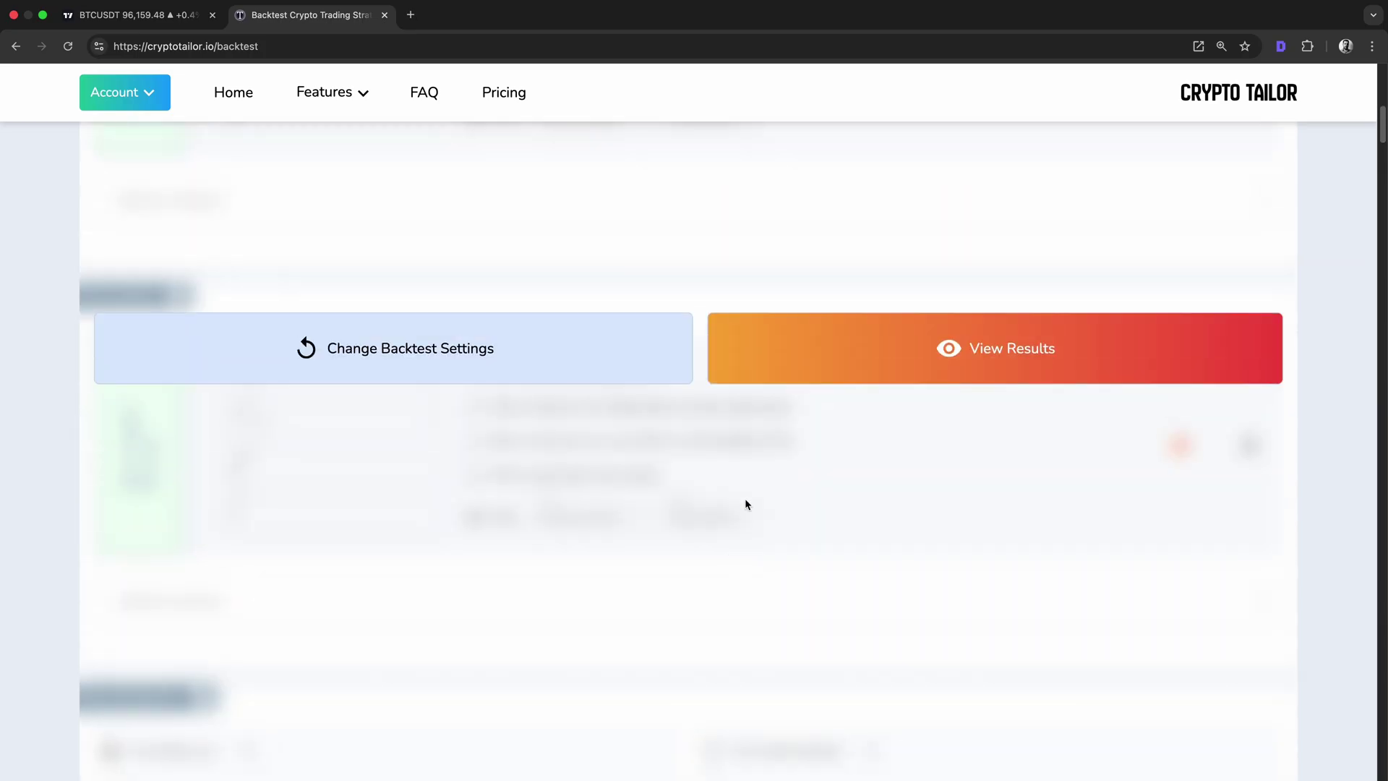
Step: Open the BTC/USDT results and review them: -19.21% profit, 57.33% win rate, 8078.62 USDT final
left_click(827, 387)
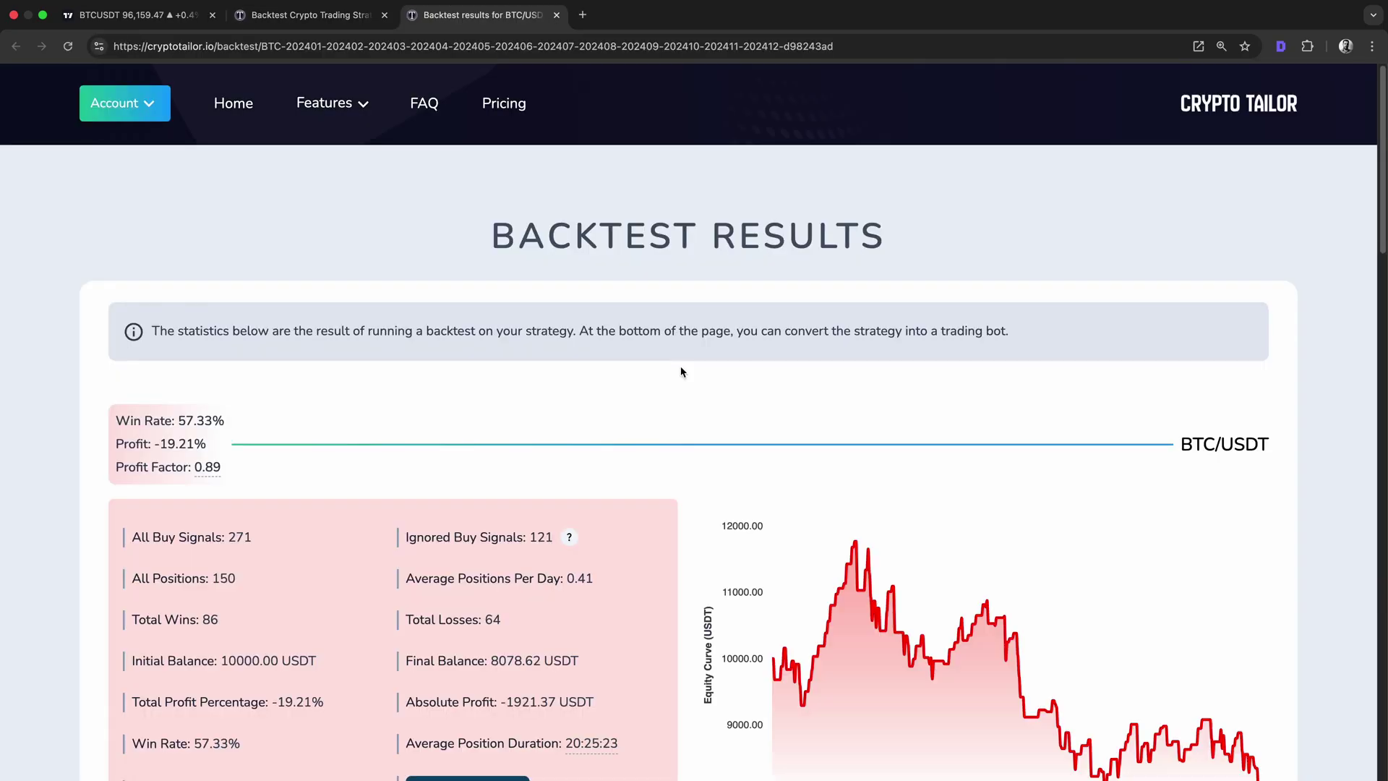
scroll(681, 371, "down", 3)
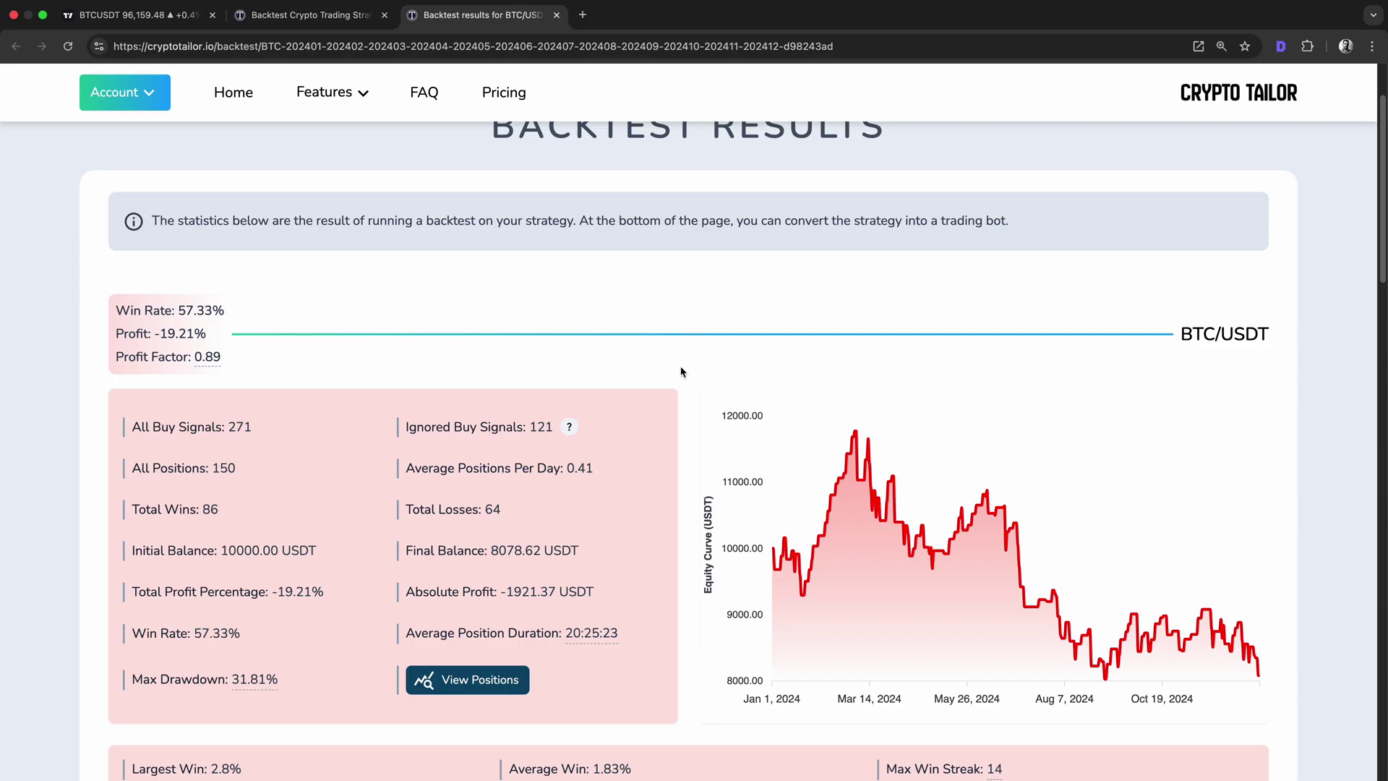
scroll(681, 372, "down", 2)
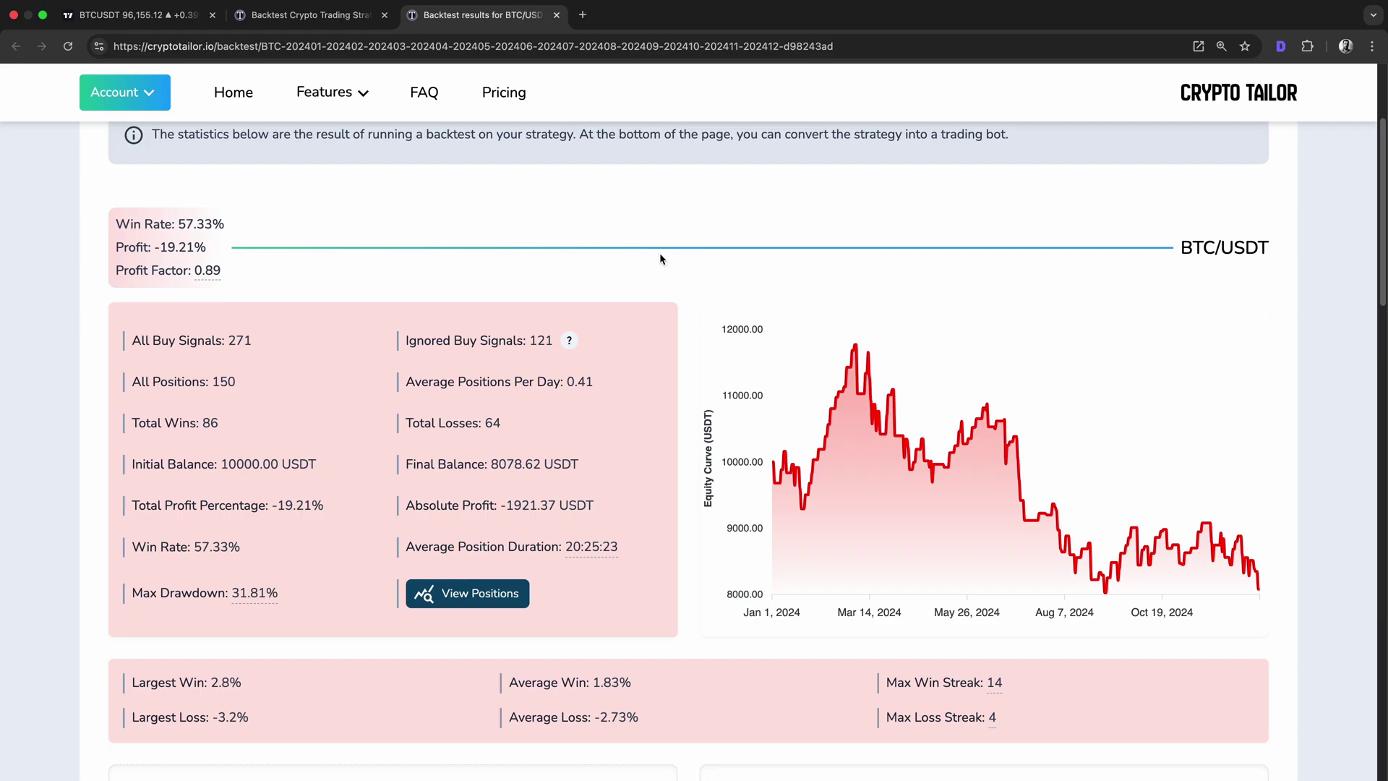
scroll(660, 257, "down", 1)
scroll(659, 253, "down", 1)
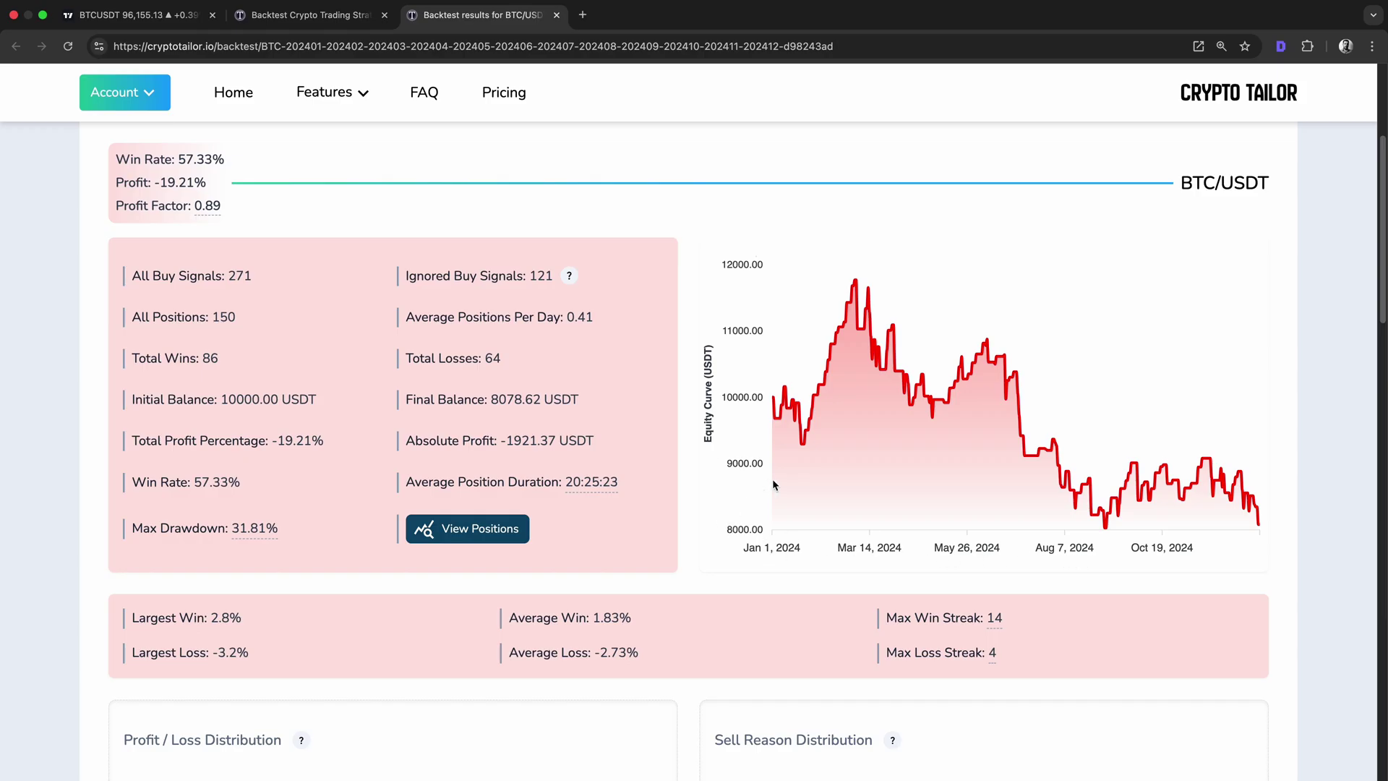
Step: Inspect the equity chart and the Max Drawdown statistic on the backtest results
mouse_move(773, 478)
mouse_move(573, 480)
left_click_drag(226, 528, 258, 546)
mouse_move(272, 530)
left_click(486, 529)
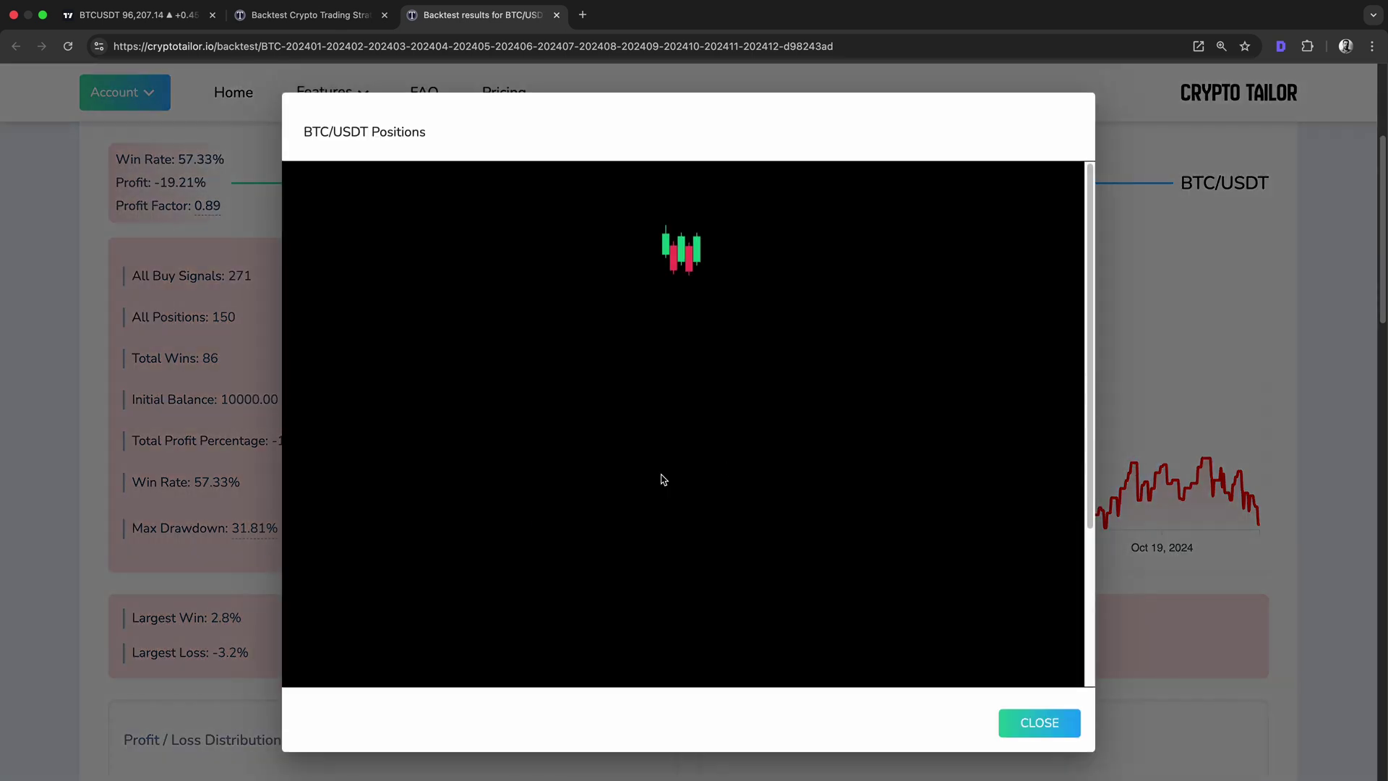
scroll(843, 397, "down", 5)
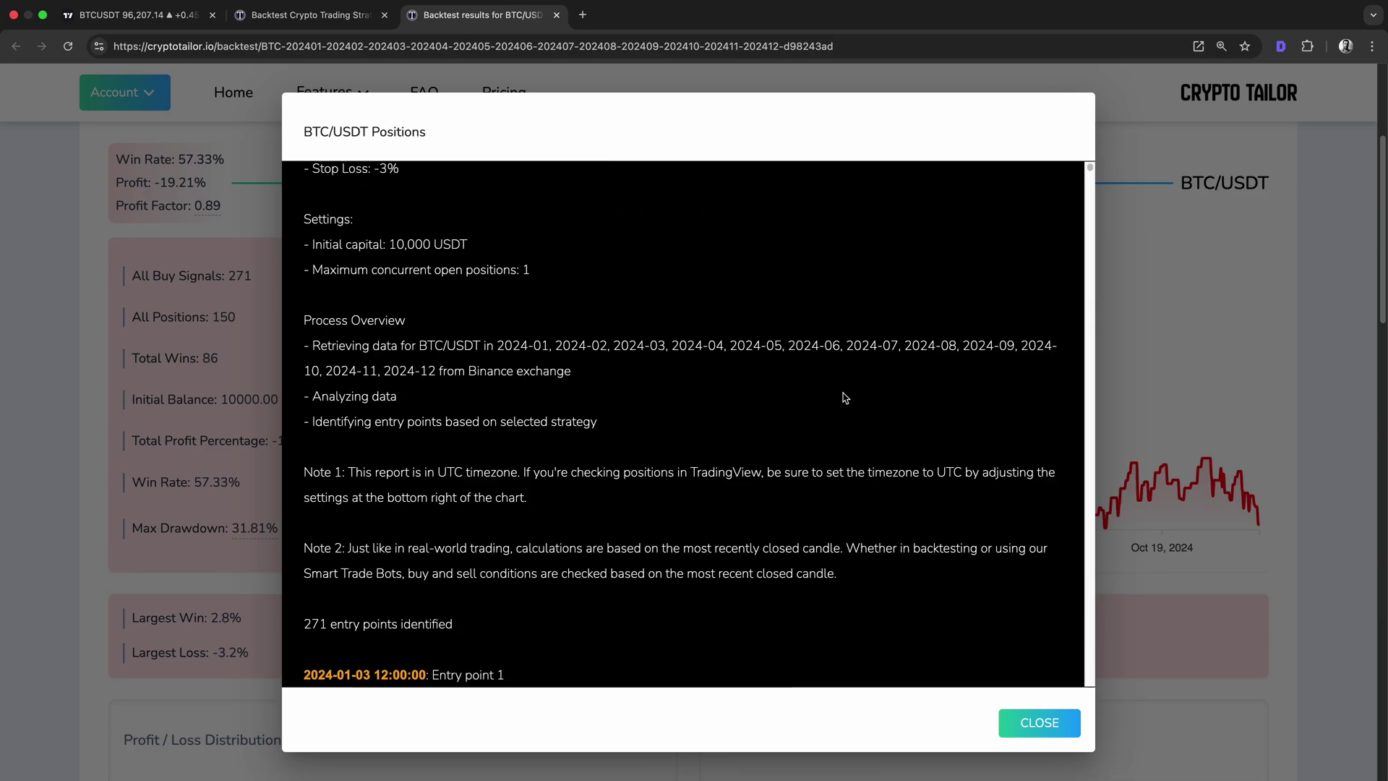
scroll(843, 397, "down", 6)
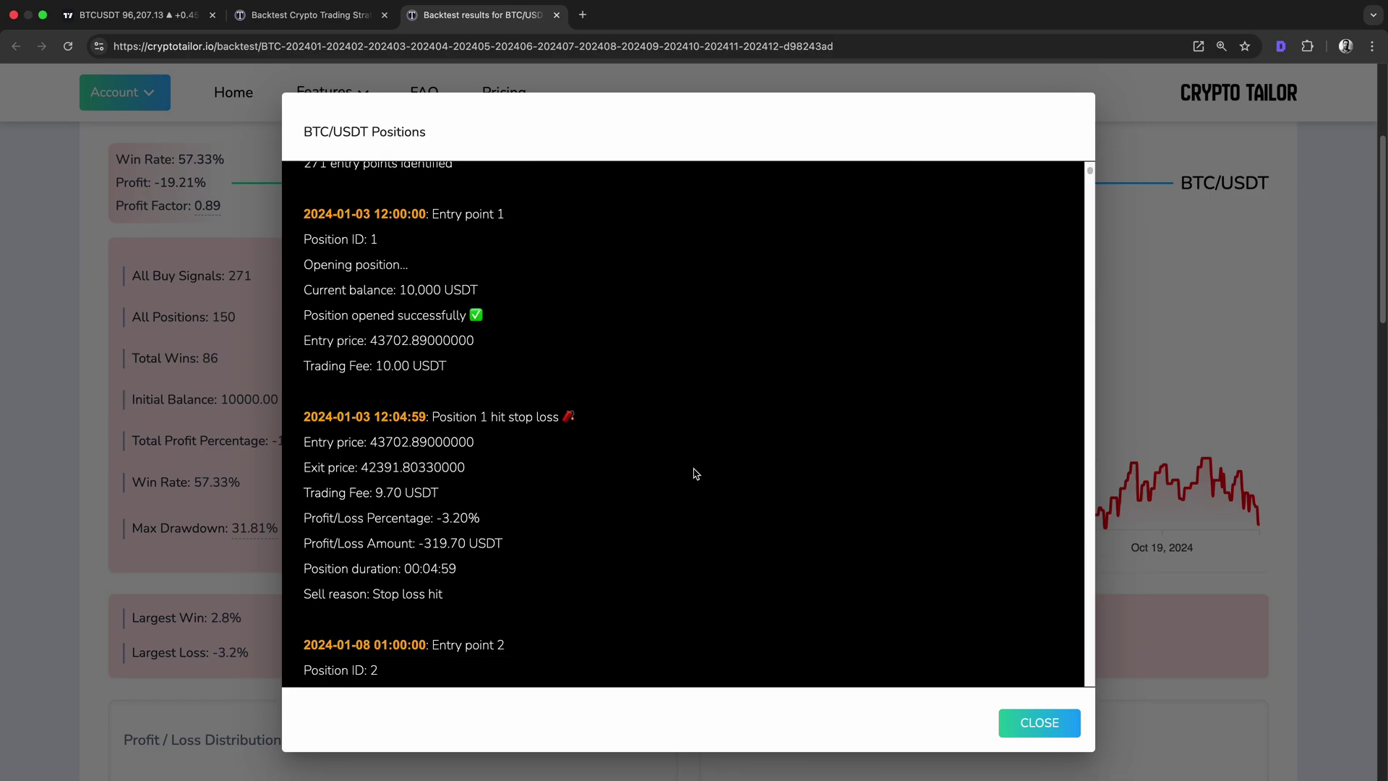
scroll(695, 473, "down", 5)
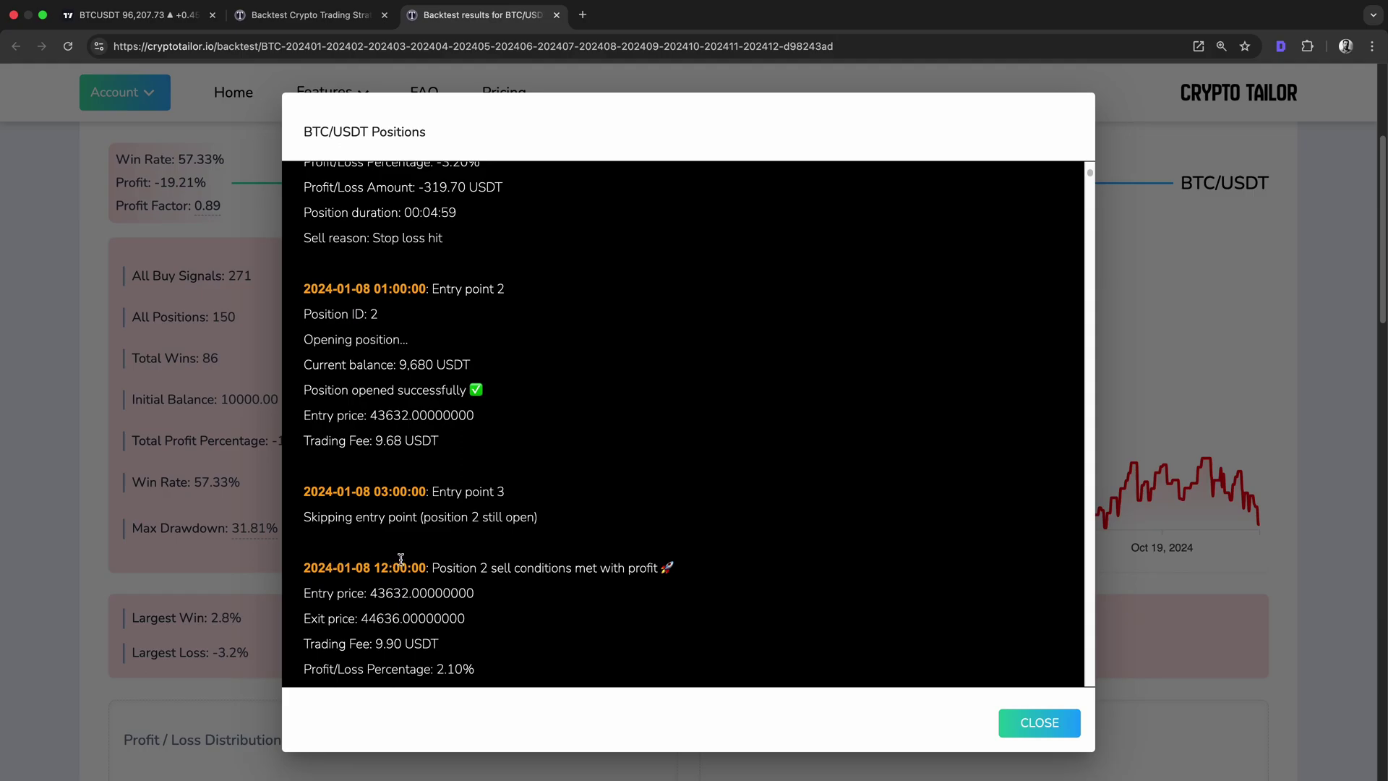
left_click_drag(312, 597, 393, 620)
Step: Close the positions report and review the 2.8% largest win, -3.2% largest loss, 14-trade win streak
left_click(536, 618)
left_click(1027, 723)
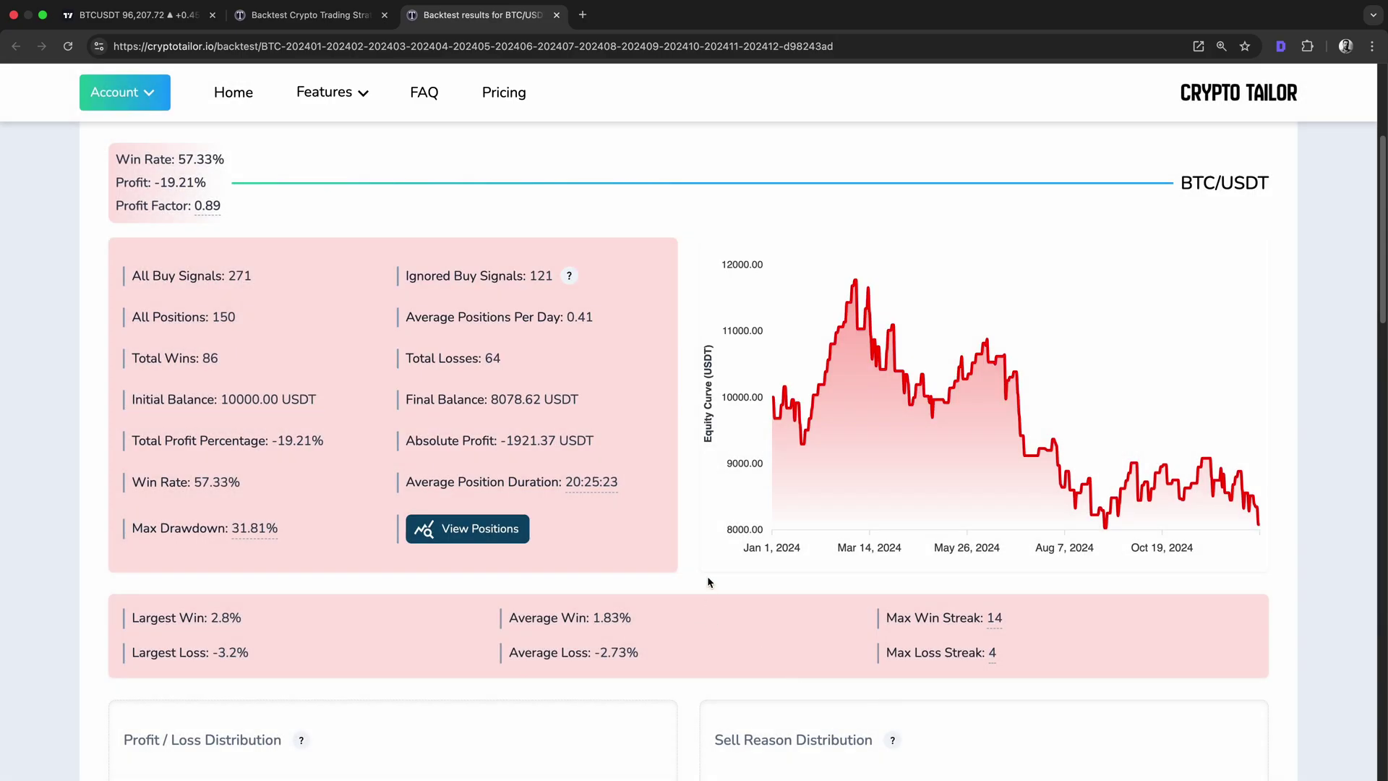
scroll(708, 580, "down", 5)
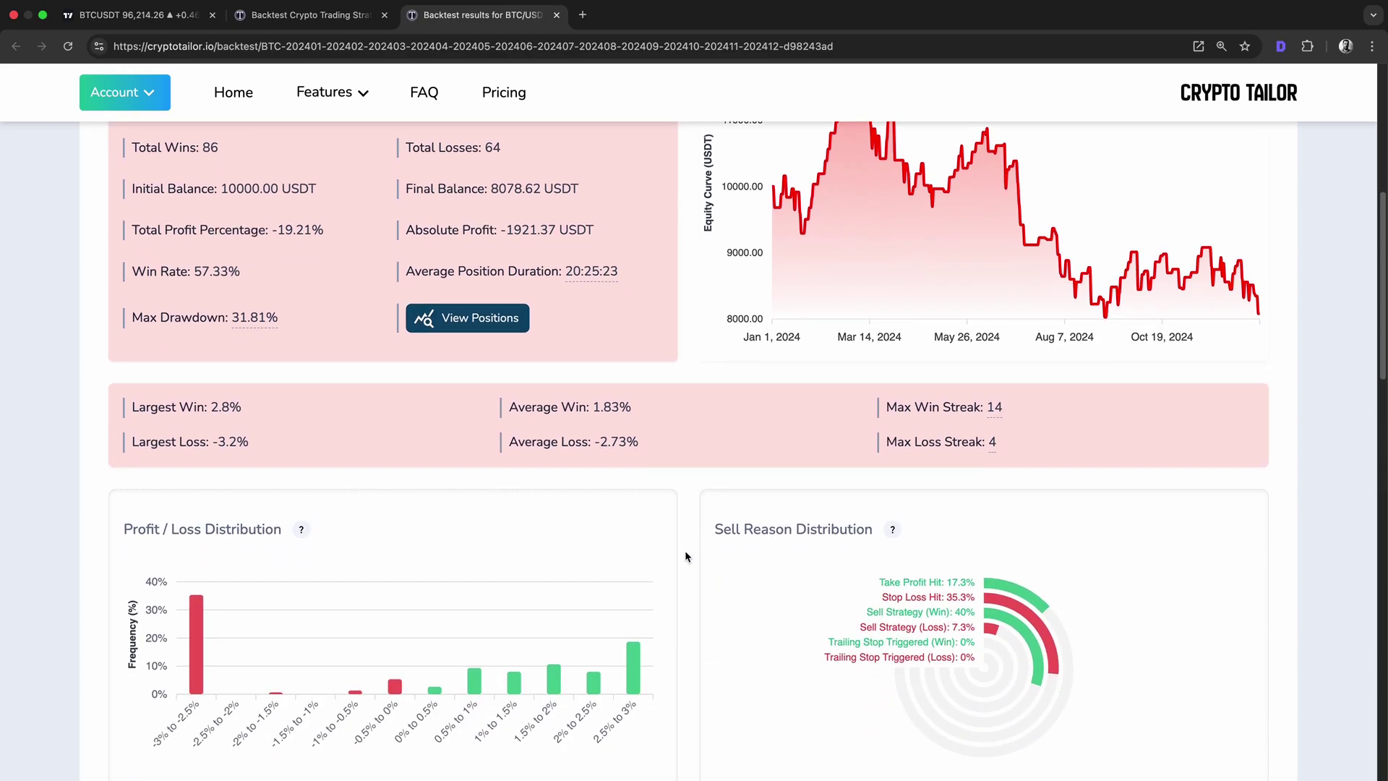
scroll(685, 552, "down", 1)
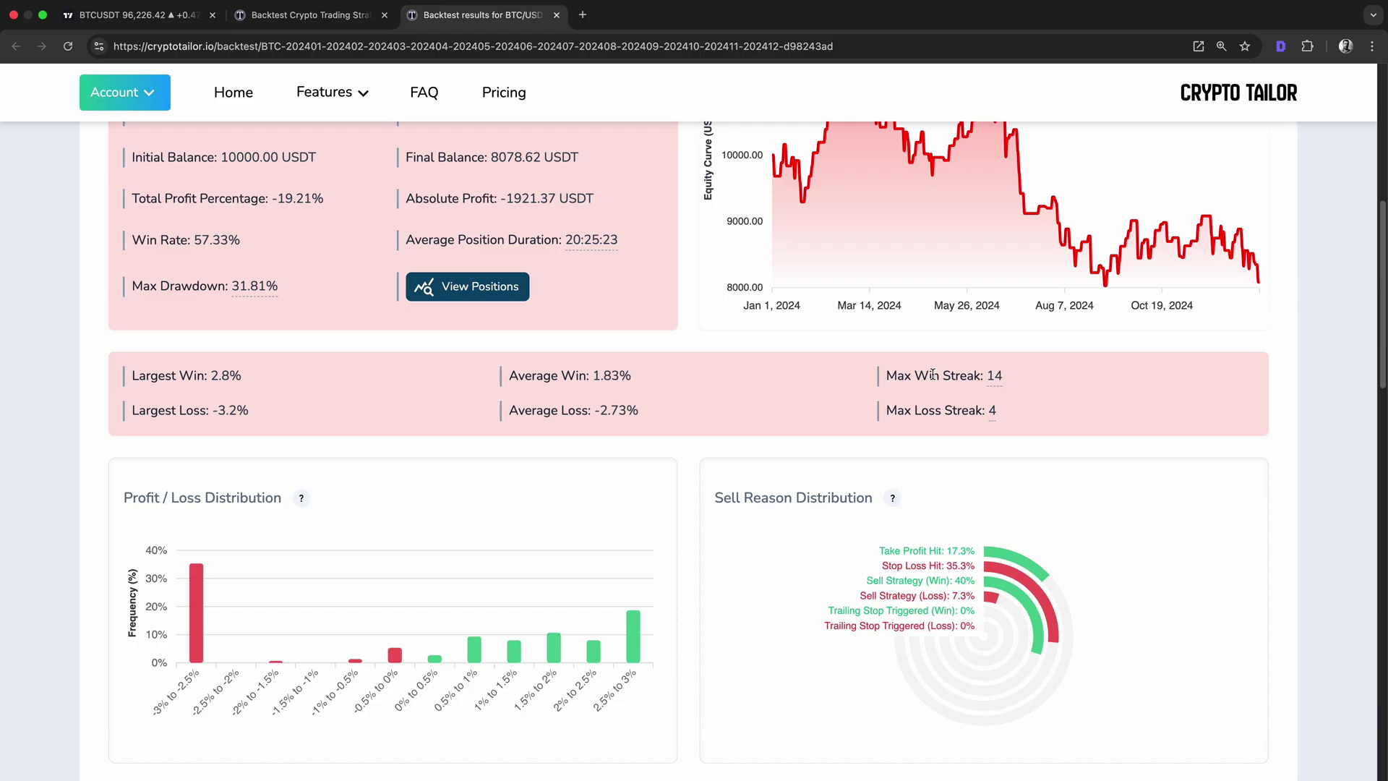
scroll(818, 383, "up", 3)
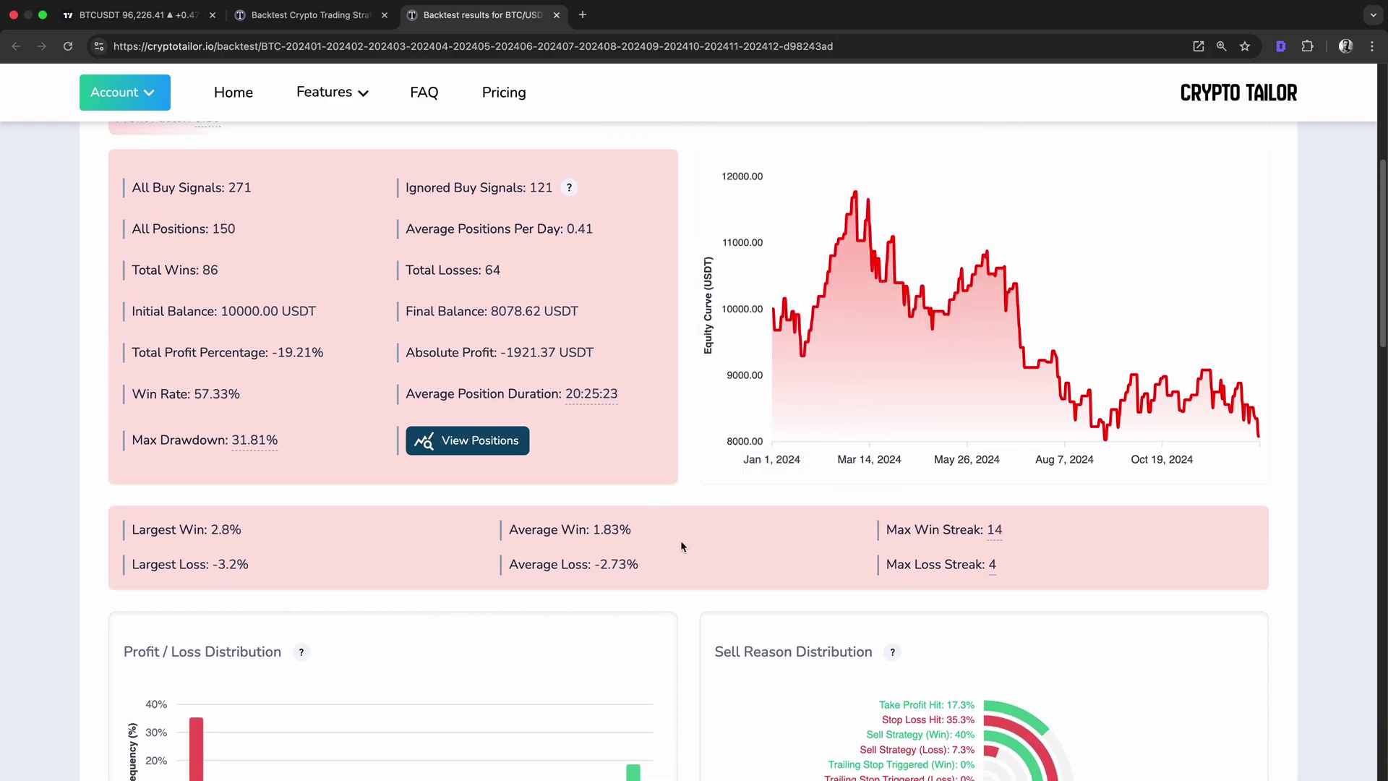
scroll(910, 529, "down", 2)
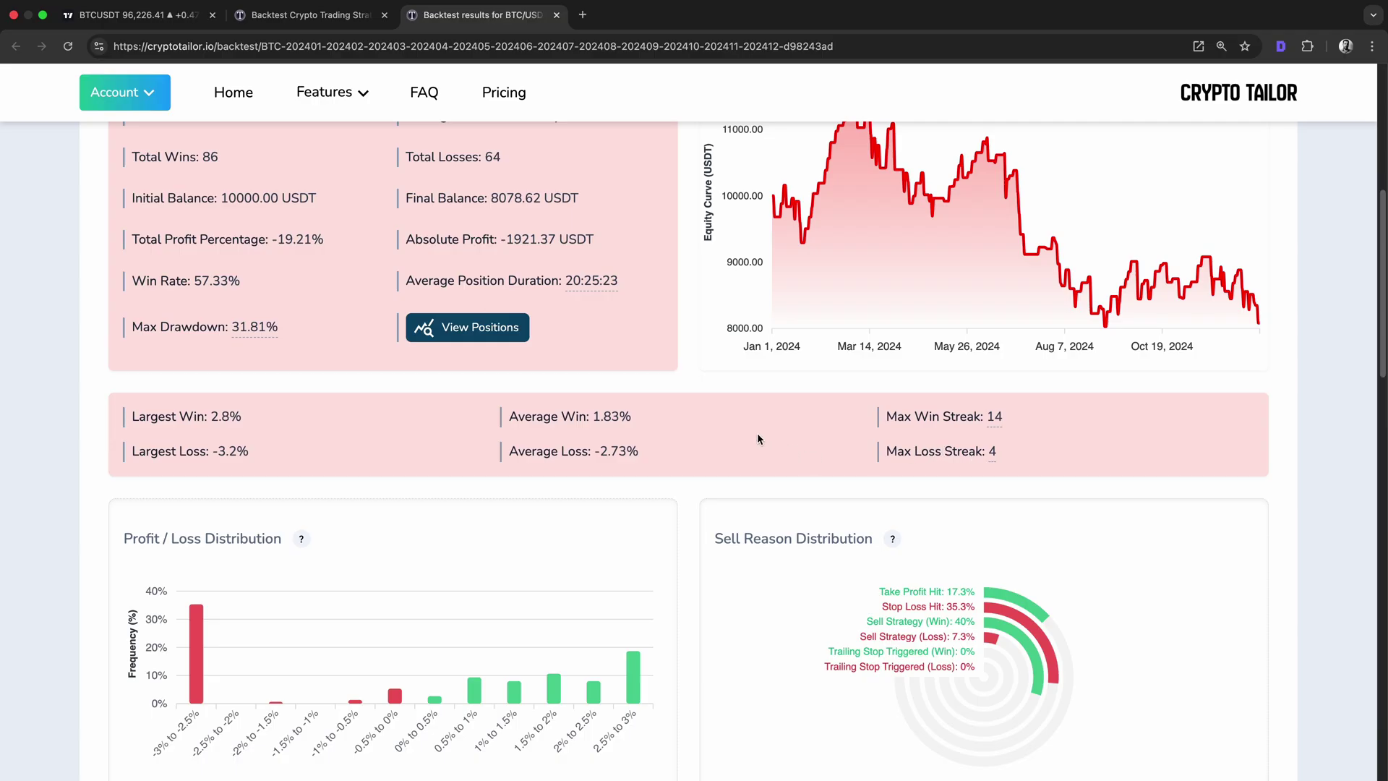
scroll(752, 438, "down", 2)
scroll(699, 431, "down", 1)
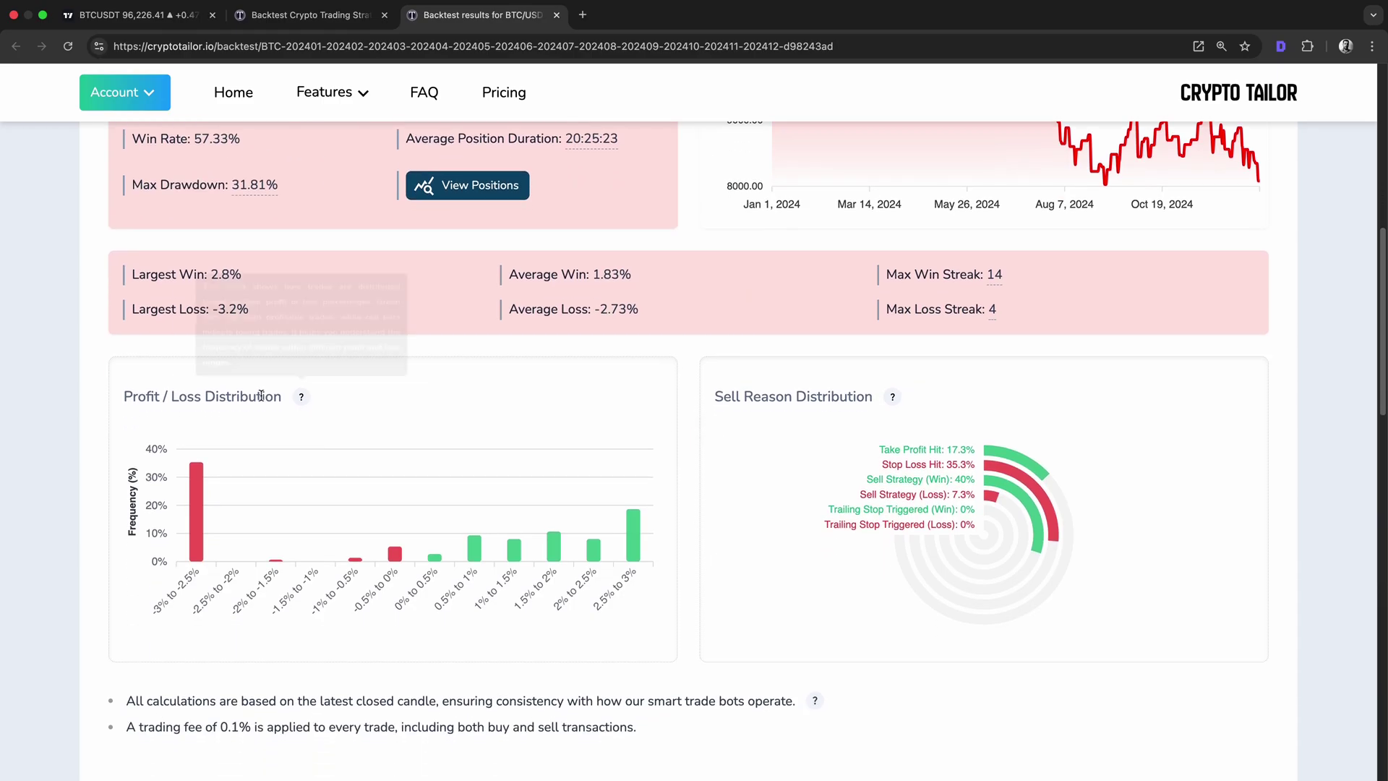
scroll(653, 403, "down", 3)
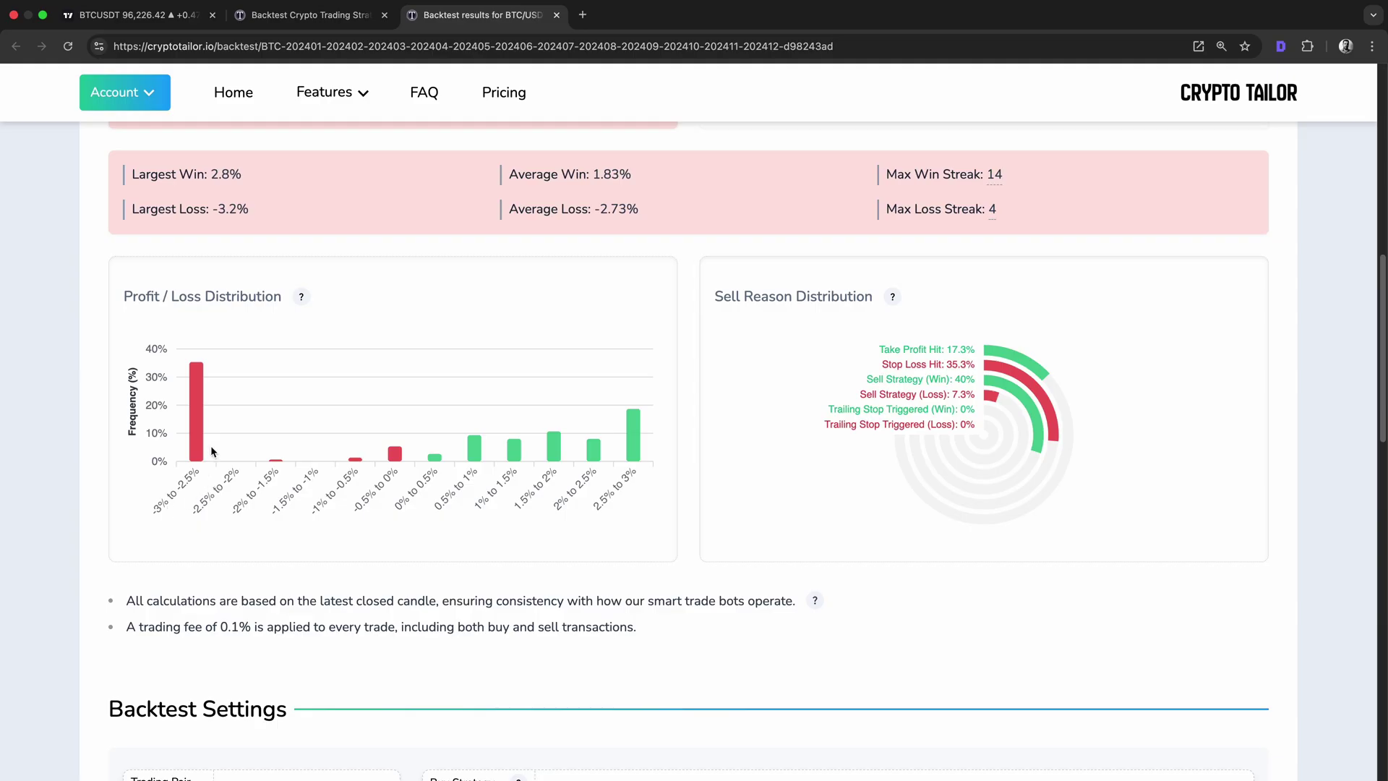
mouse_move(201, 443)
mouse_move(632, 449)
left_click(812, 297)
Step: Reopen the backtest settings and drag the fixed stop loss to -5% and take profit to +5%
mouse_move(890, 353)
left_click(345, 22)
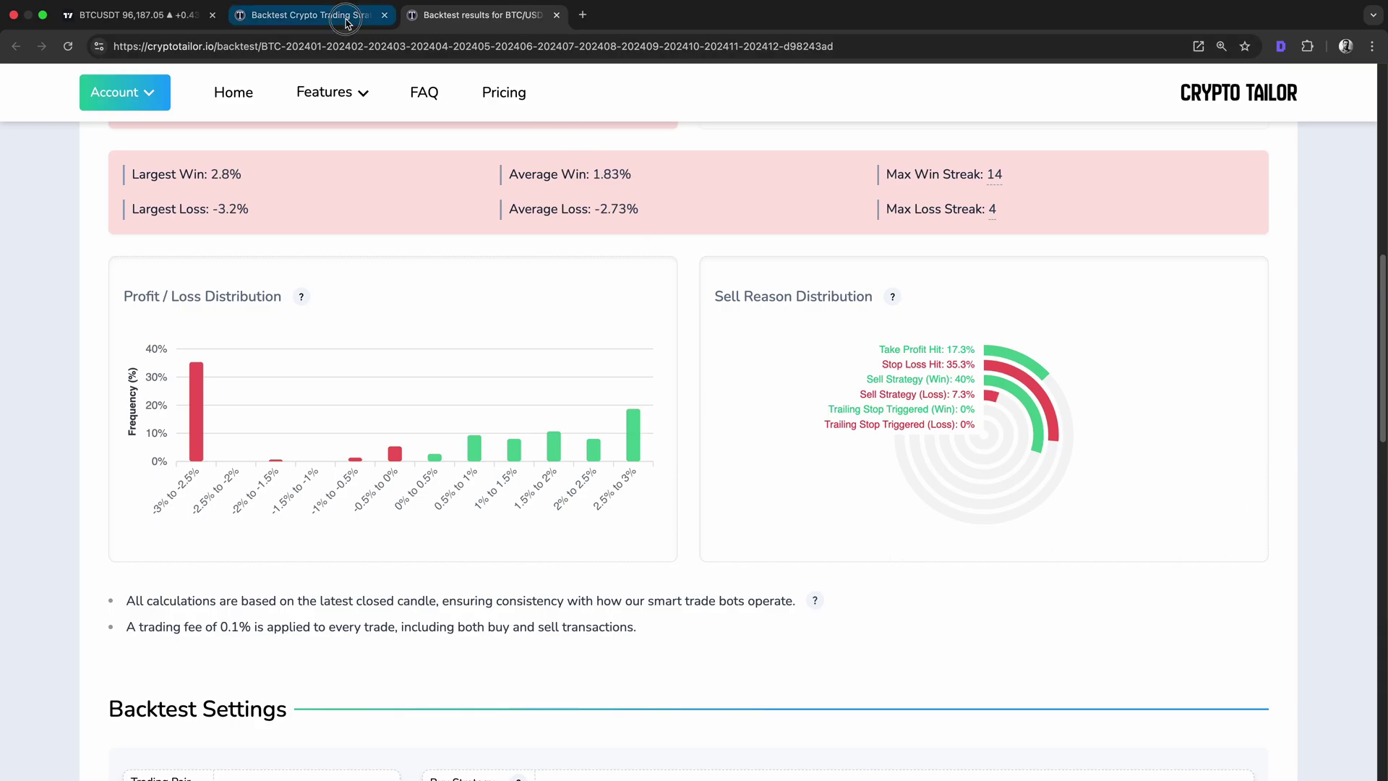
left_click(568, 368)
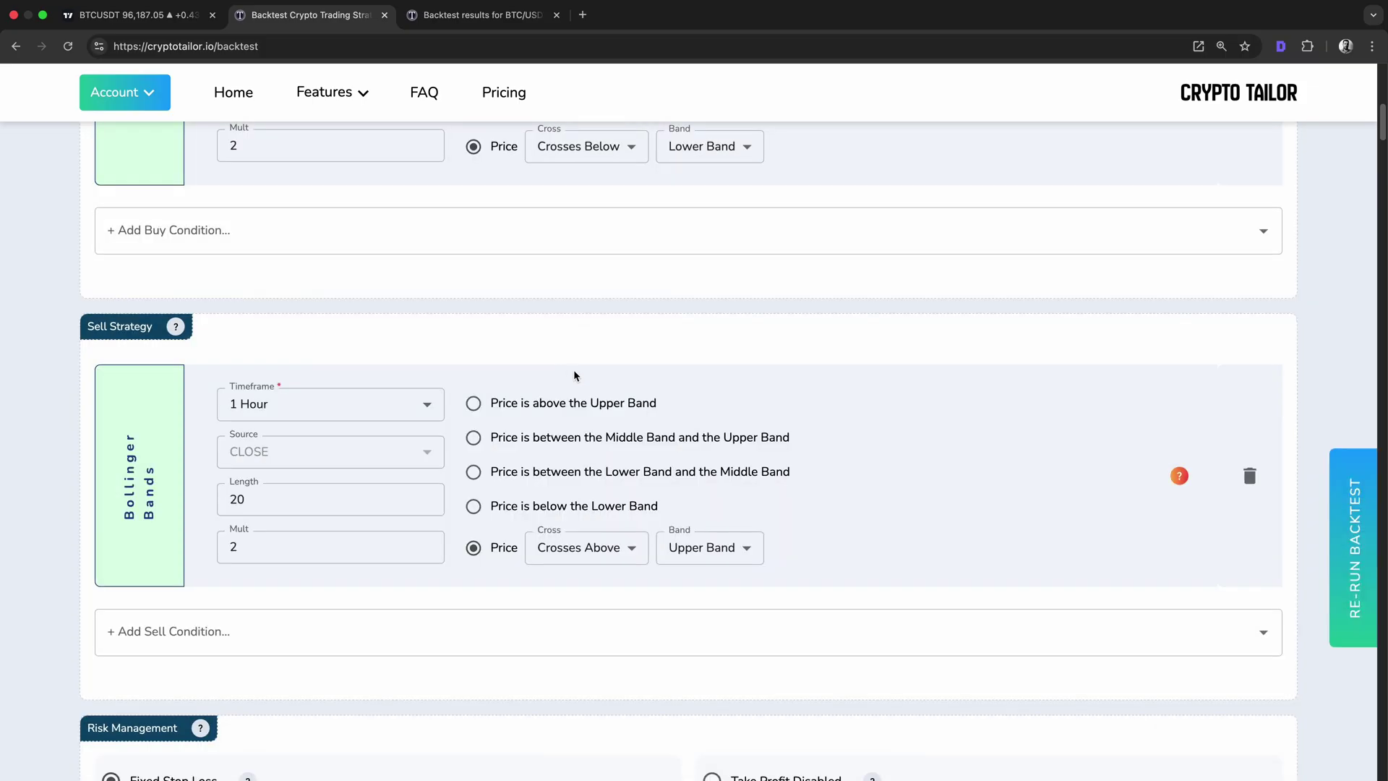
scroll(574, 375, "down", 6)
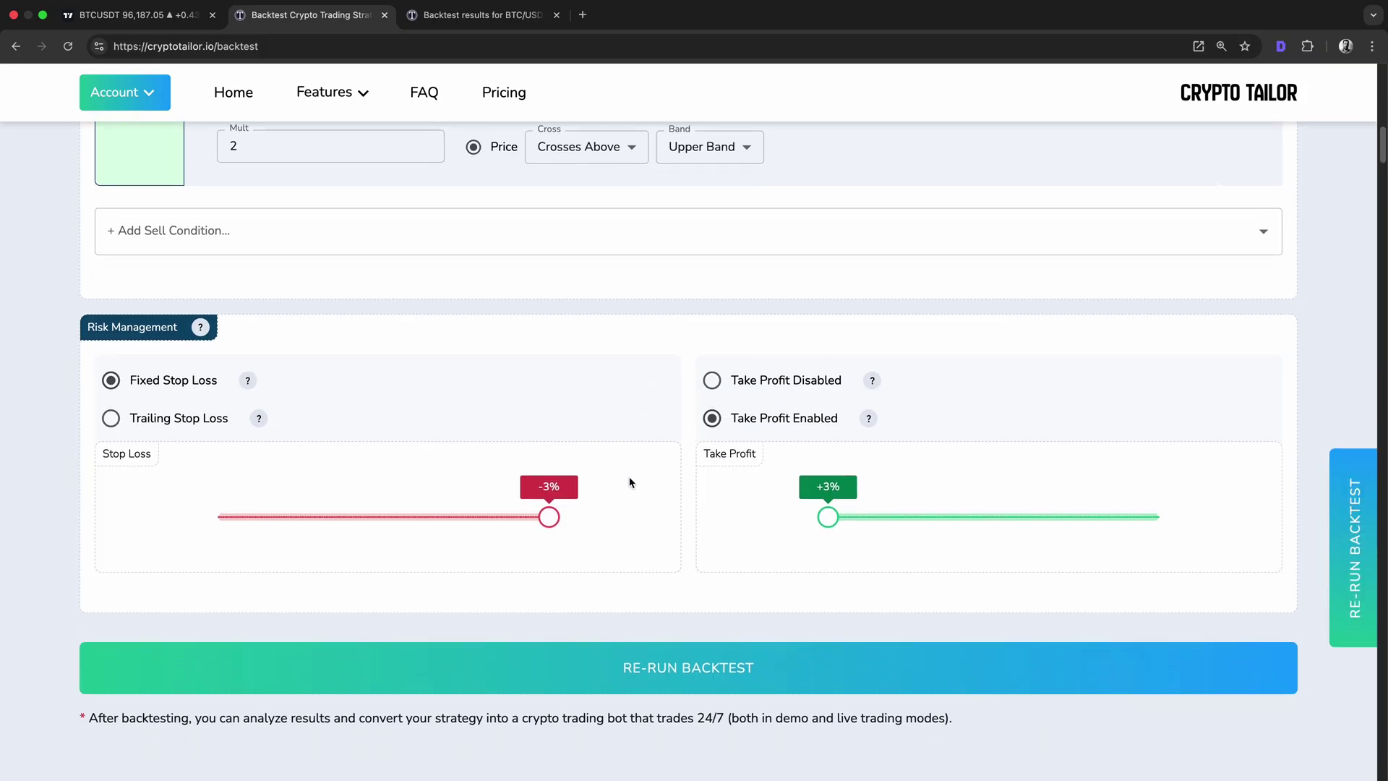
left_click(473, 15)
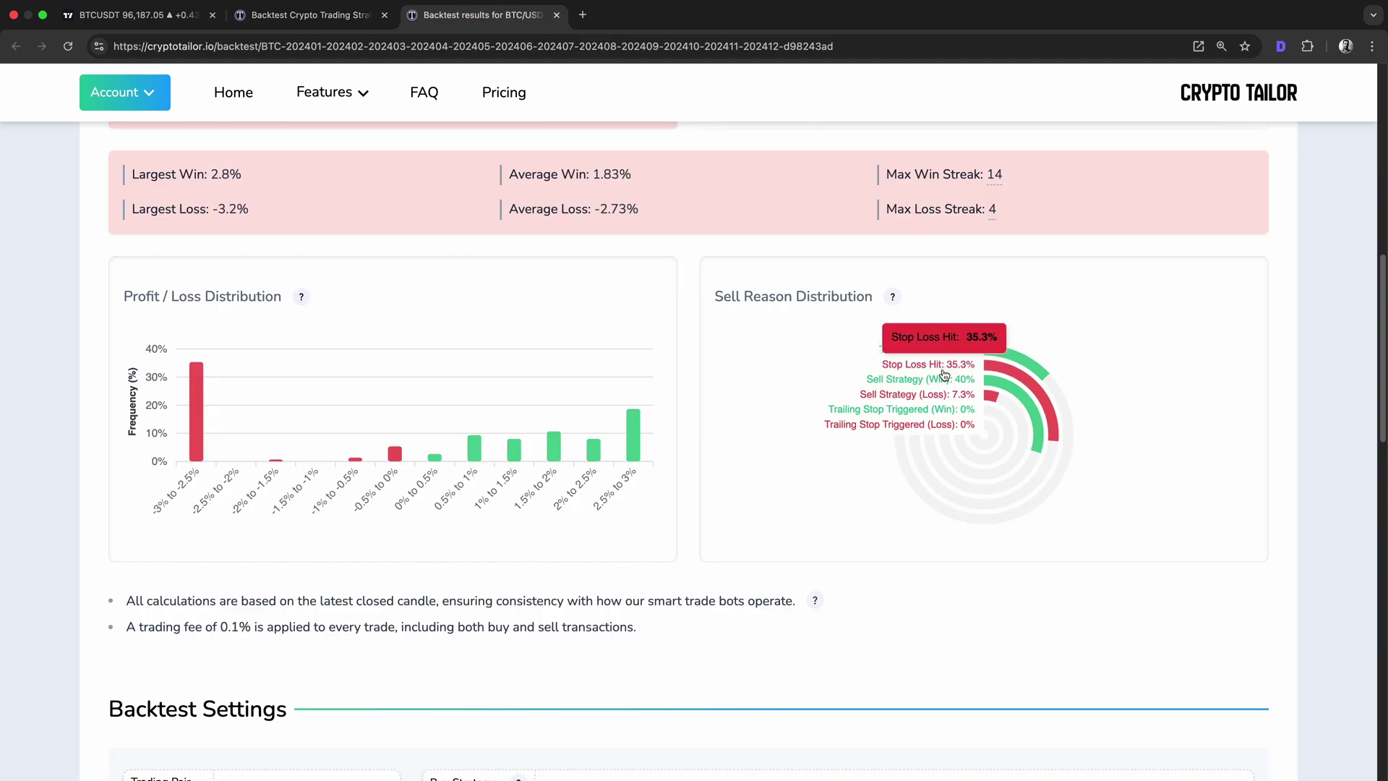
left_click(311, 16)
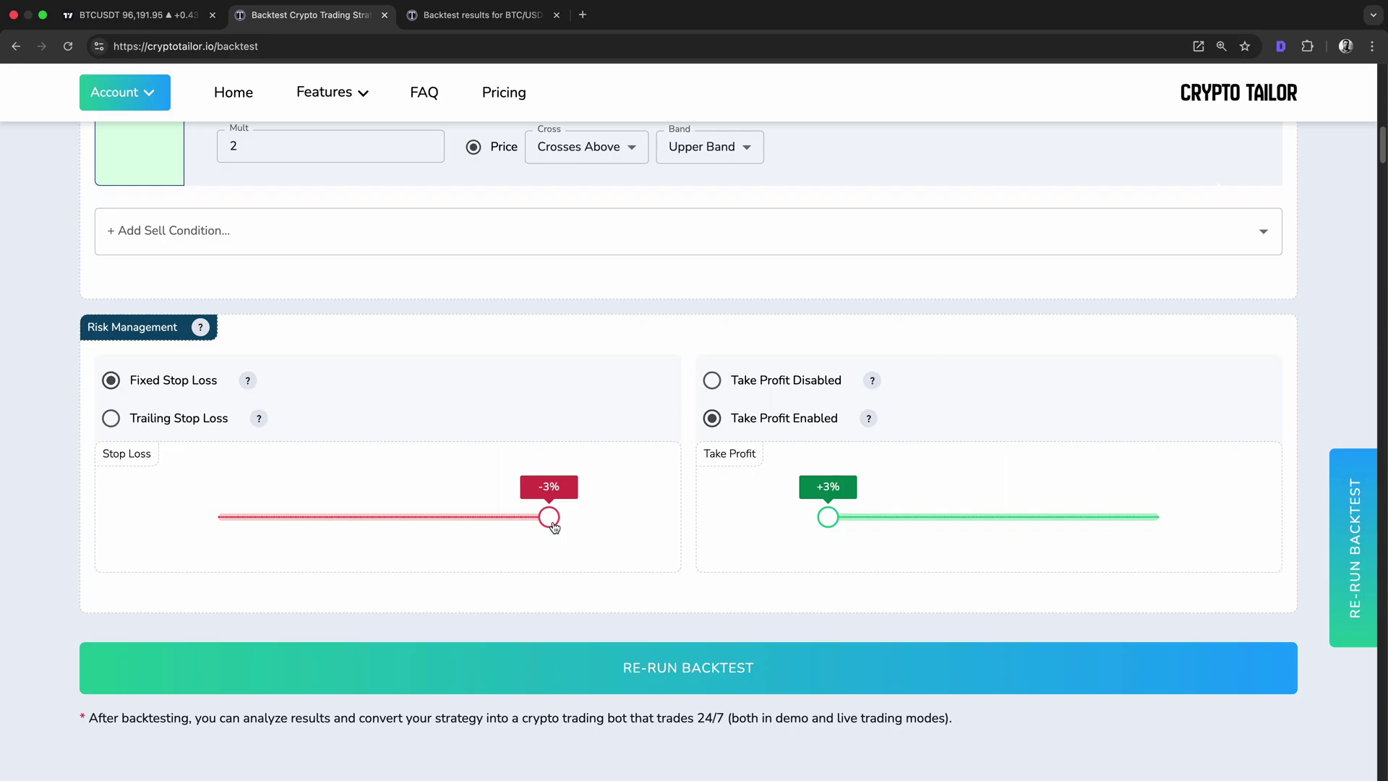
left_click_drag(551, 523, 494, 525)
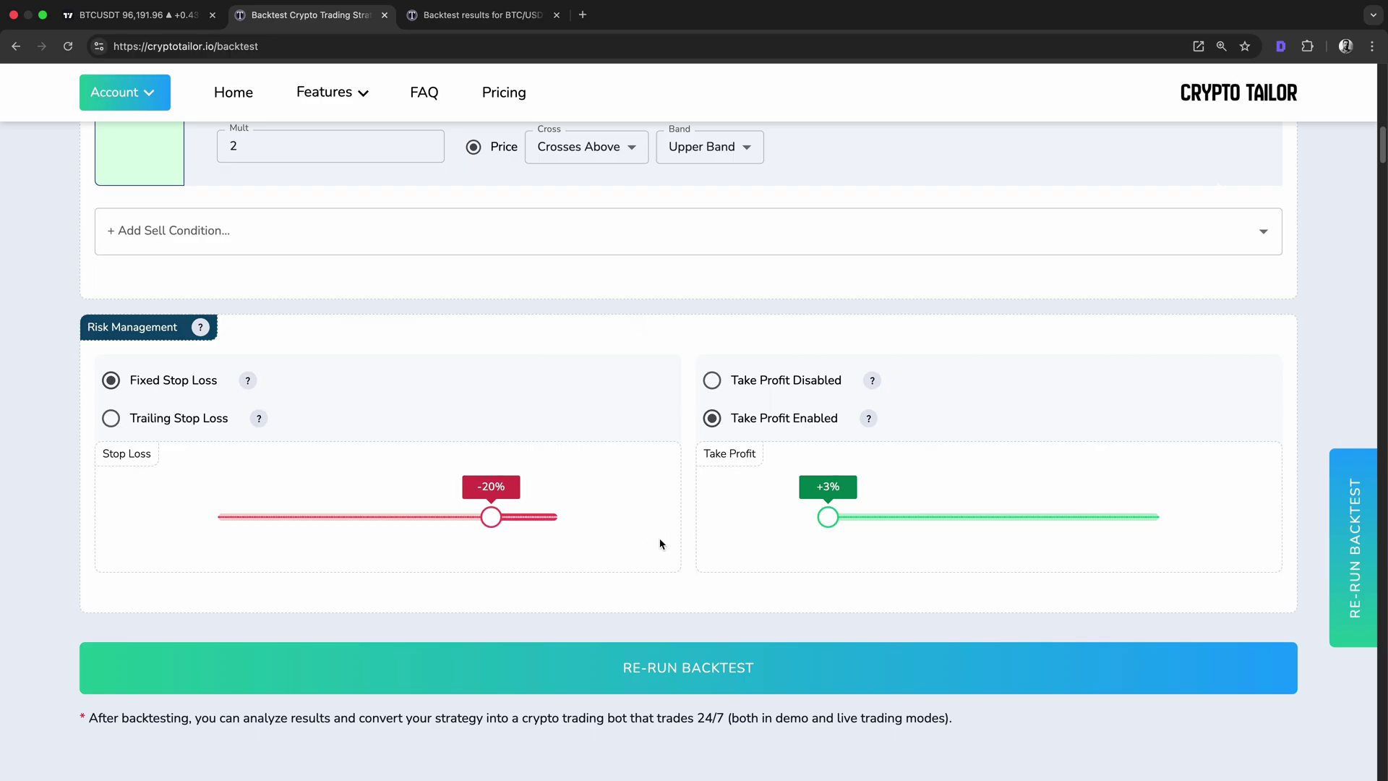
left_click_drag(491, 530, 545, 526)
left_click_drag(829, 521, 837, 522)
Step: Change the buy trigger to price crossing above the Lower Band, then return to the TradingView chart
scroll(694, 571, "up", 3)
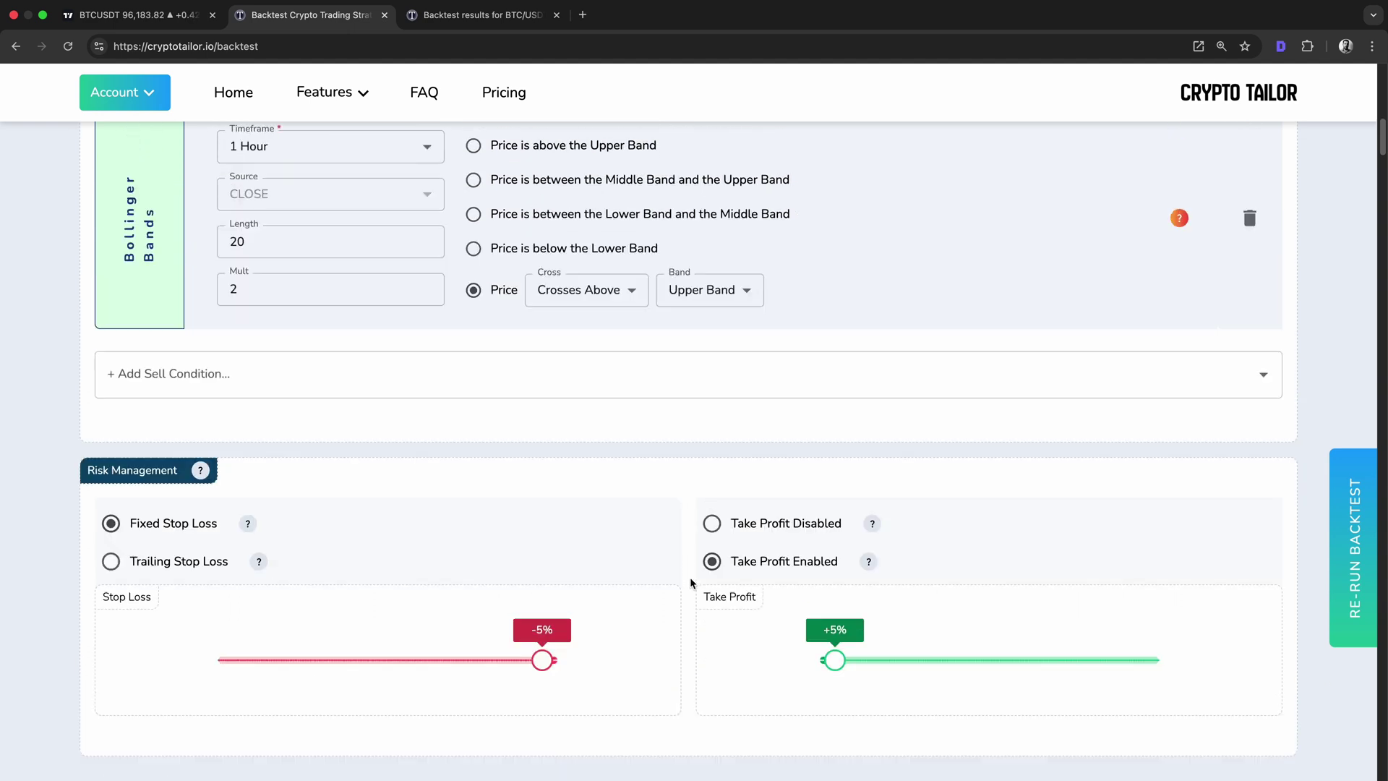
scroll(685, 589, "up", 9)
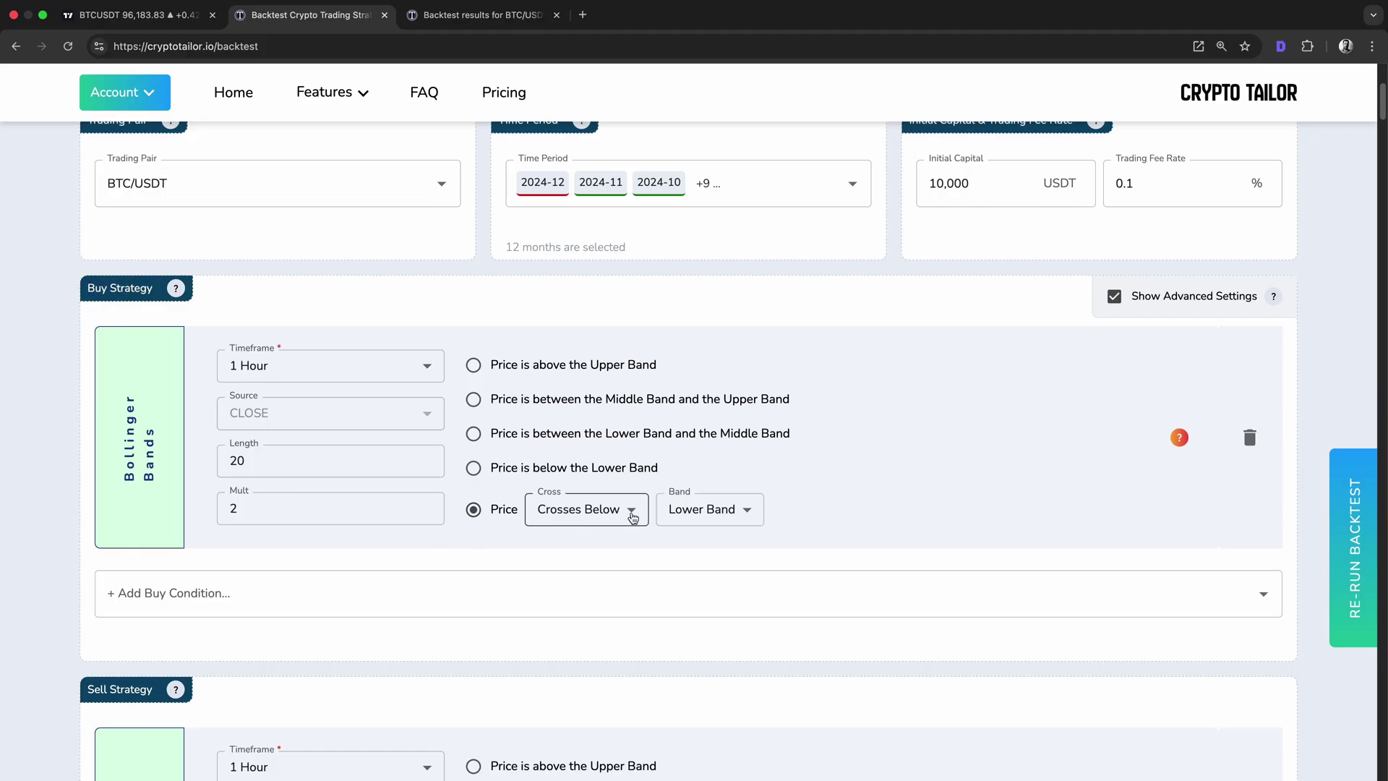
left_click(620, 514)
left_click(598, 549)
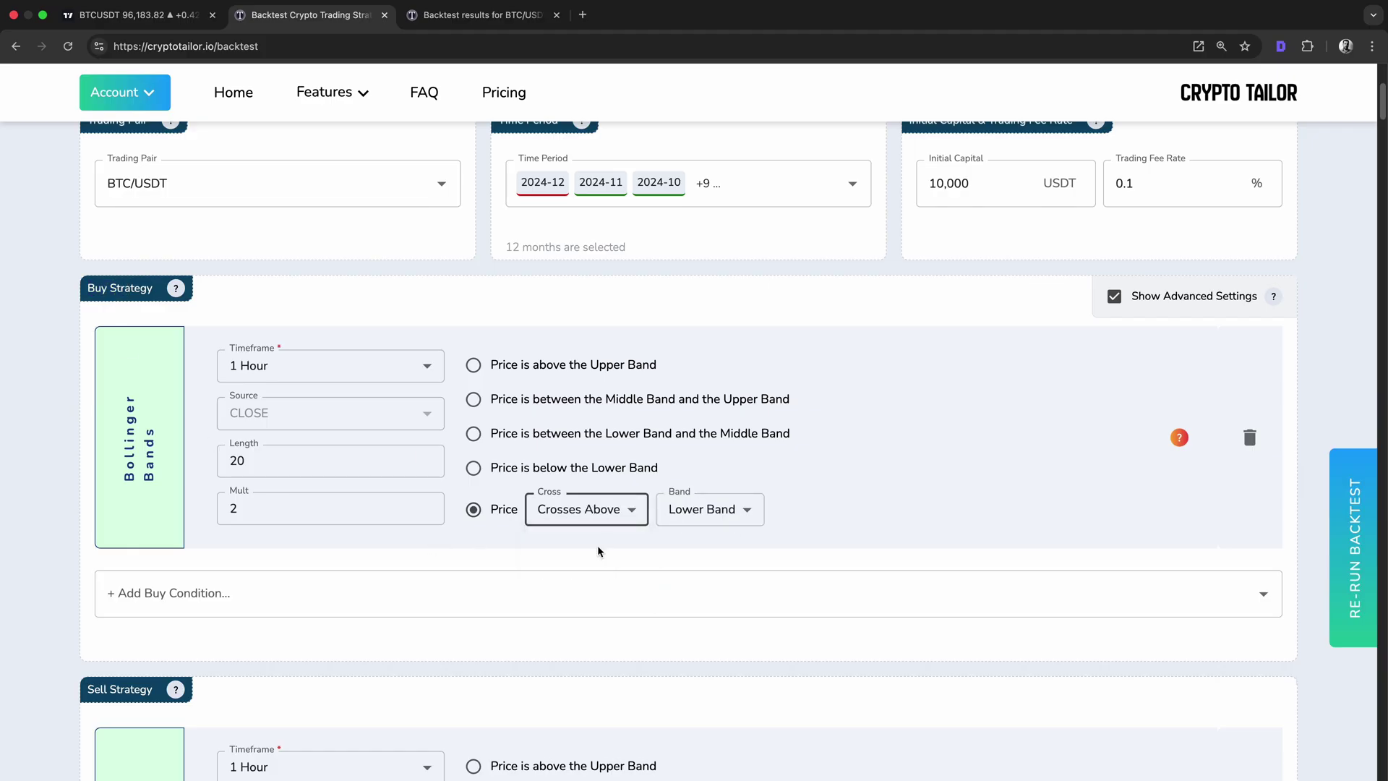
left_click(134, 15)
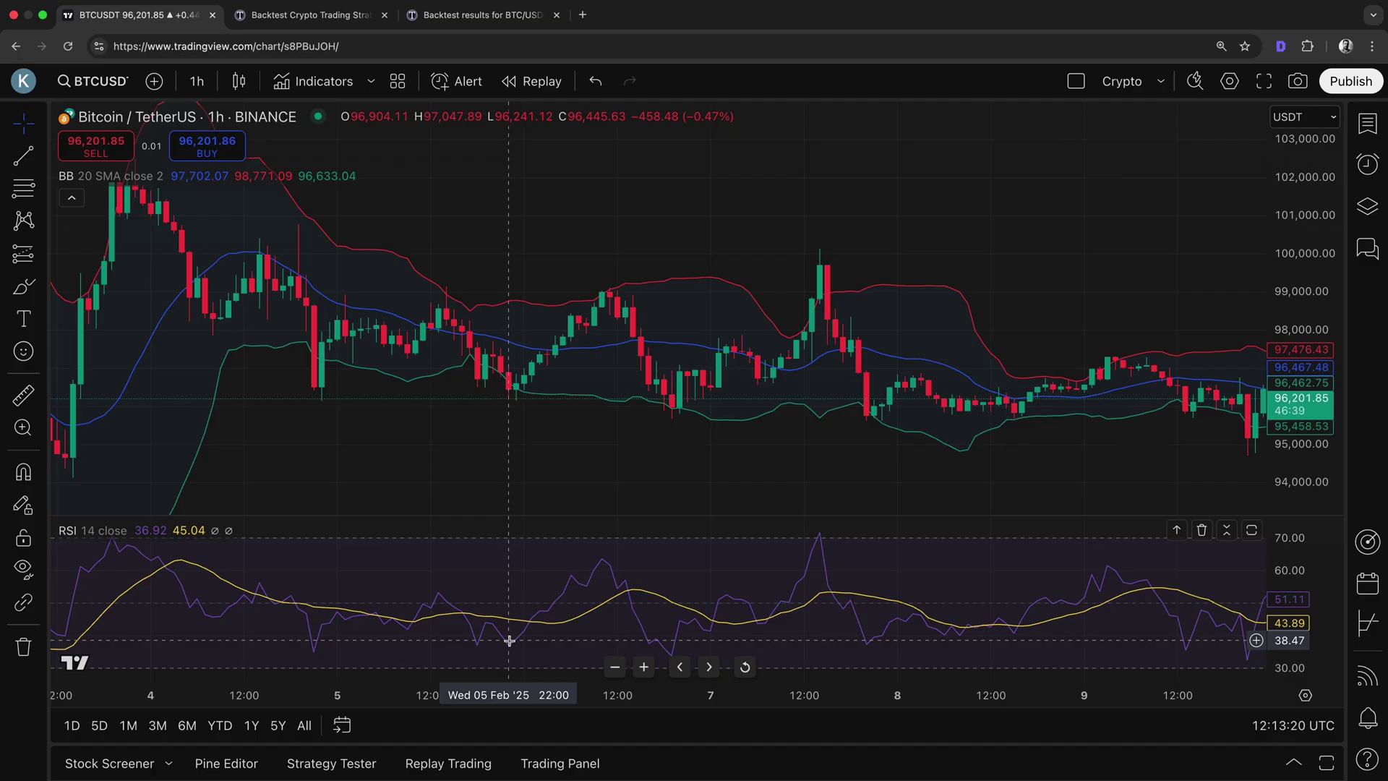
Step: Switch back to the Crypto Tailor backtest tab with Ctrl+Tab
key("ctrl+Tab")
Step: Add a 30-minute Relative Strength Index buy condition requiring RSI increasing over 3 candles
left_click(491, 599)
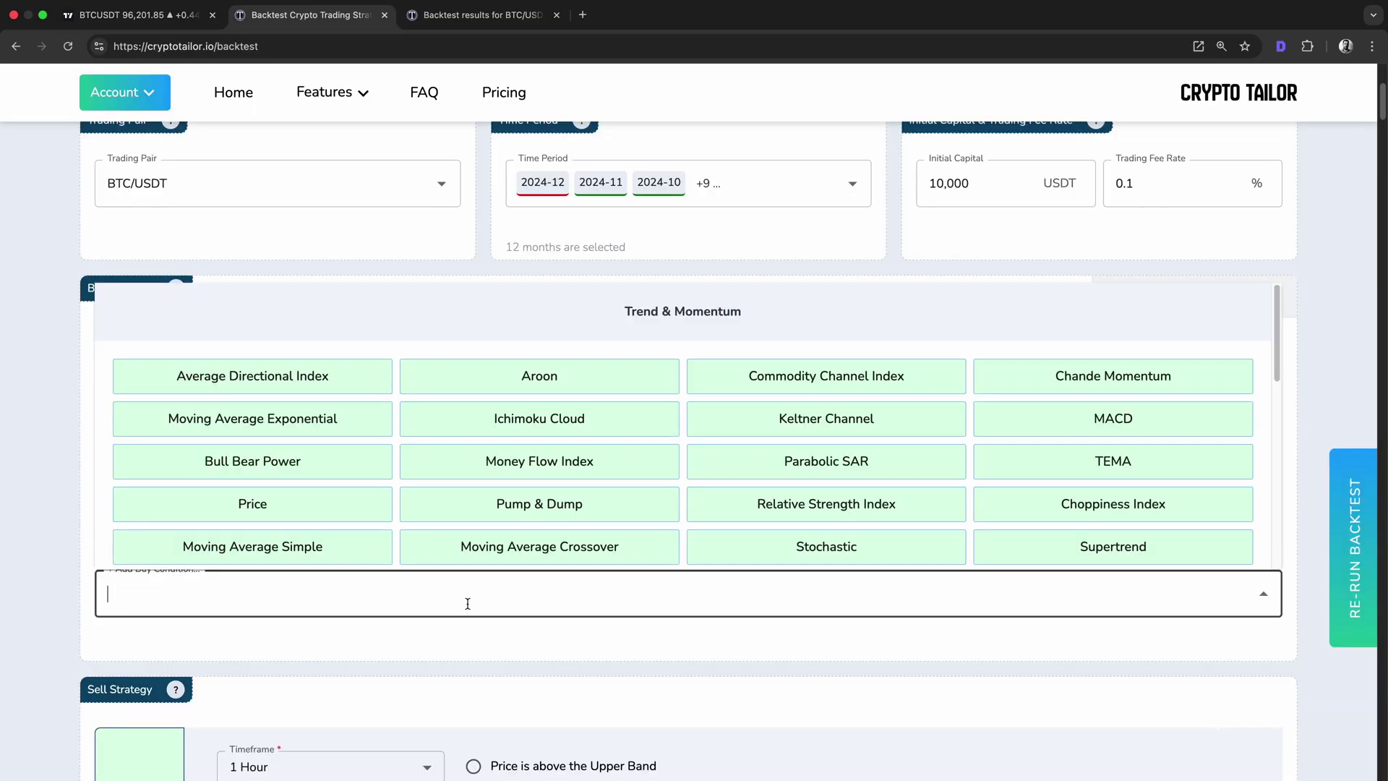
type("rsi")
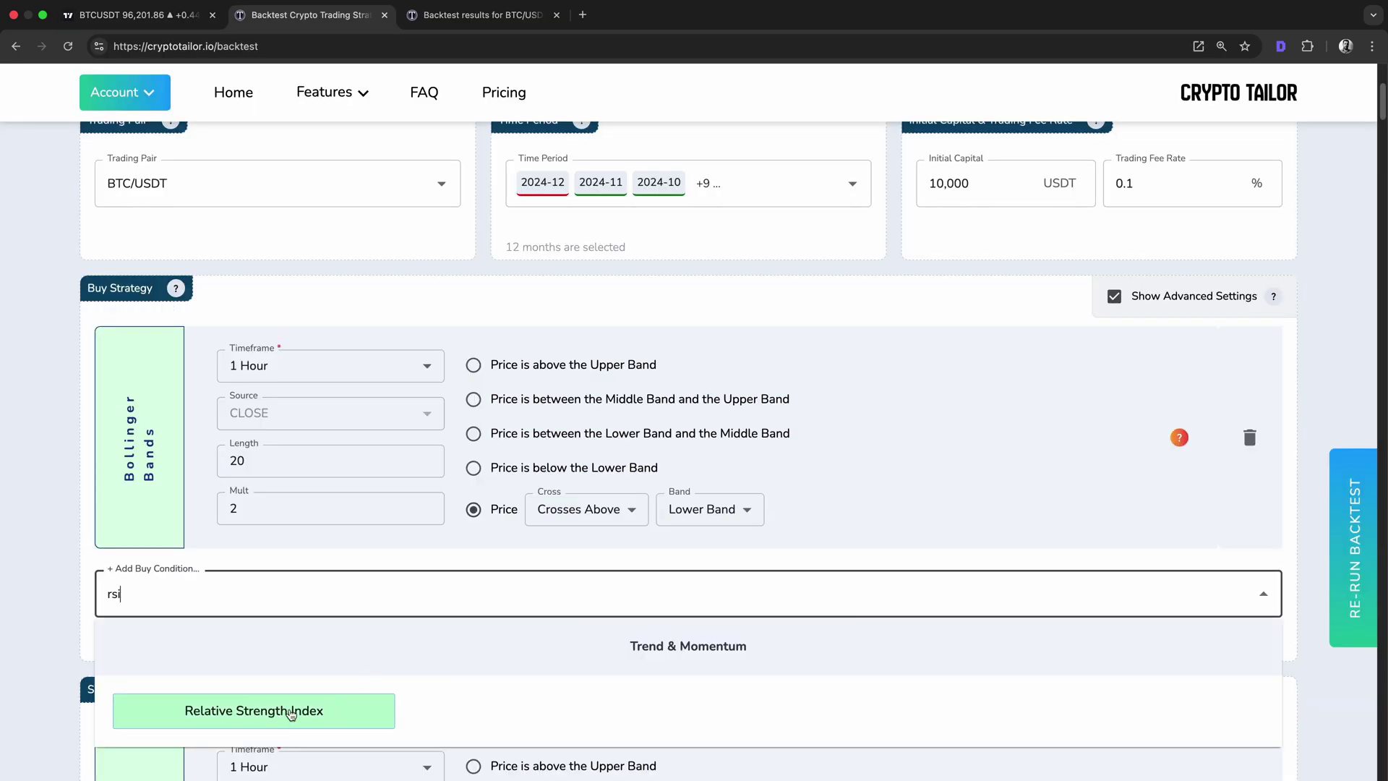
left_click(282, 715)
left_click(331, 530)
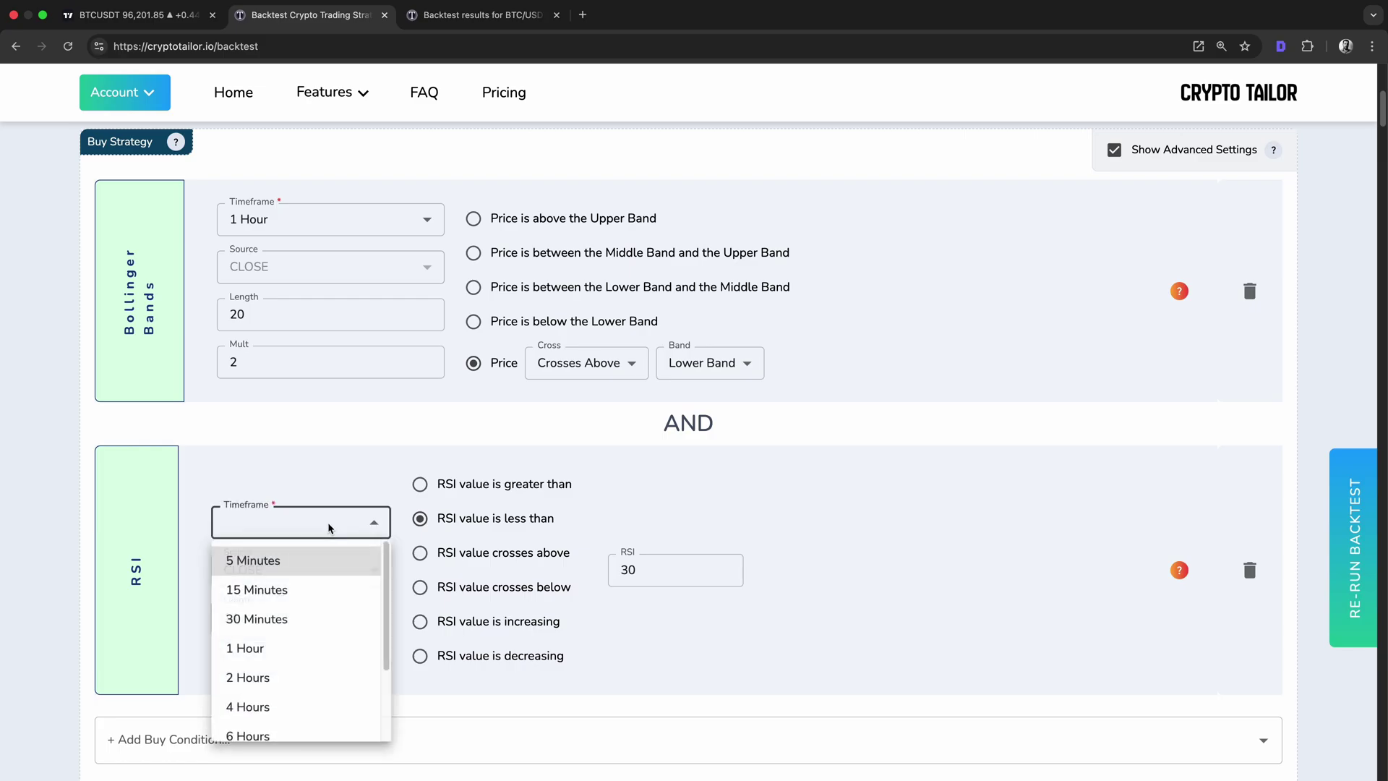
left_click(279, 613)
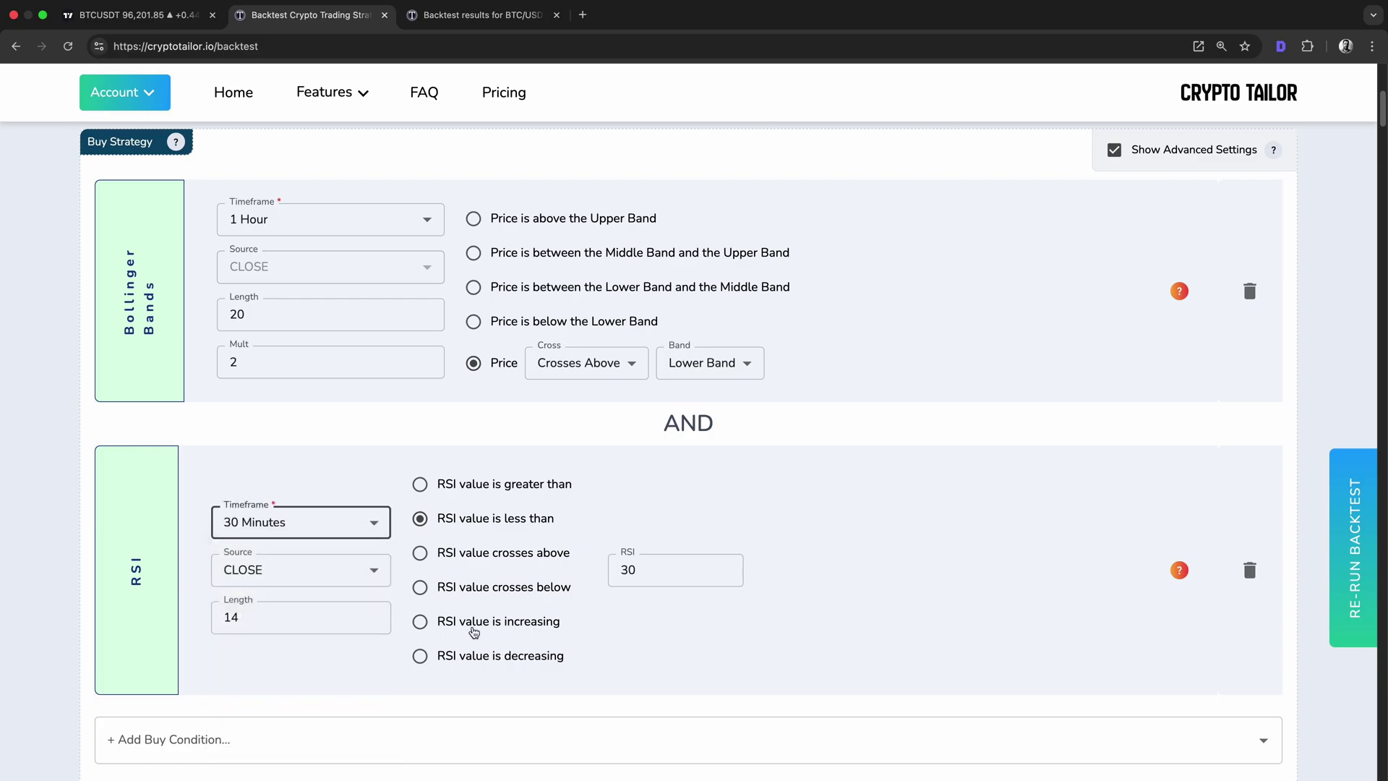
left_click(475, 630)
left_click_drag(636, 570, 609, 570)
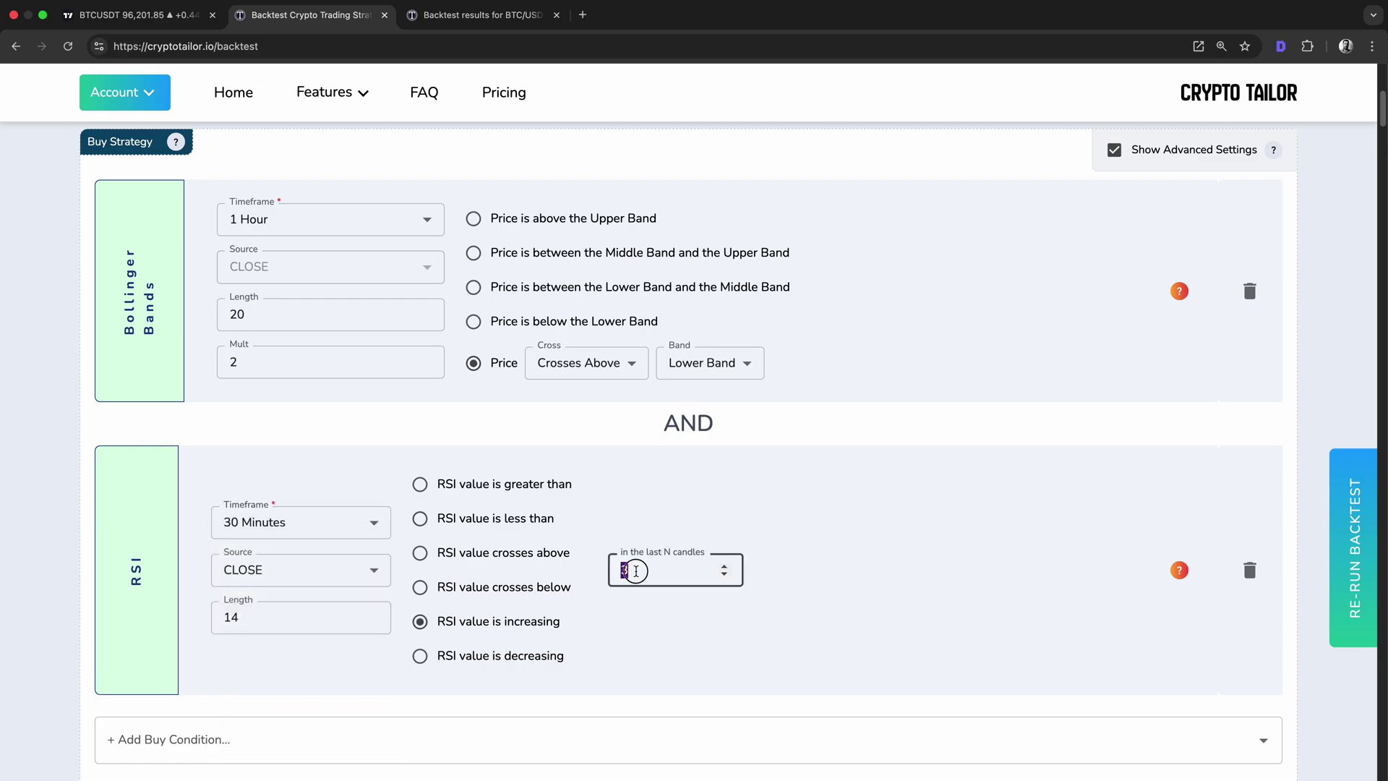
type("3")
Step: Re-run the backtest with the new RSI condition, reaching 52.79% profit and 75.96% win rate
triple_click(739, 434)
left_click(706, 421)
double_click(687, 424)
left_click(784, 432)
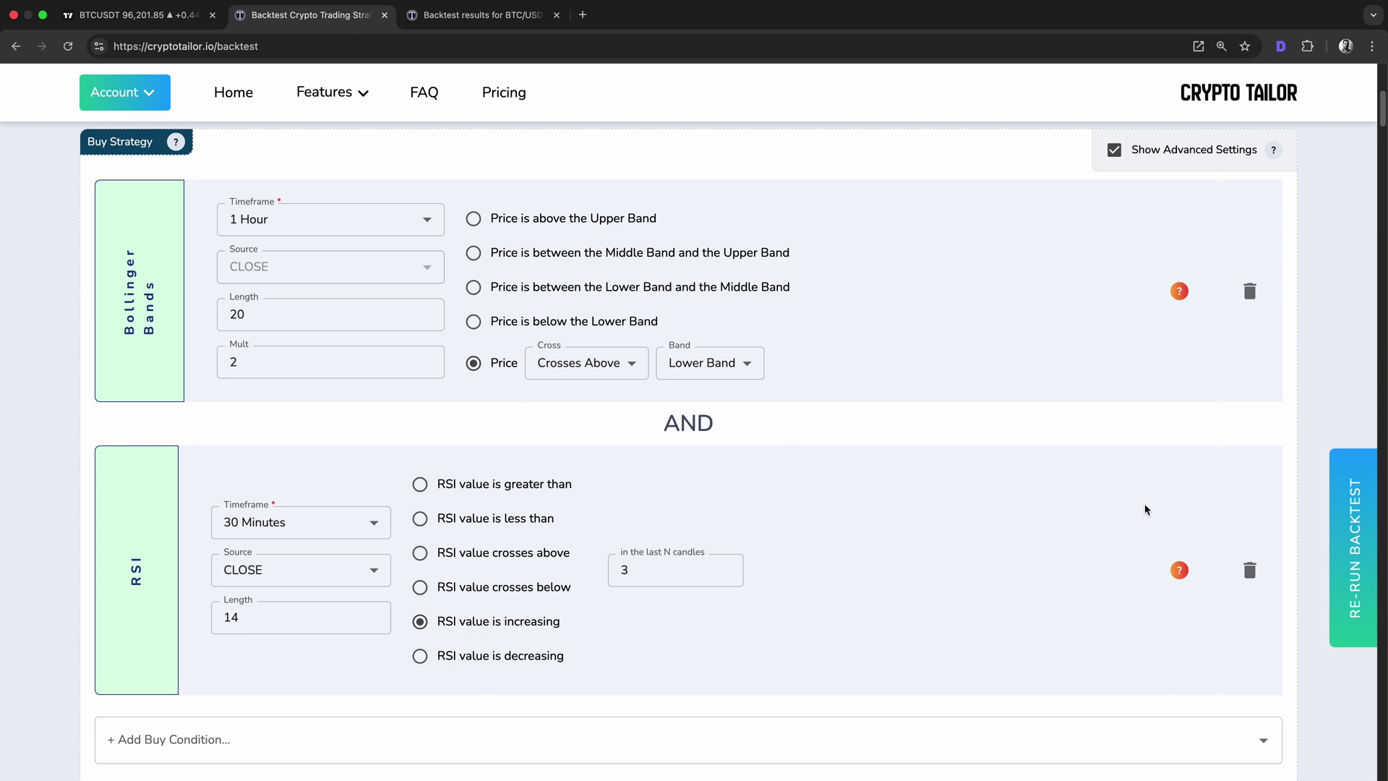
left_click(1343, 514)
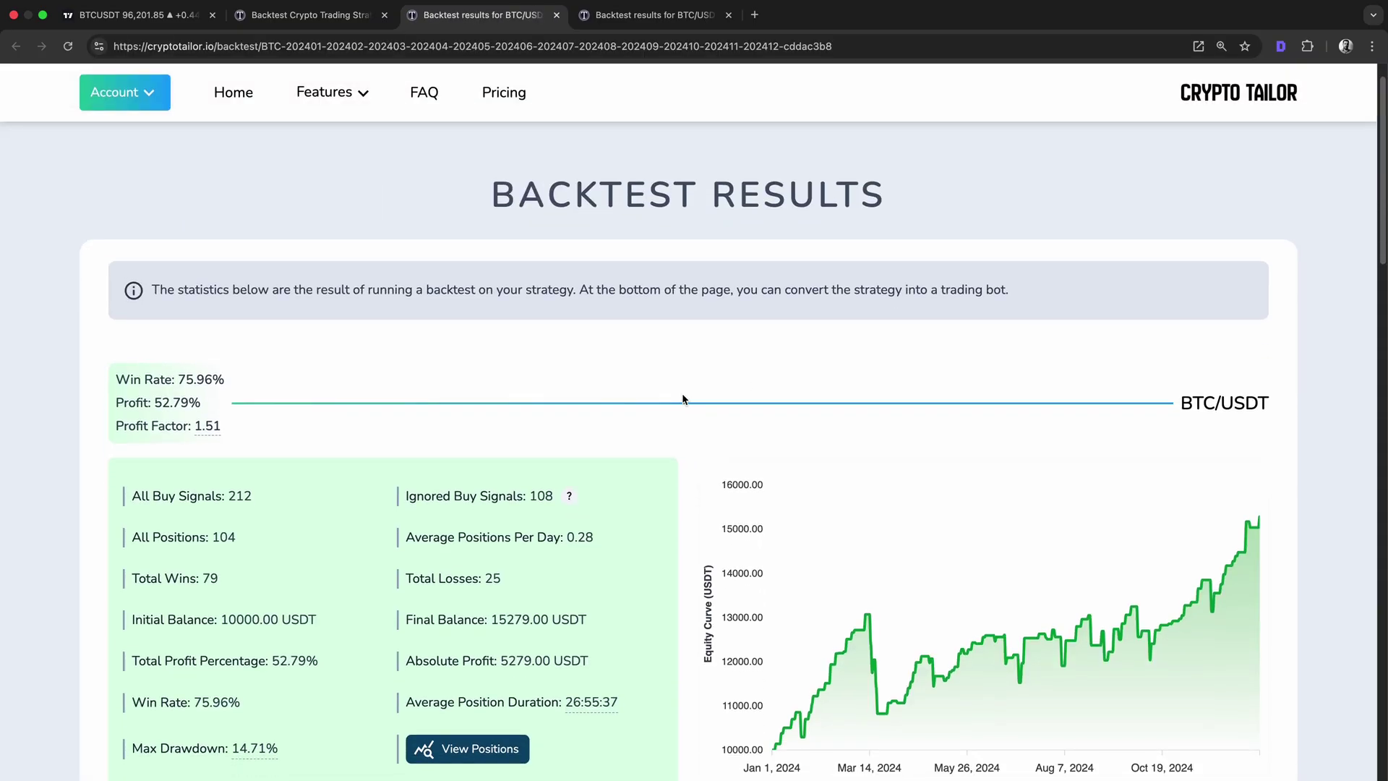
scroll(683, 398, "down", 3)
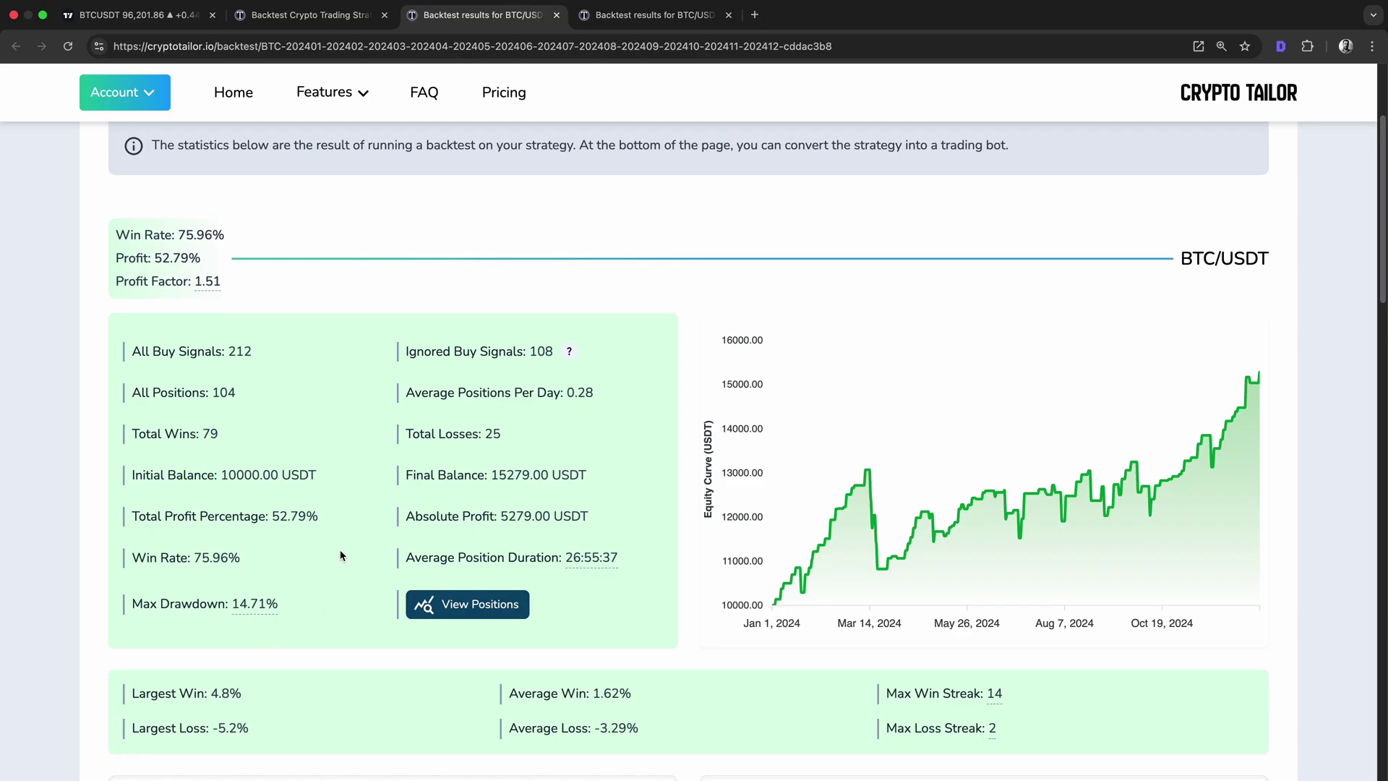
left_click_drag(461, 508, 594, 524)
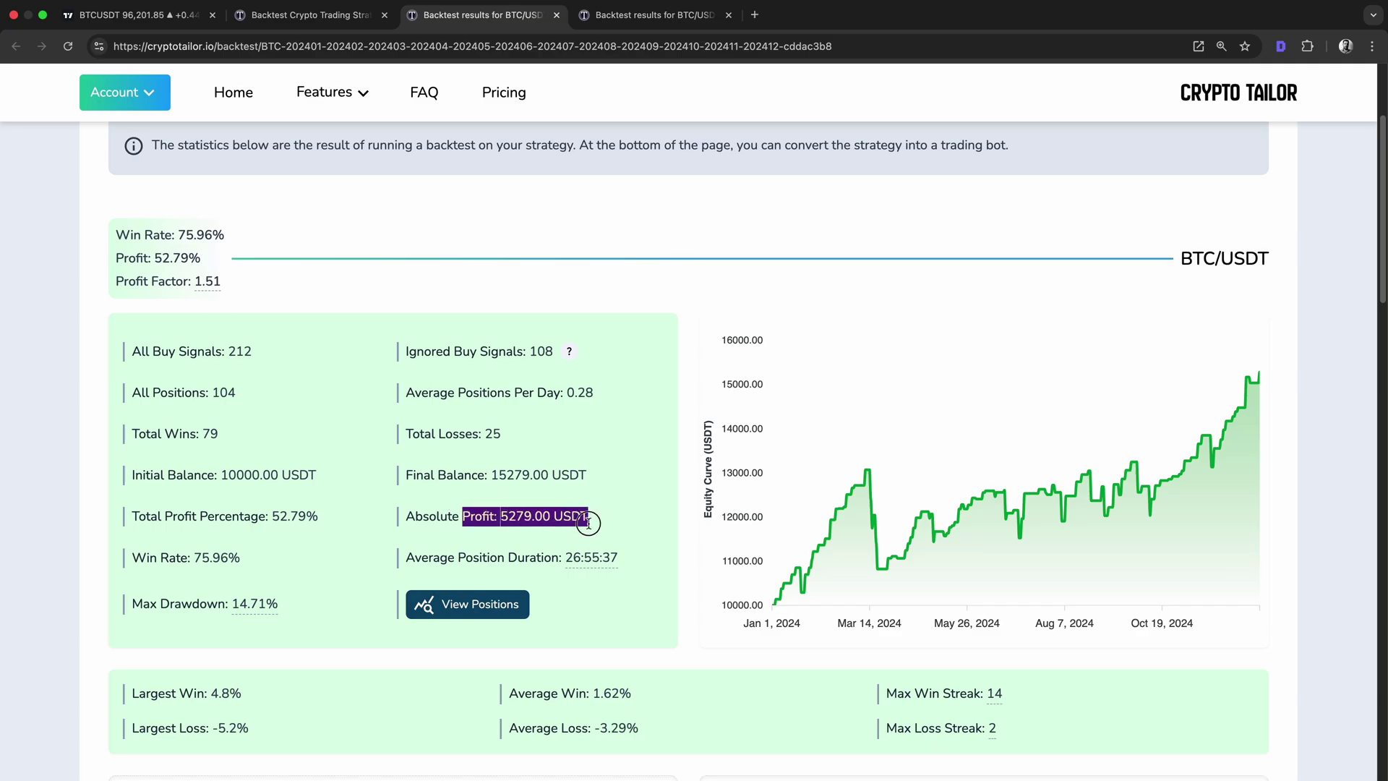
left_click(611, 520)
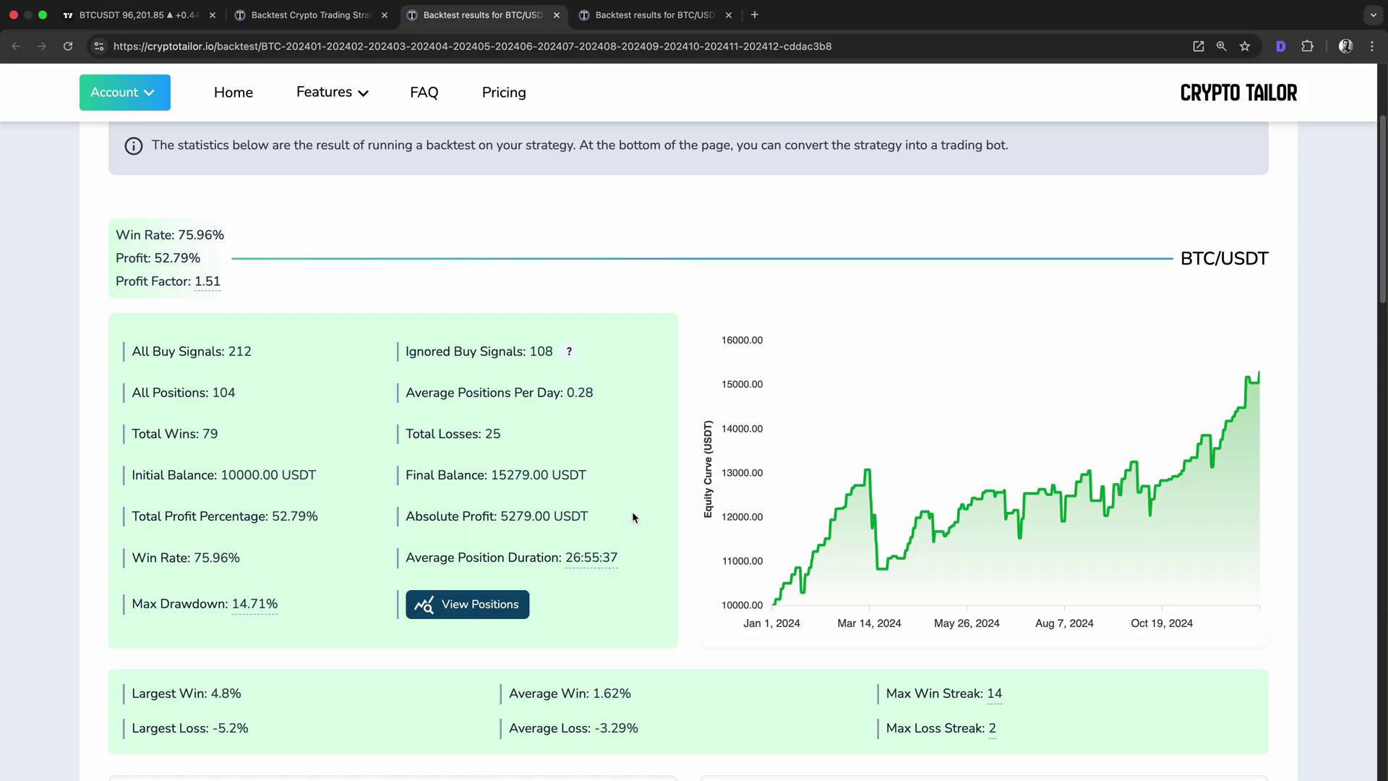
key("ctrl+shift+Tab")
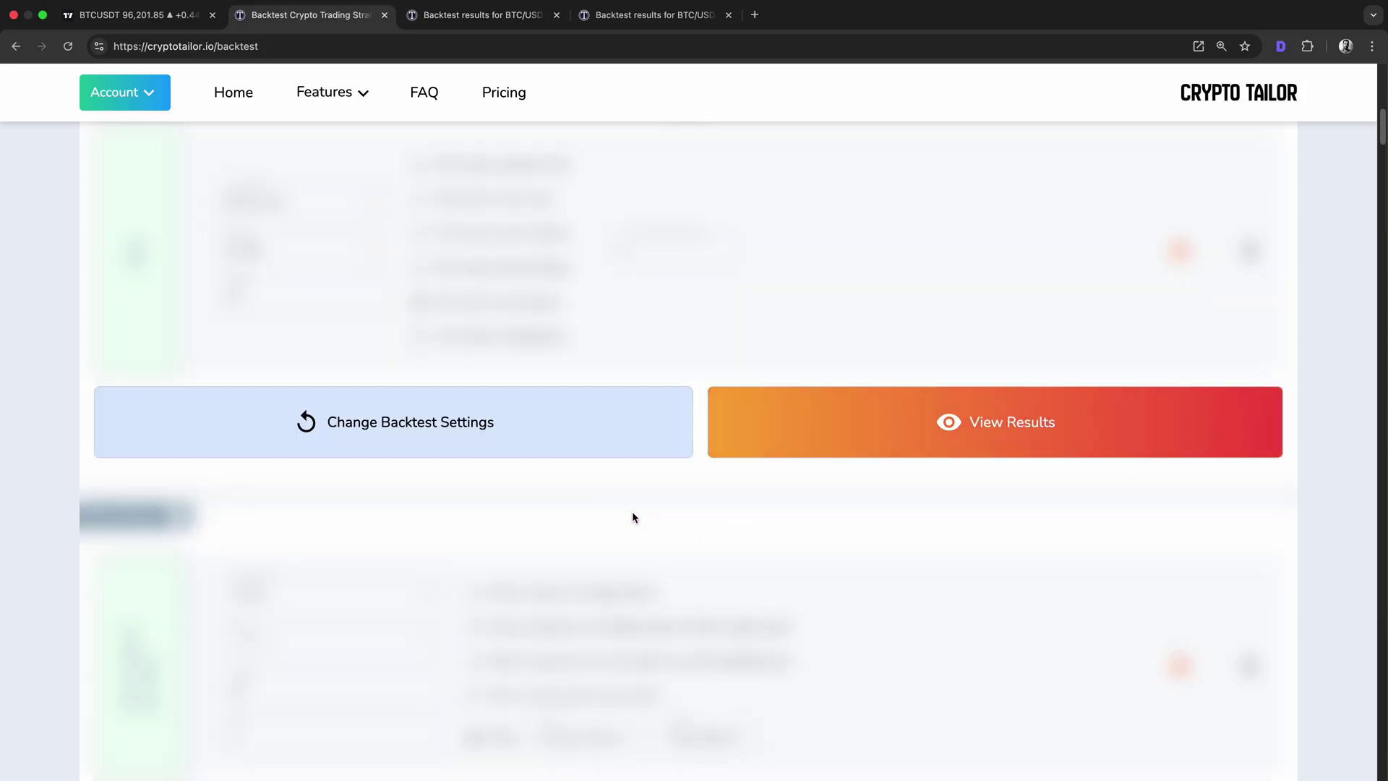
left_click(518, 453)
scroll(542, 455, "down", 5)
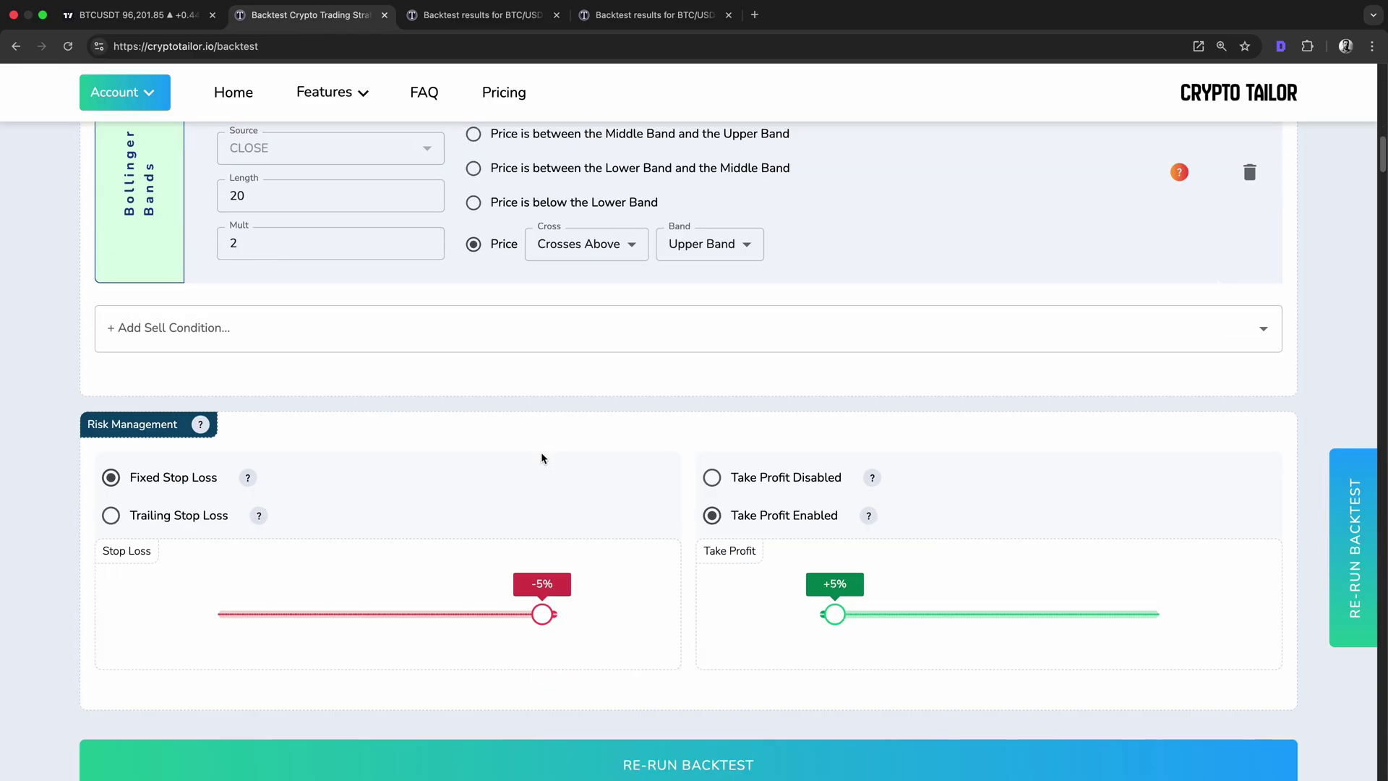
scroll(539, 459, "up", 6)
left_click(516, 474)
key("ctrl+Tab")
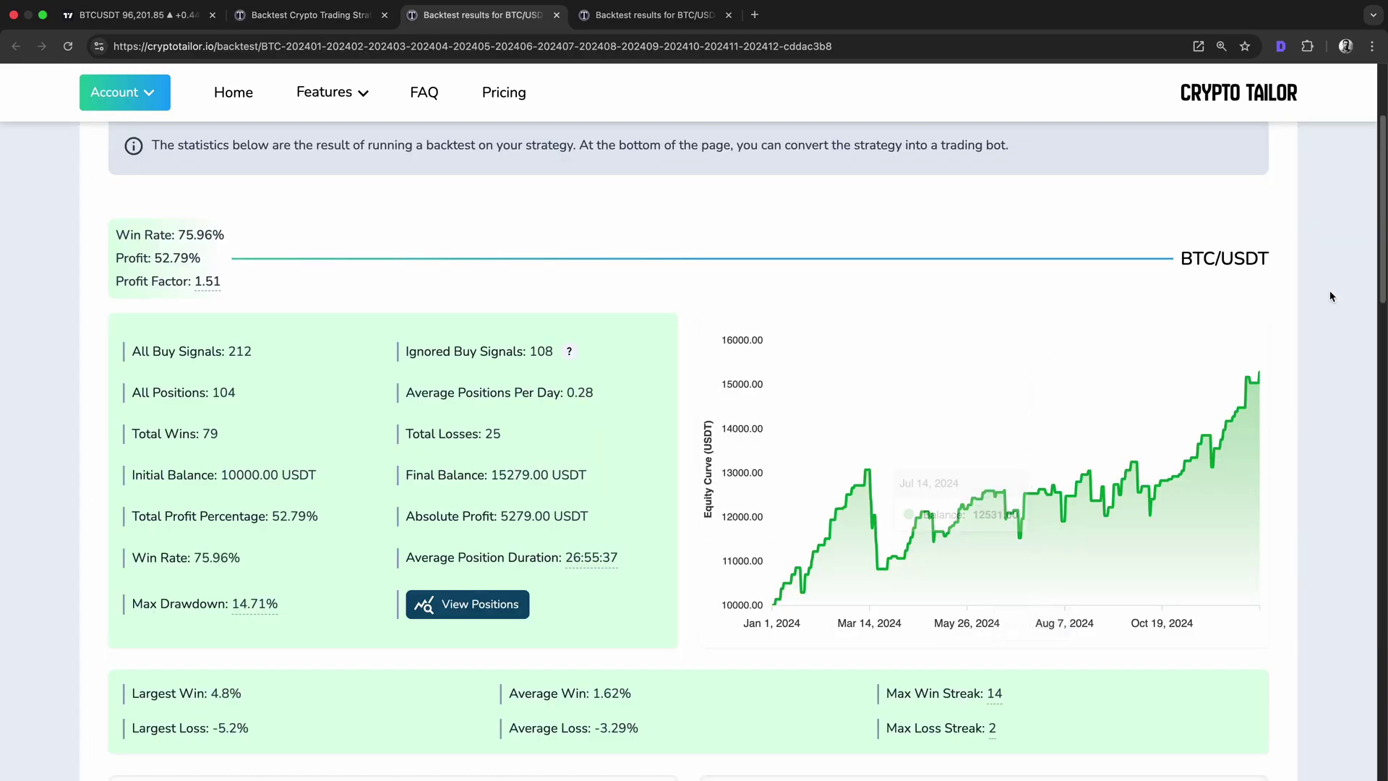
left_click_drag(1381, 278, 1359, 687)
scroll(1332, 618, "down", 2)
left_click_drag(574, 214, 867, 192)
Step: Convert the Bollinger Bands + RSI strategy to a DEMO Smart Trade Bot and save it
left_click(867, 192)
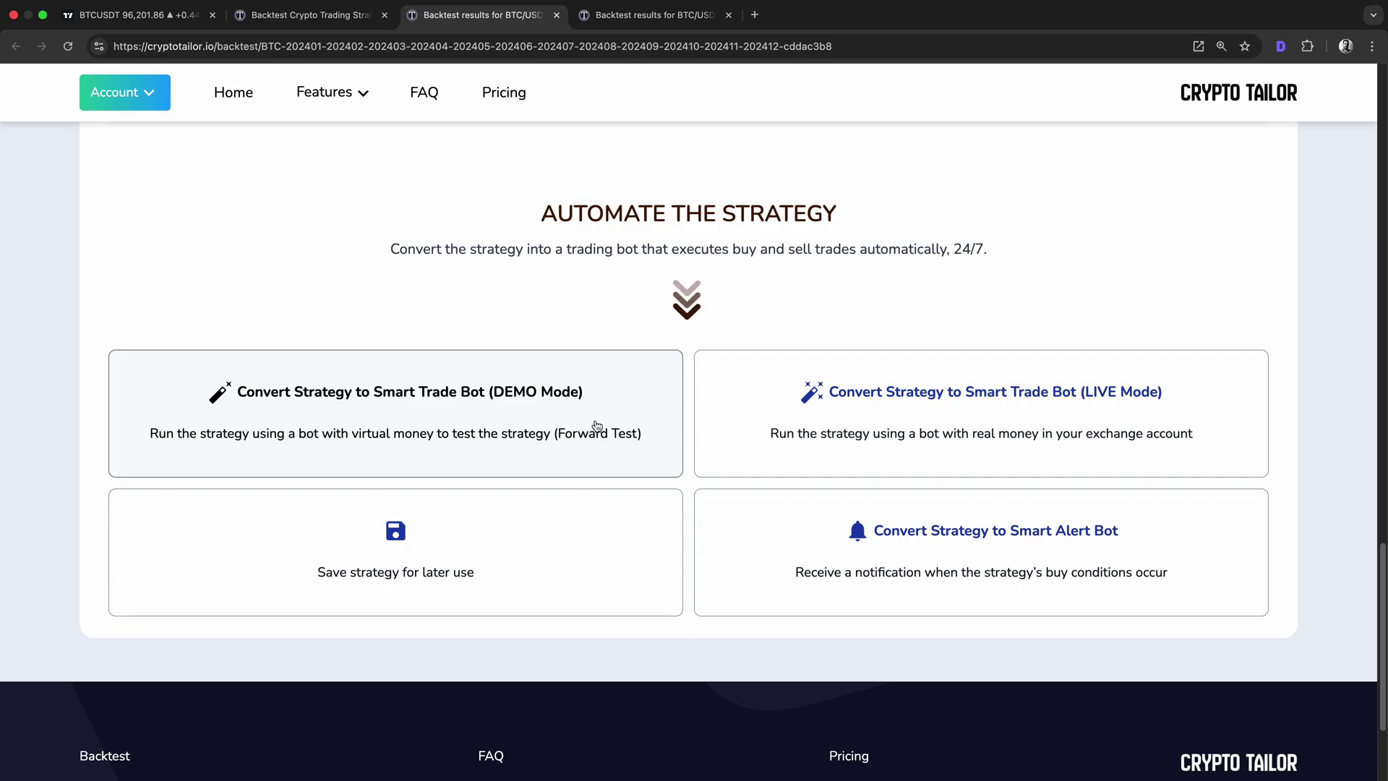
left_click(626, 401)
scroll(627, 400, "down", 2)
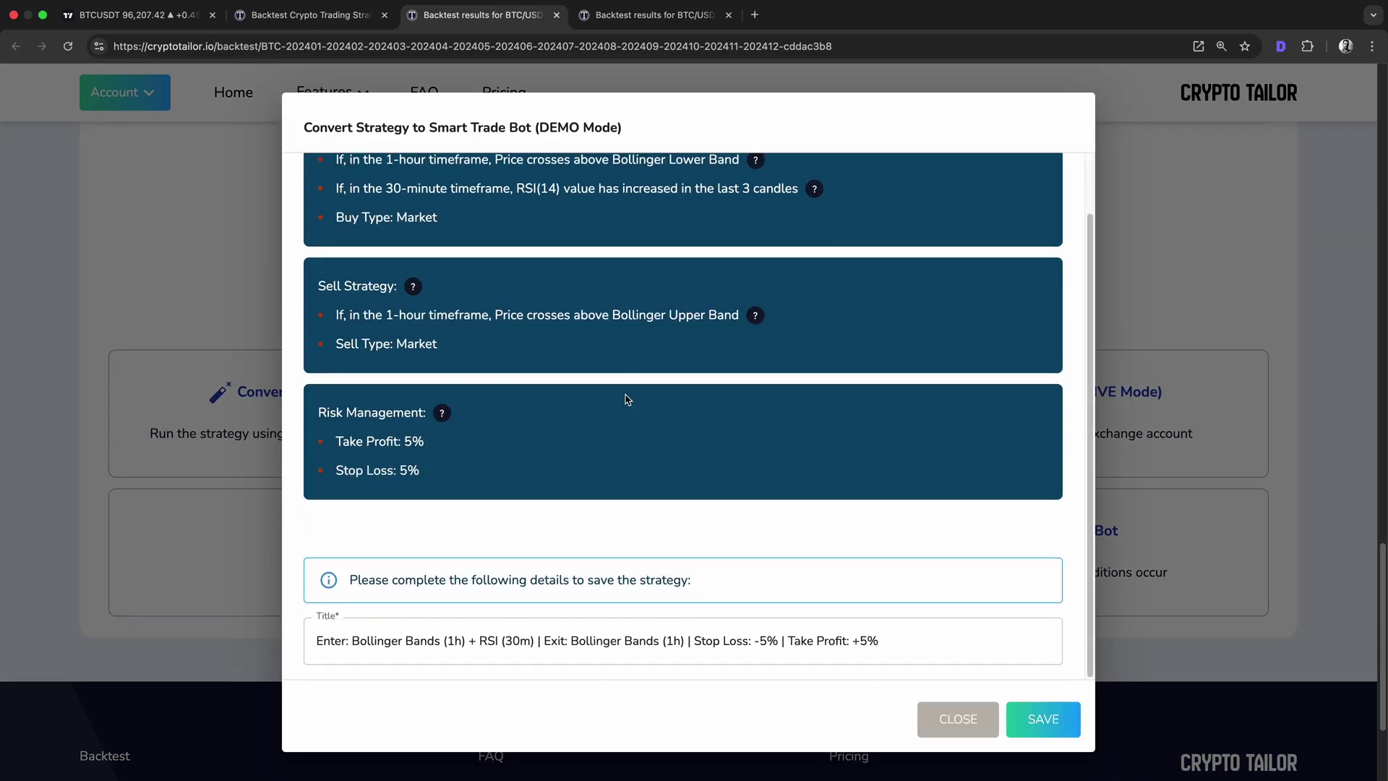
left_click_drag(315, 641, 406, 640)
left_click(1041, 719)
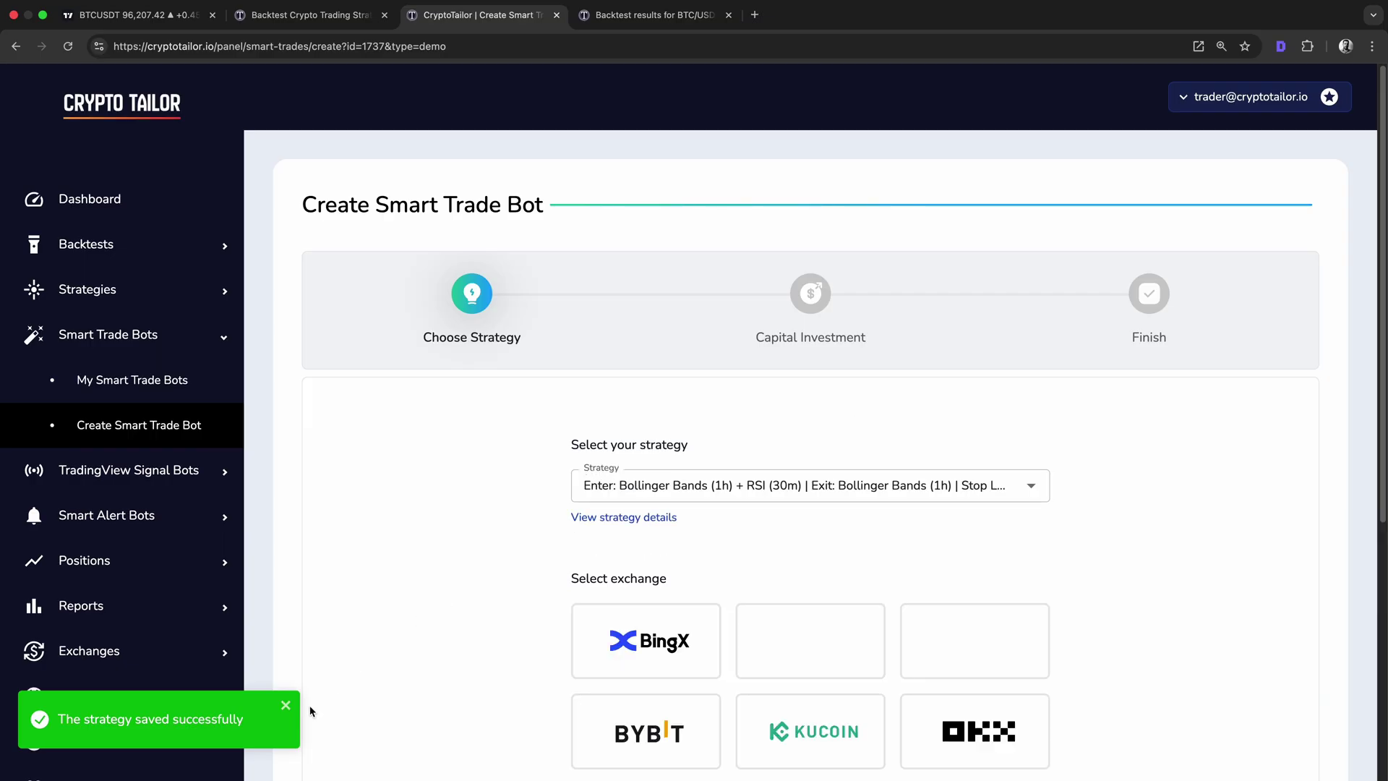
Step: Choose Binance as the exchange and BTC/USDT as the trading pair
scroll(520, 525, "down", 3)
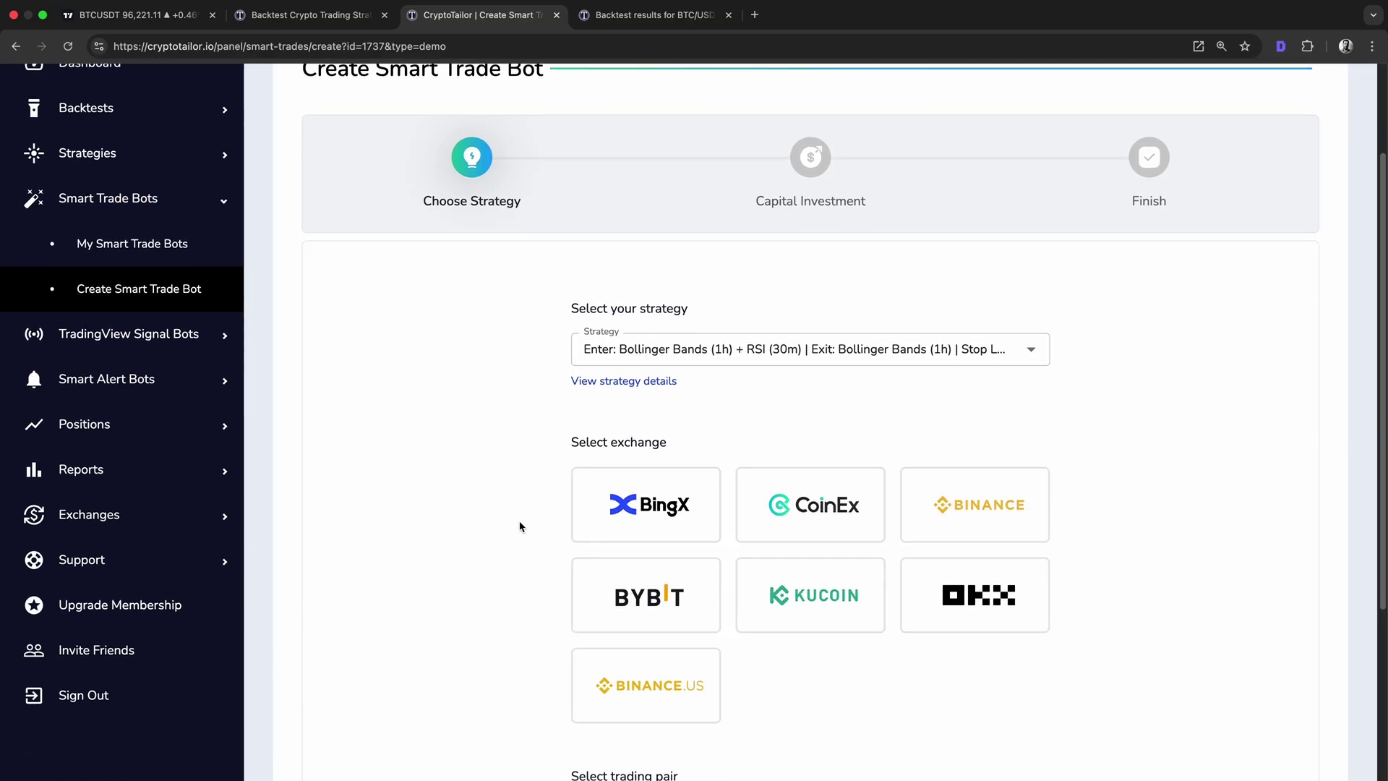
scroll(520, 525, "down", 3)
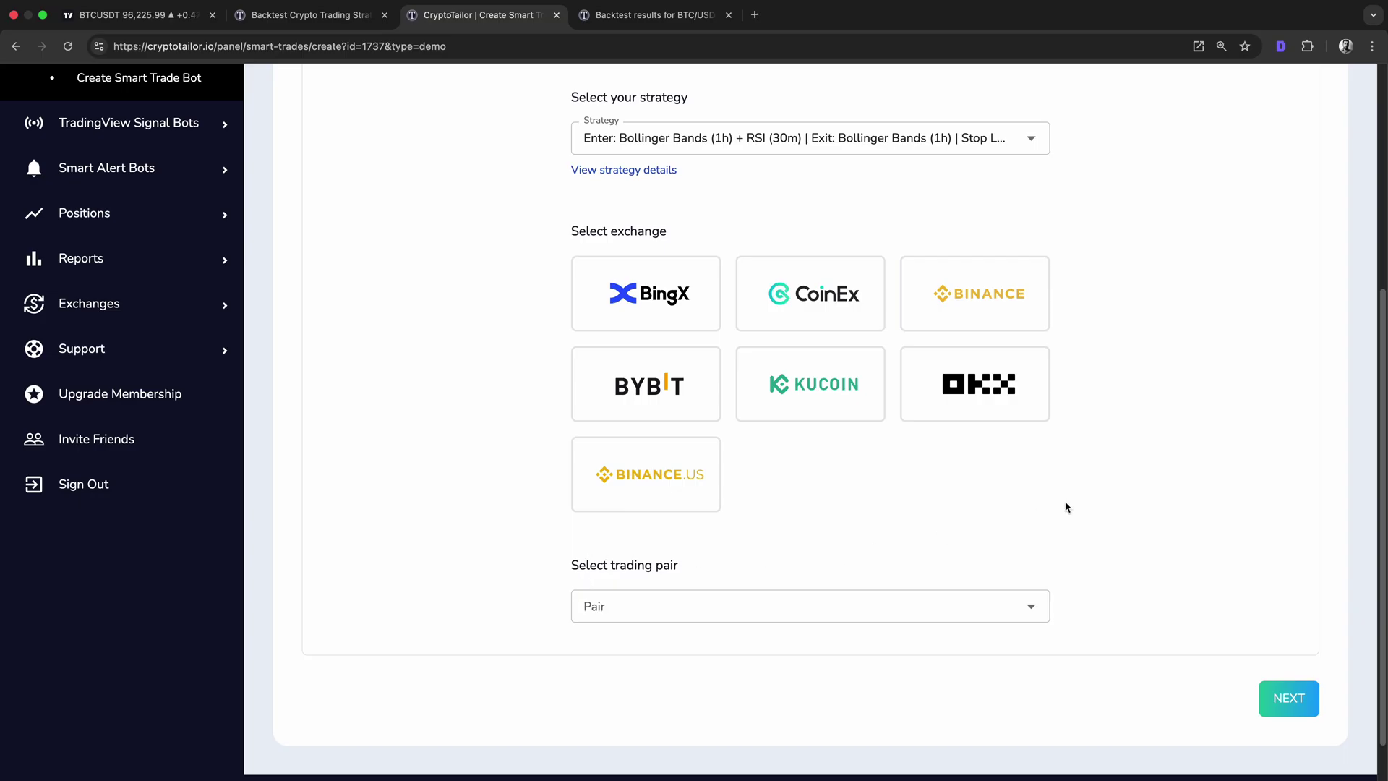
left_click(998, 299)
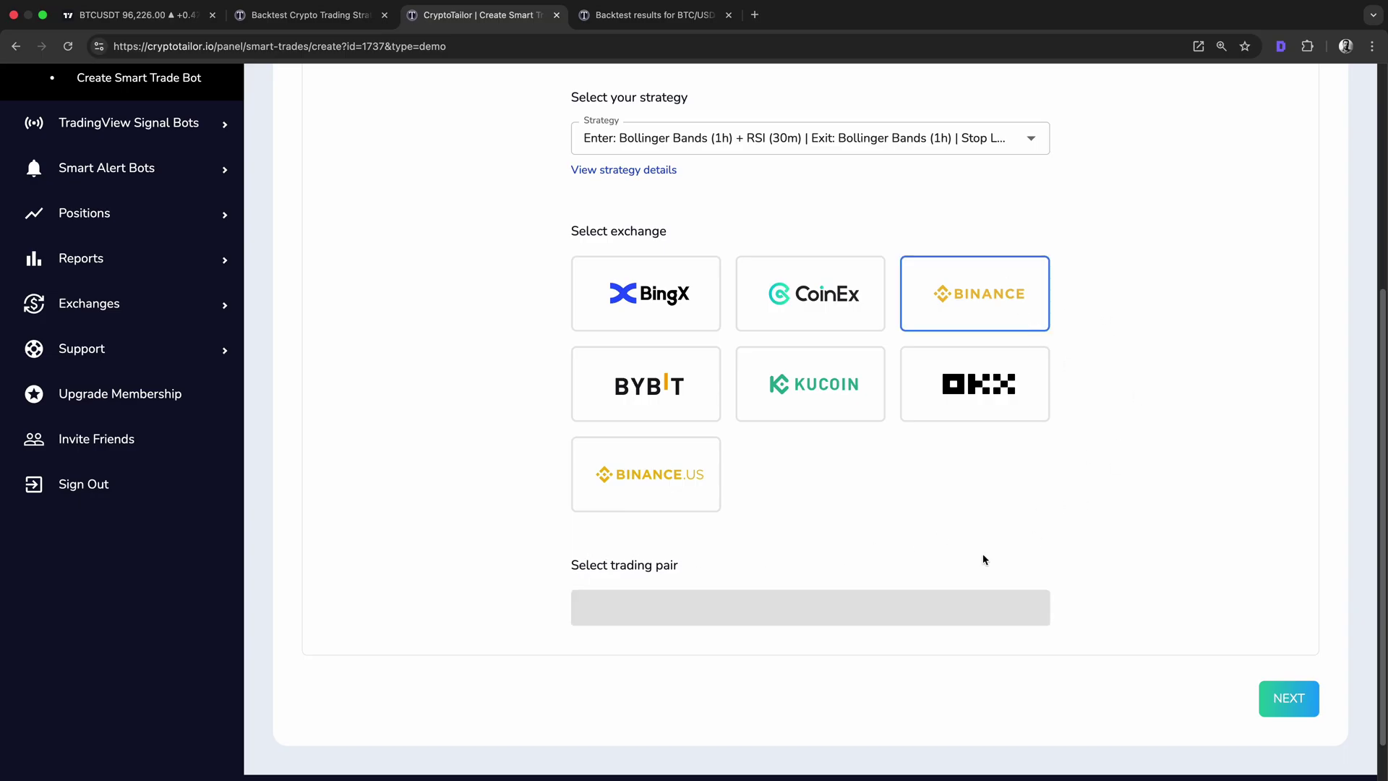
left_click(764, 608)
left_click(676, 335)
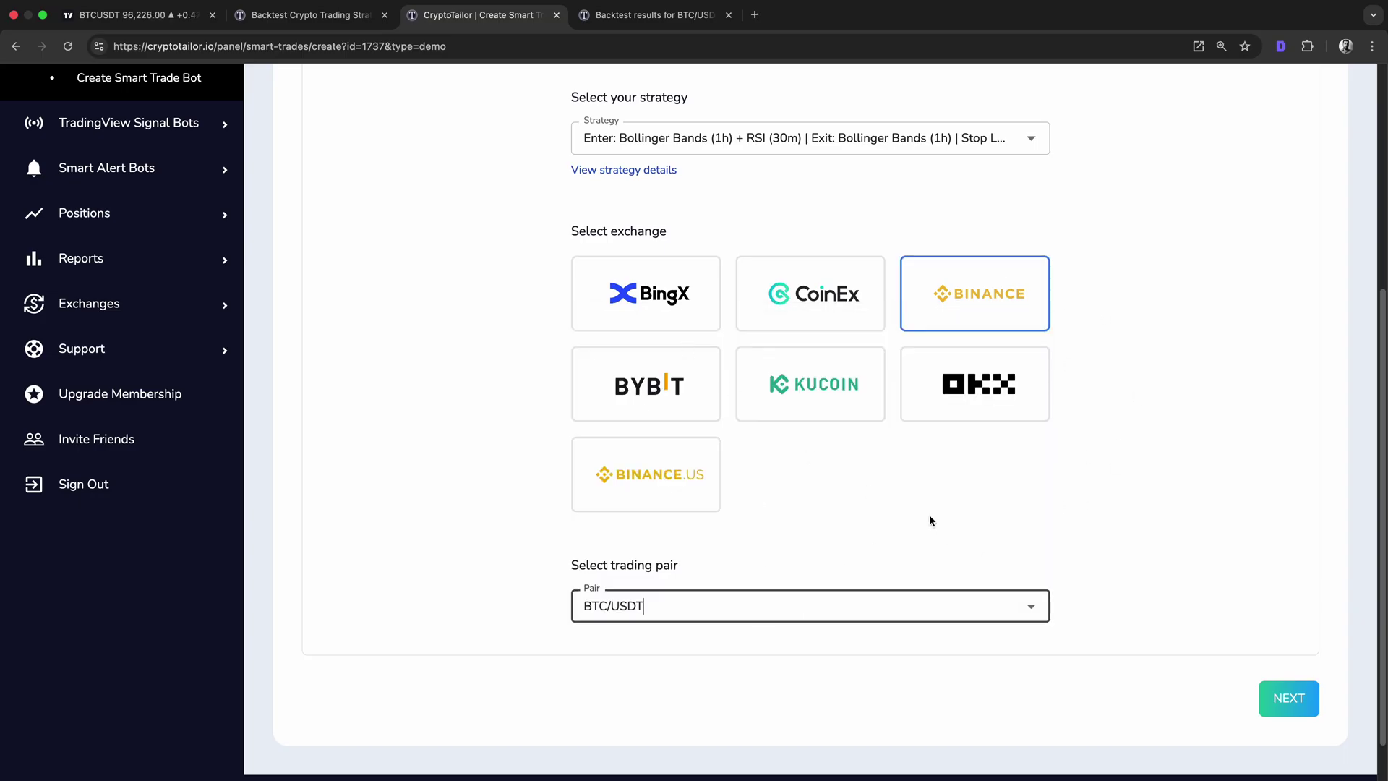
Step: Advance to the Capital Investment step and compare fixed-amount and balance-percentage sizing
scroll(933, 521, "up", 3)
scroll(979, 610, "down", 3)
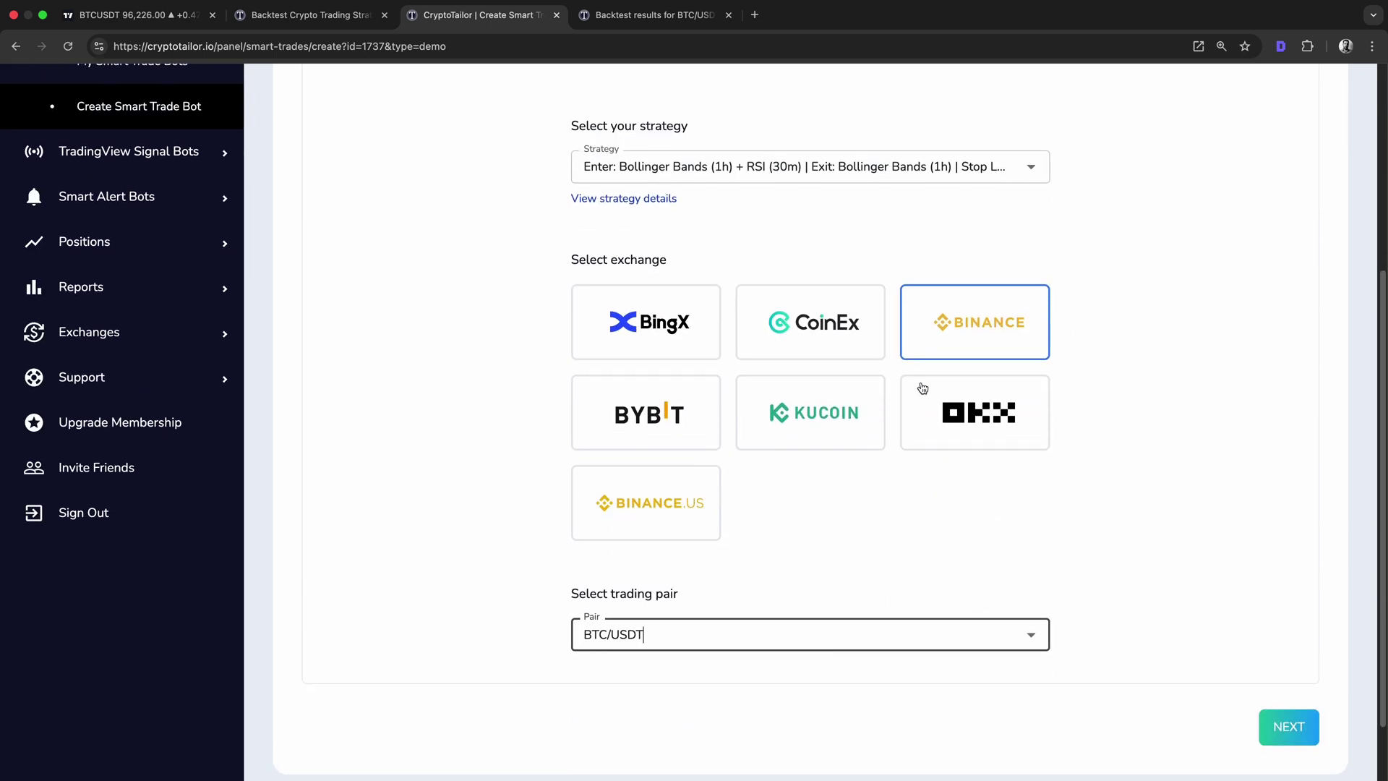
left_click(1279, 722)
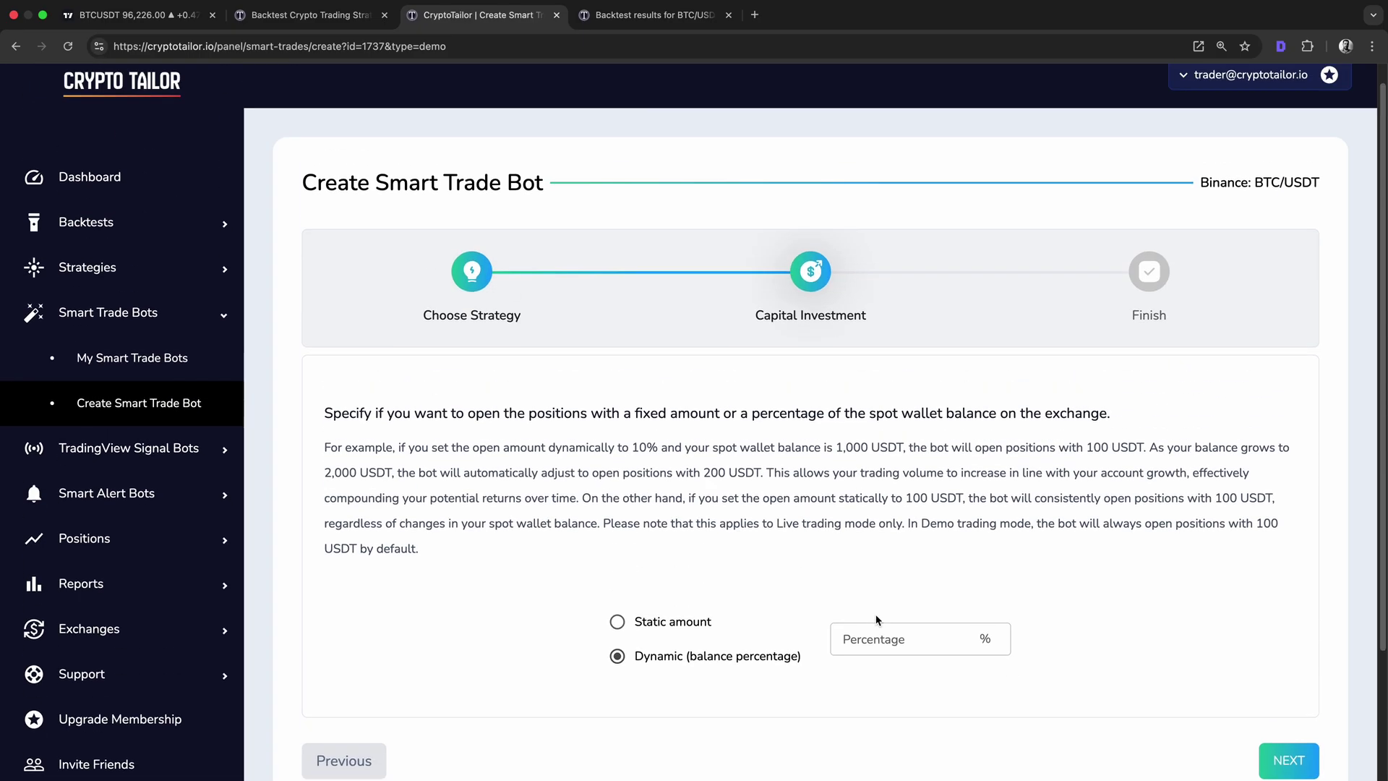
left_click_drag(780, 338, 827, 369)
left_click(827, 369)
left_click(680, 643)
left_click(666, 681)
Step: Set a static investment amount of 100 USDT per position
scroll(829, 525, "down", 1)
scroll(829, 524, "down", 1)
left_click(637, 556)
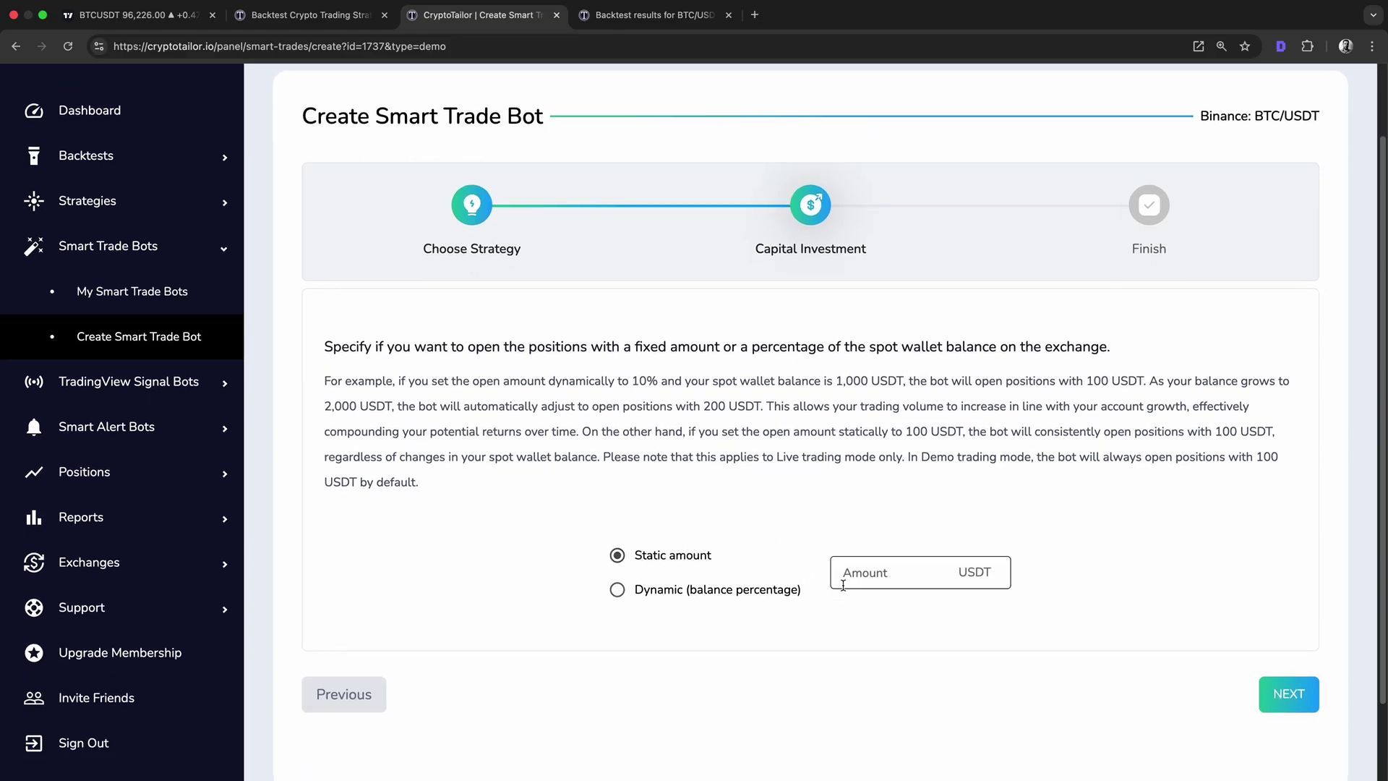
left_click(853, 579)
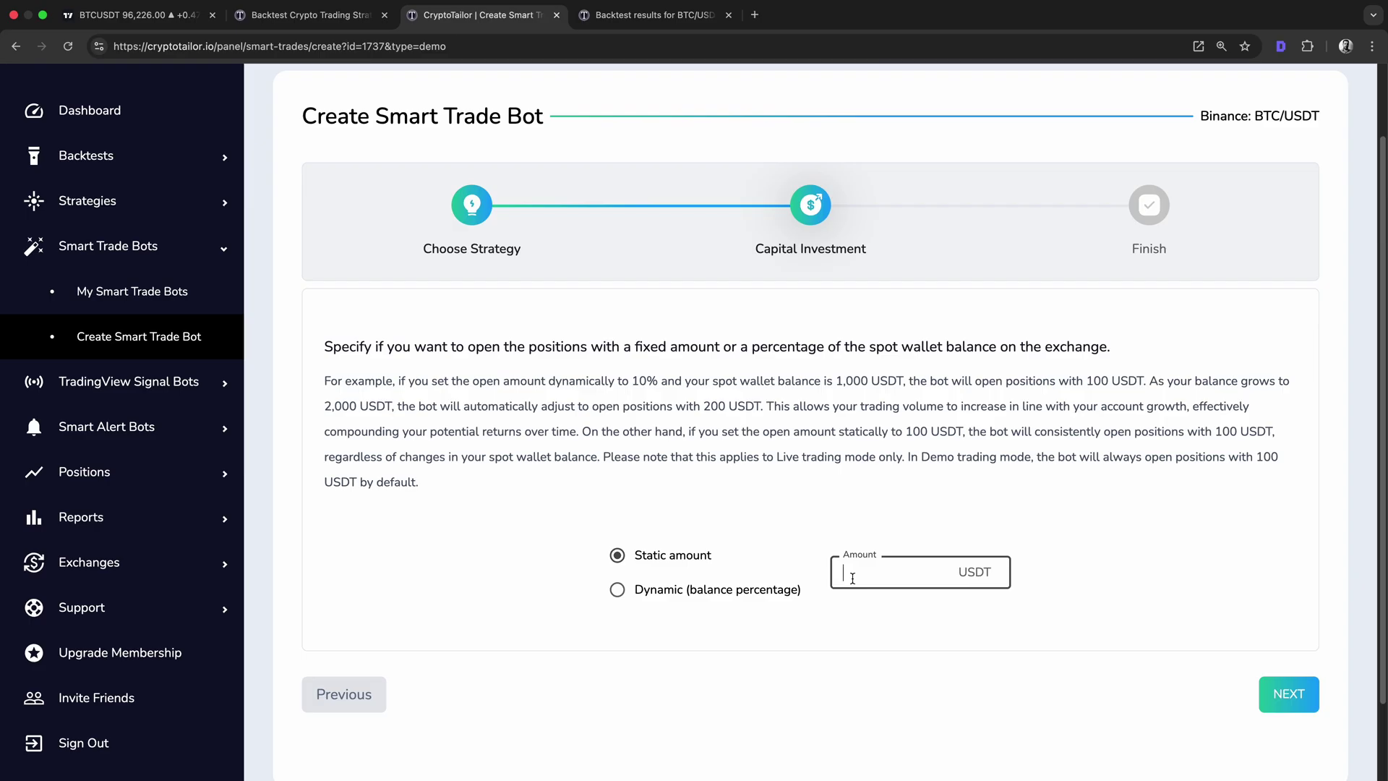
type("100")
left_click(967, 605)
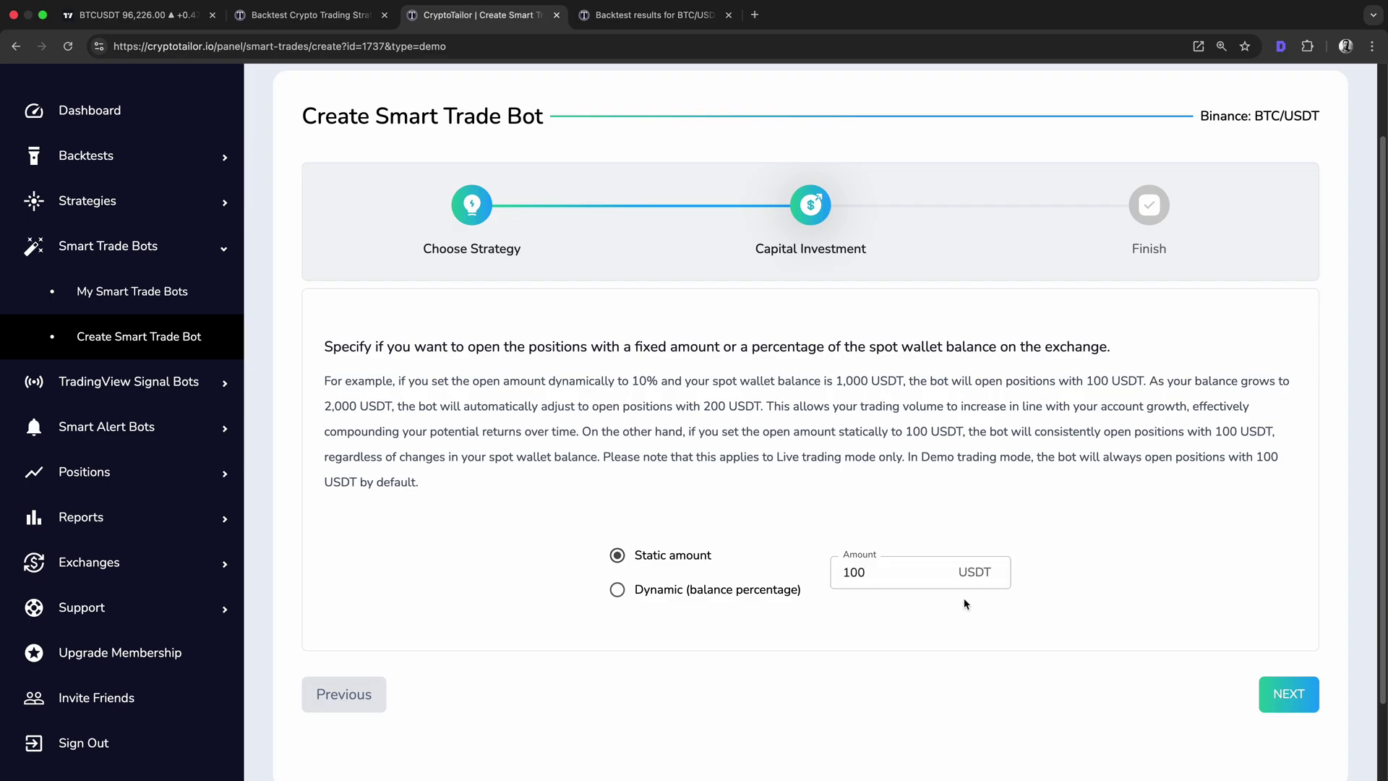
Step: Try a 10% balance percentage, then return to the static 100 USDT amount
left_click(652, 597)
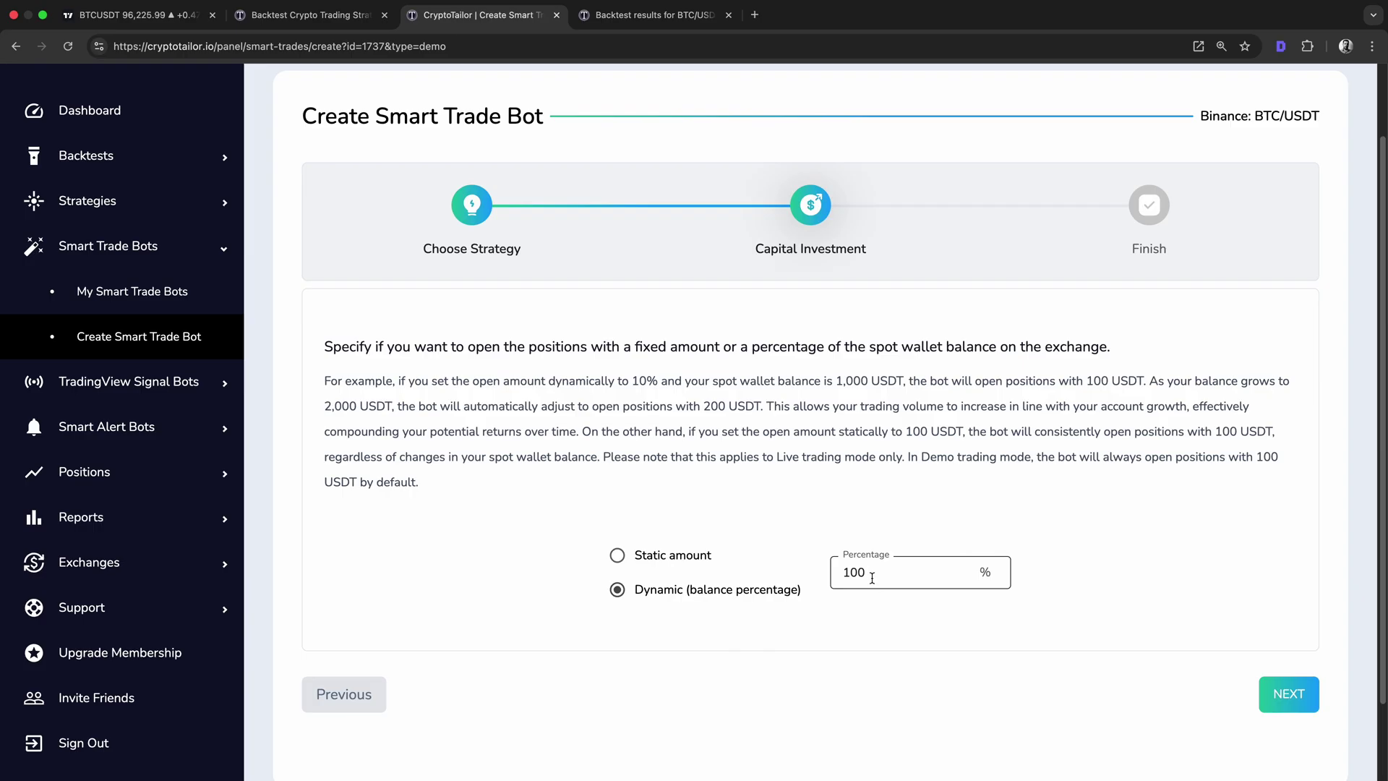
left_click(873, 573)
key("BackSpace")
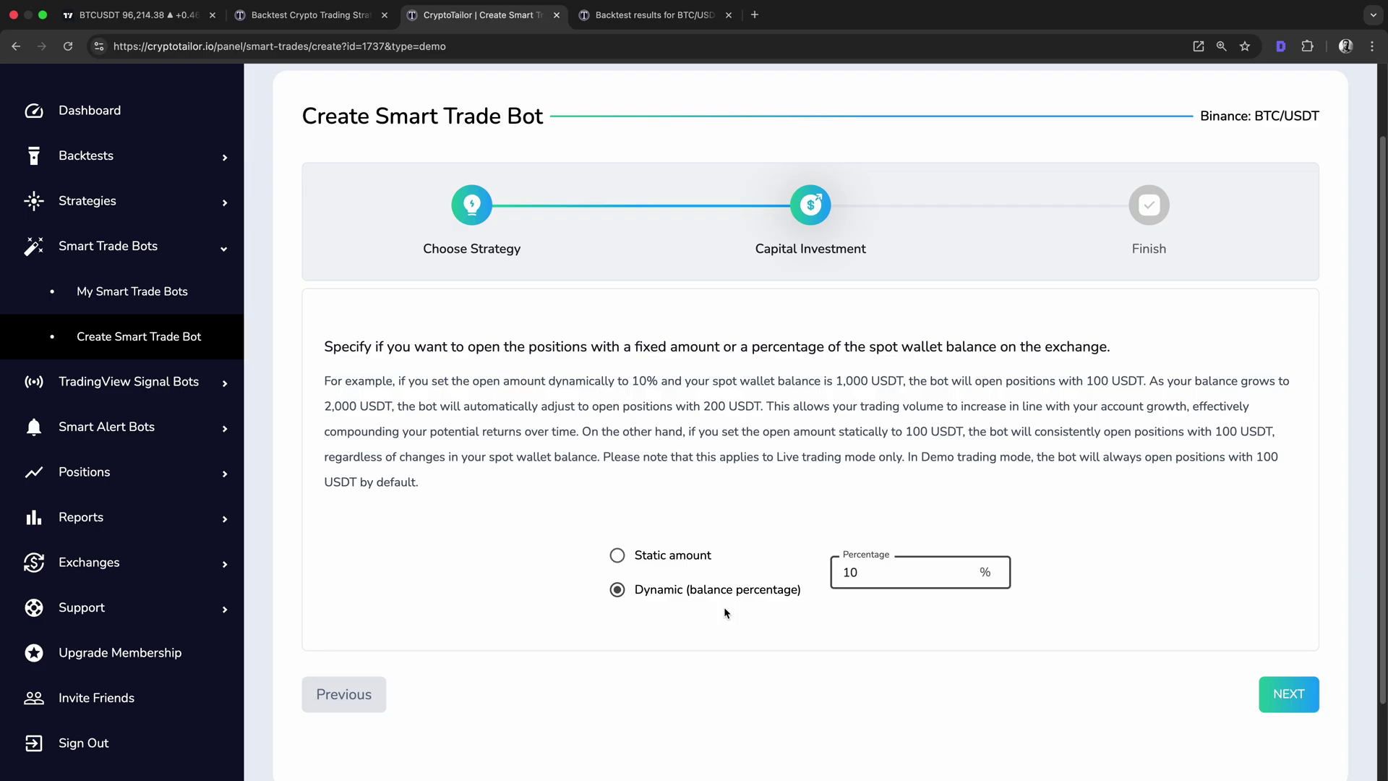
left_click(688, 561)
left_click(885, 572)
type("00")
left_click(895, 613)
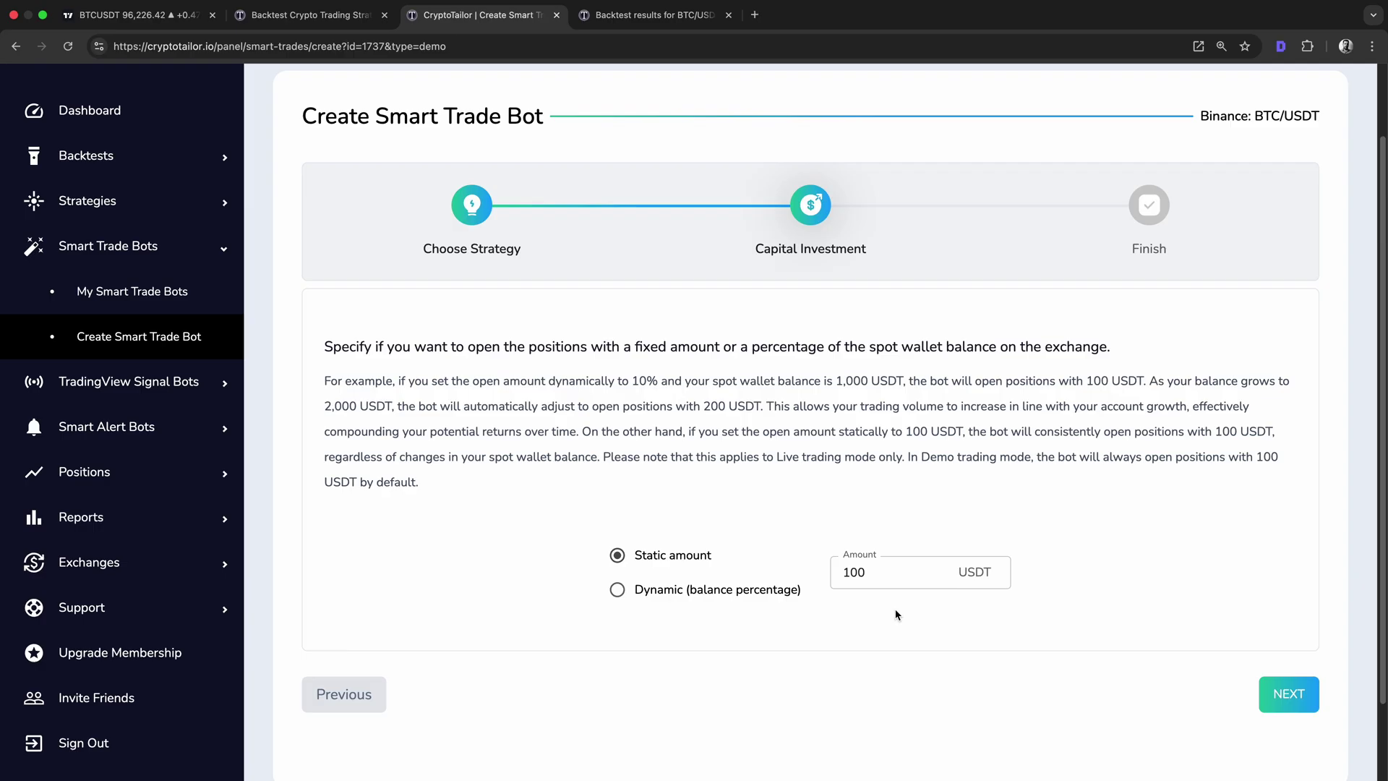
Step: Reach the Finish step and keep DEMO as the bot's trading type
left_click(1264, 700)
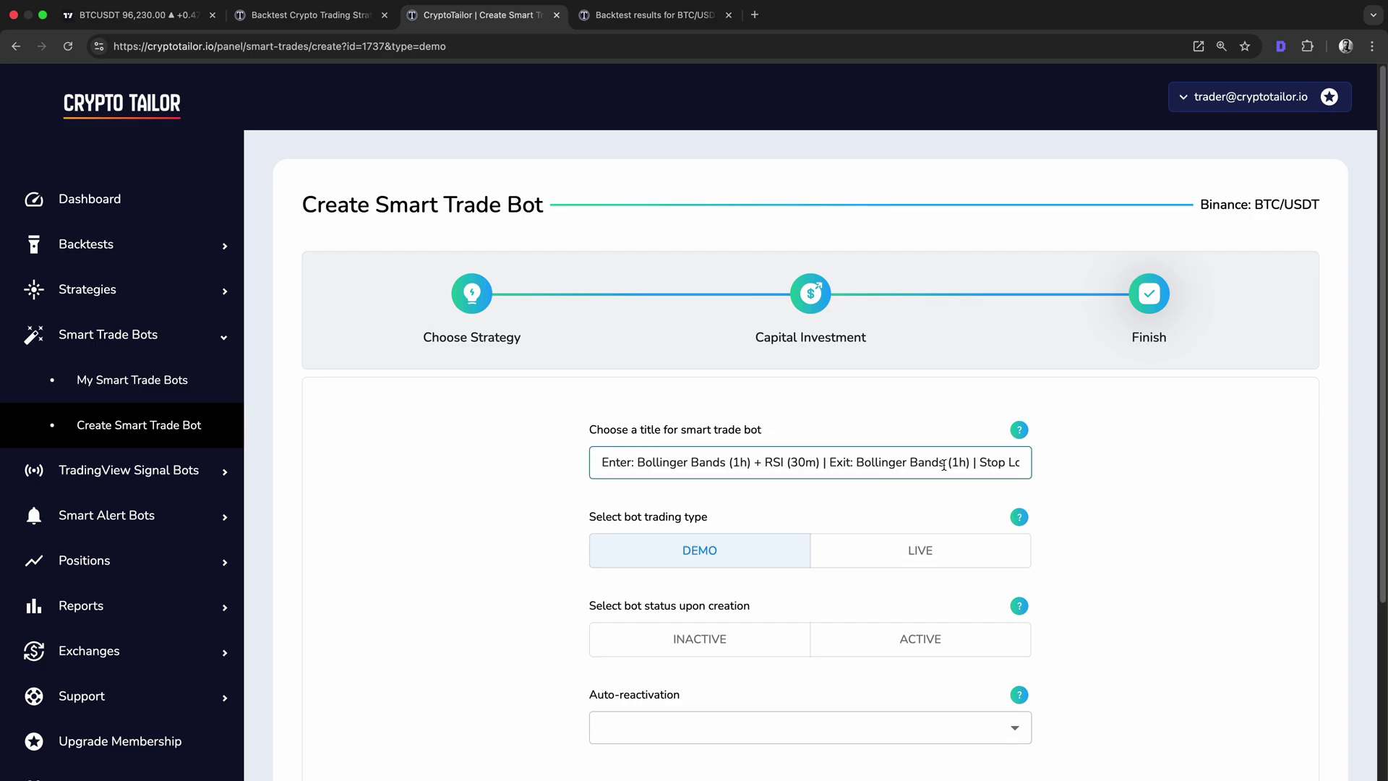
left_click_drag(944, 463, 601, 461)
left_click(719, 553)
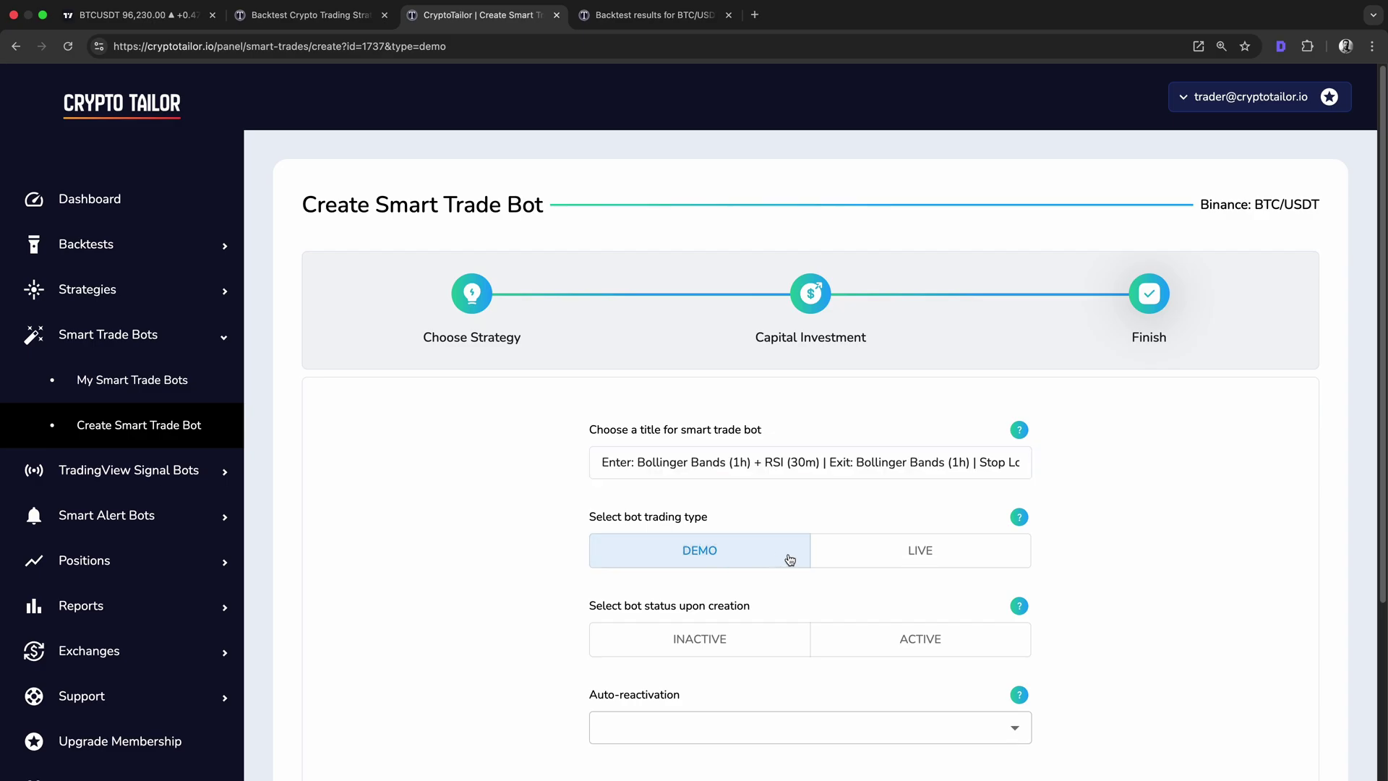
left_click(885, 553)
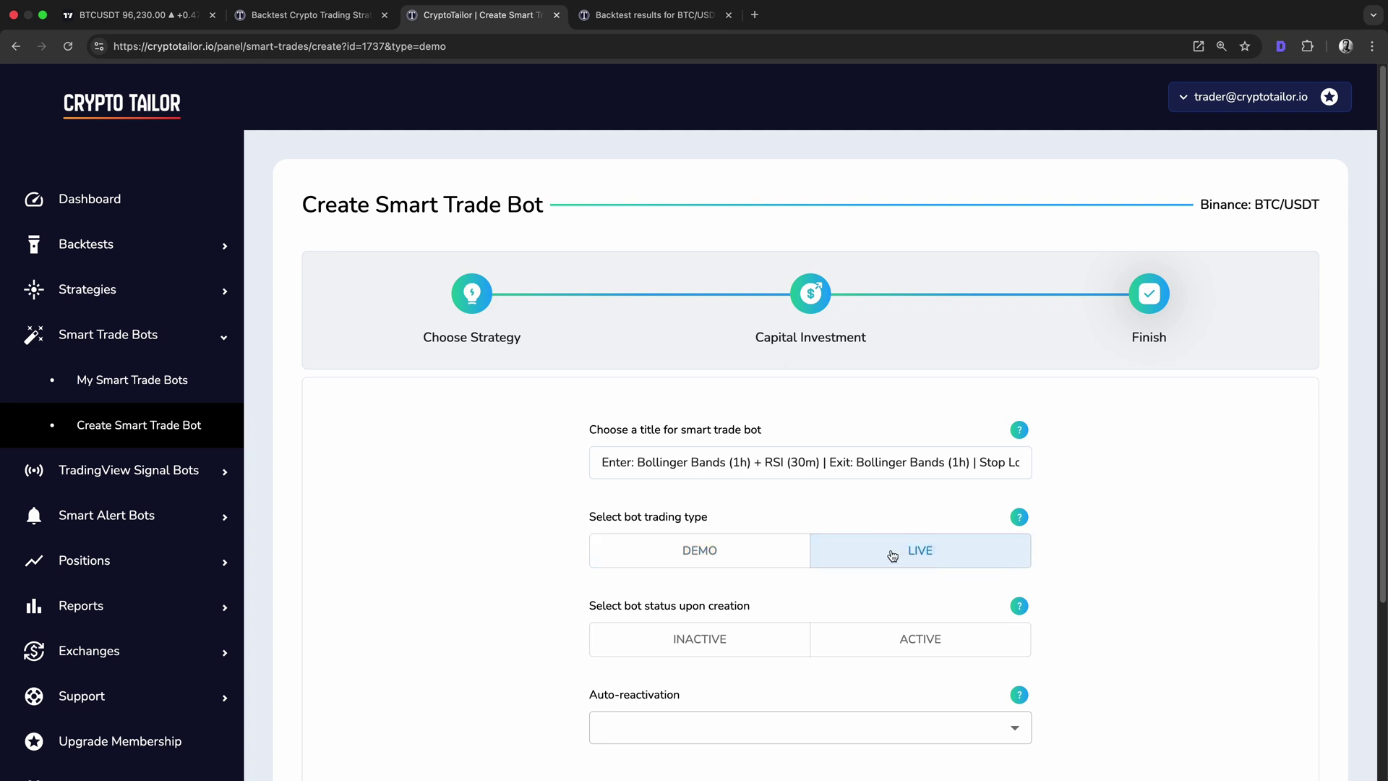
mouse_move(1021, 522)
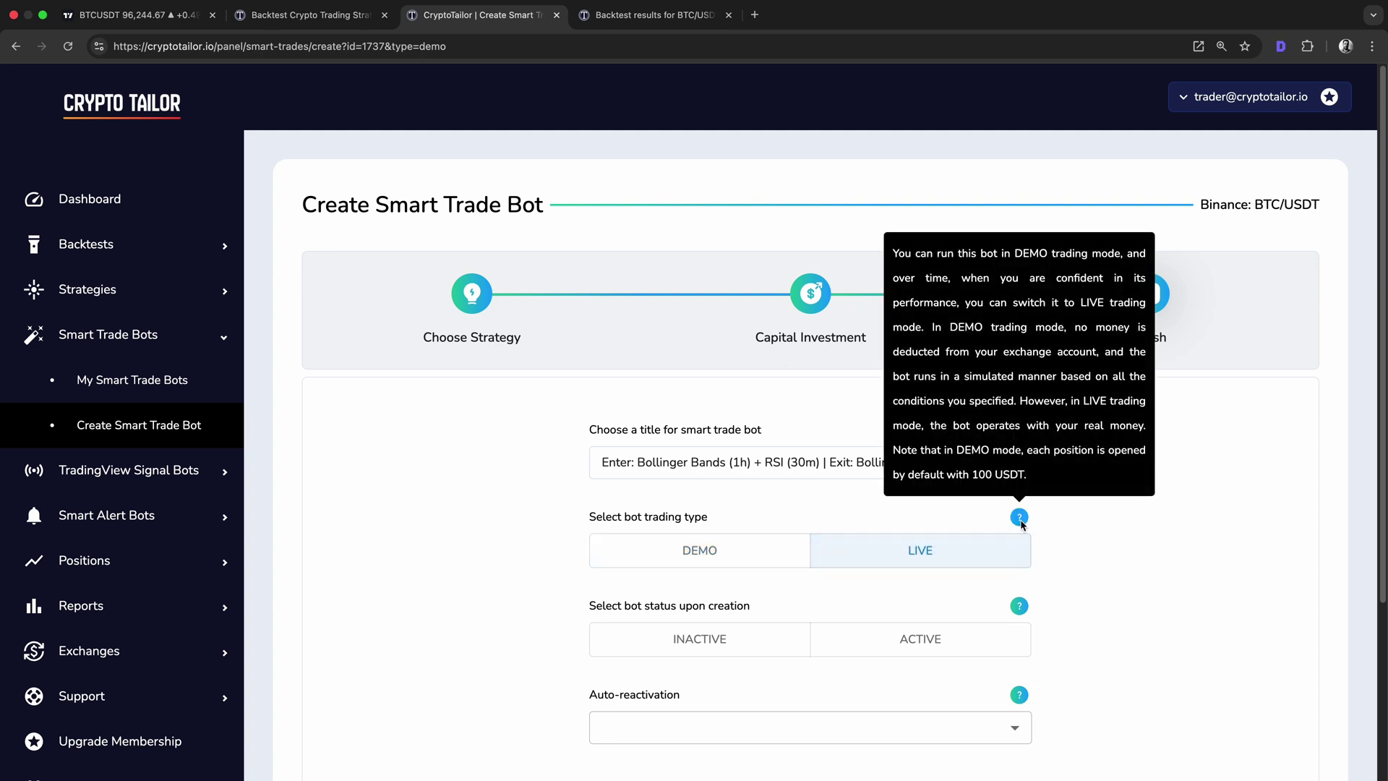
left_click(739, 555)
Step: Set the bot status to ACTIVE upon creation
scroll(795, 583, "down", 2)
scroll(796, 583, "down", 4)
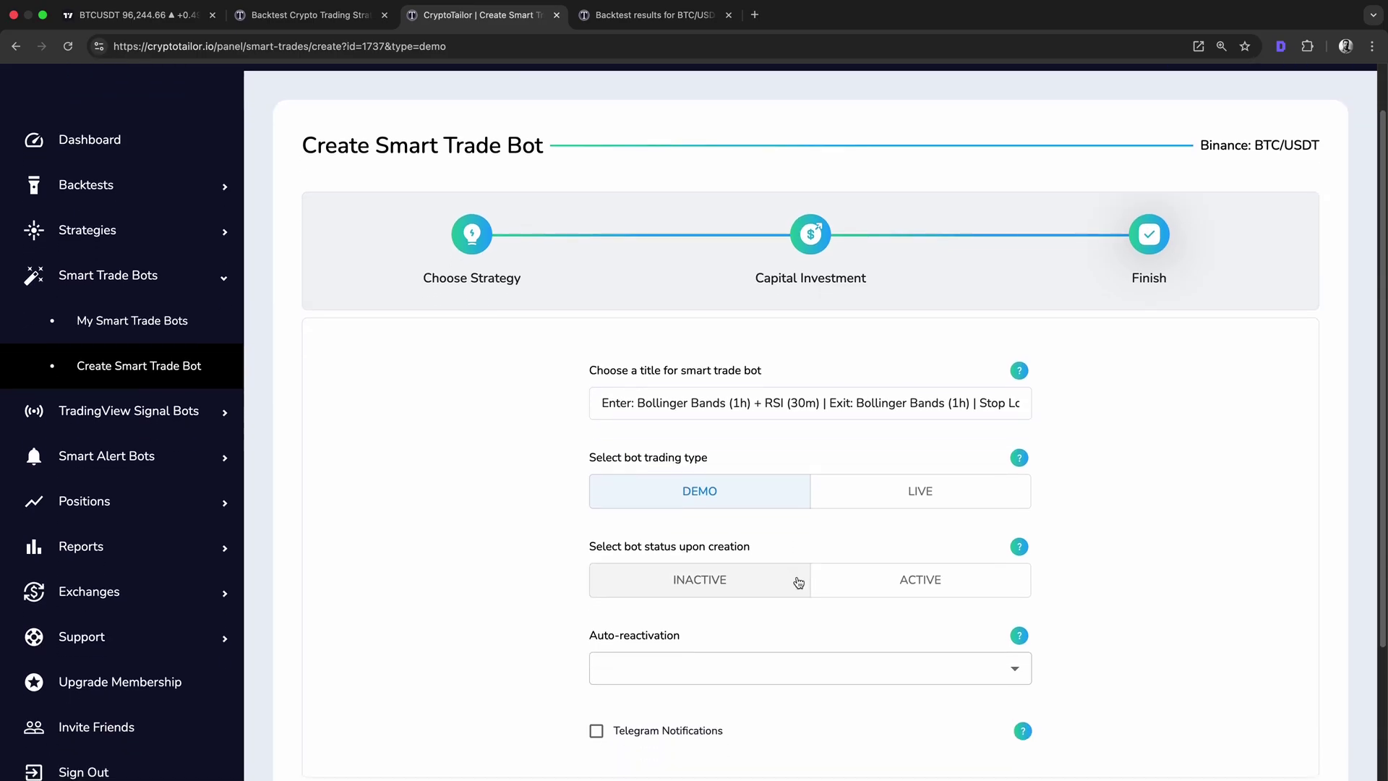
left_click(912, 492)
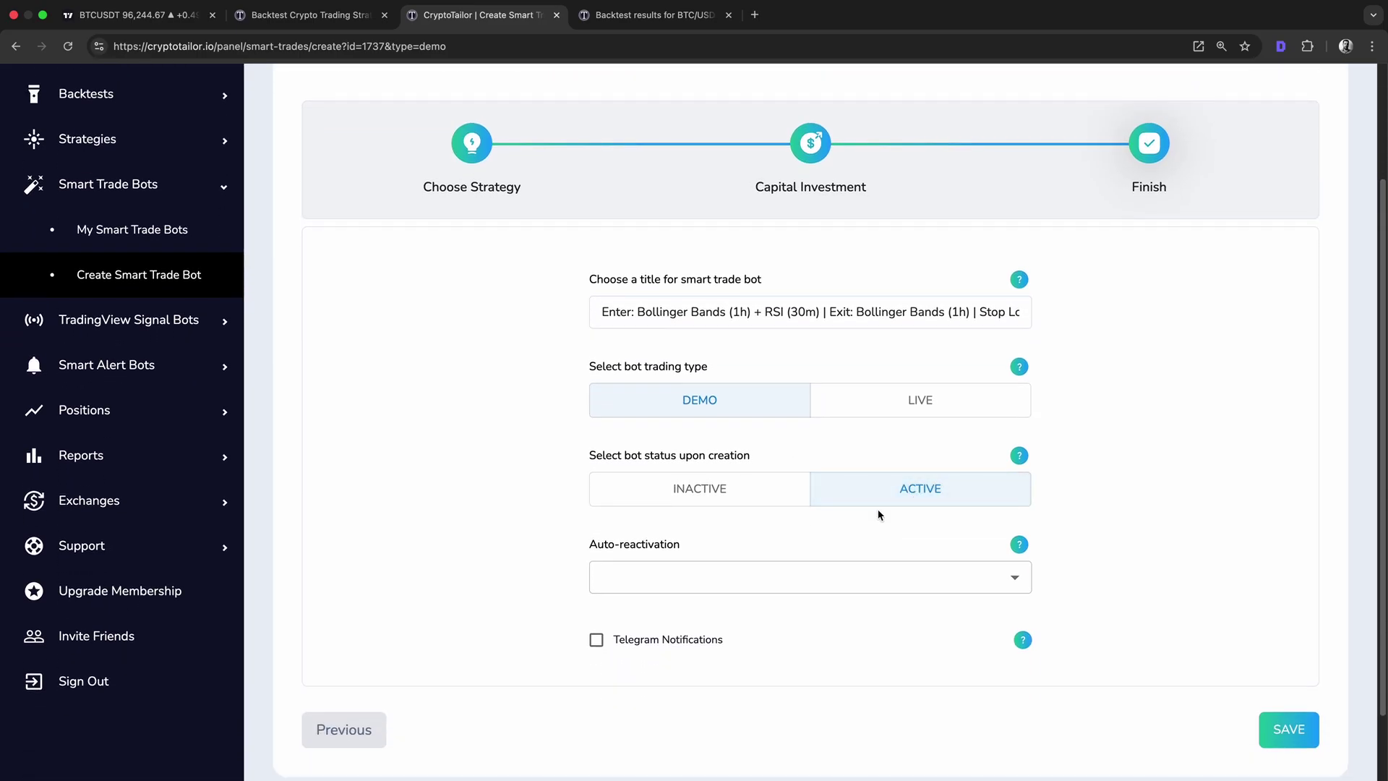
scroll(869, 519, "down", 1)
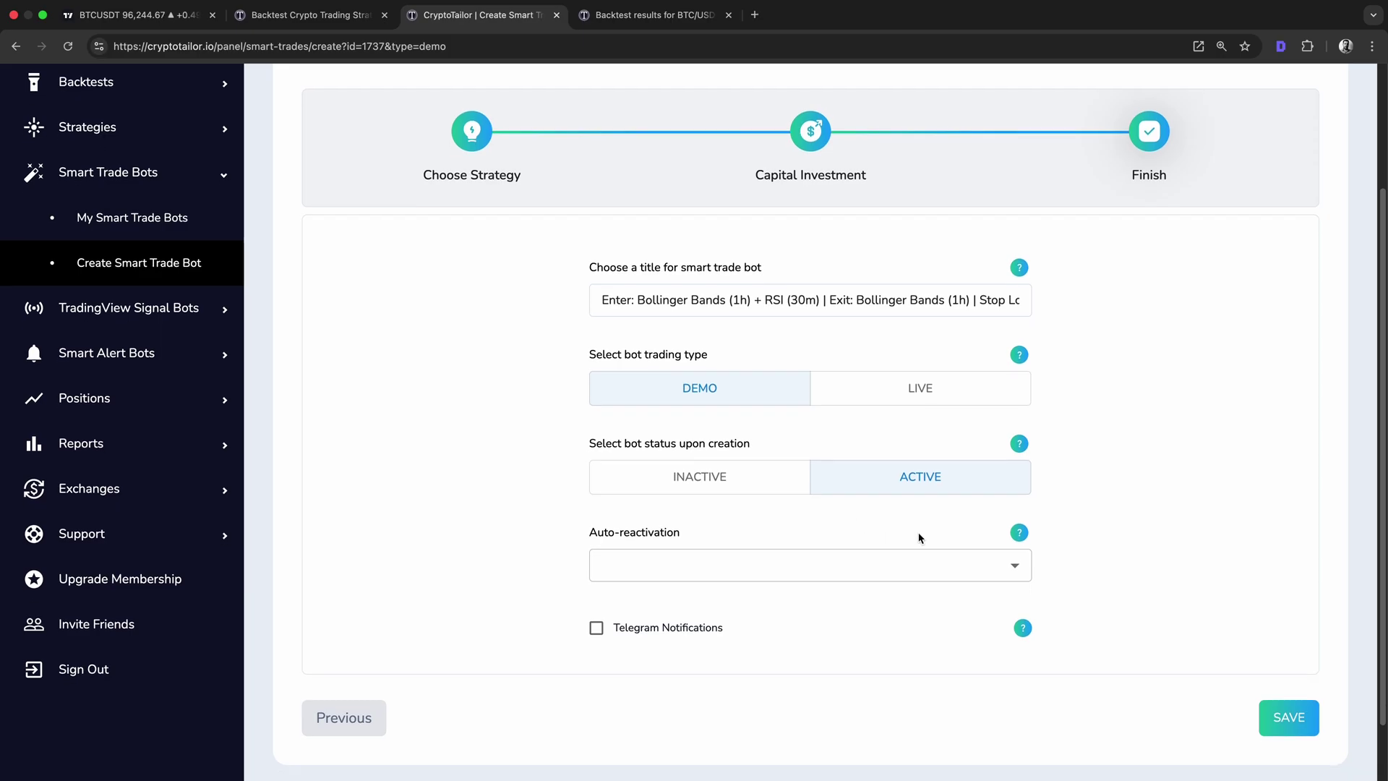
mouse_move(1019, 534)
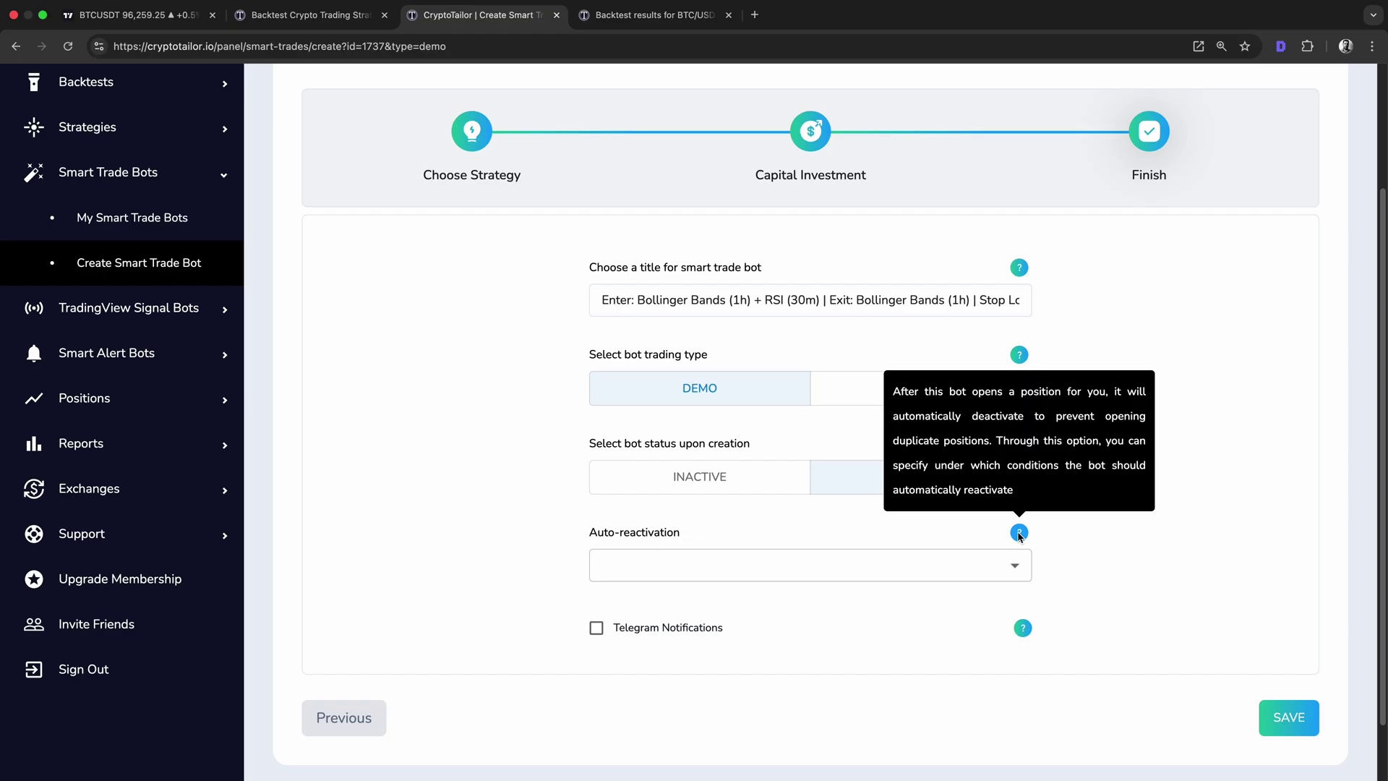
Step: Set auto-reactivation to 'closed as won or lost' and enable Telegram Notifications
left_click(778, 557)
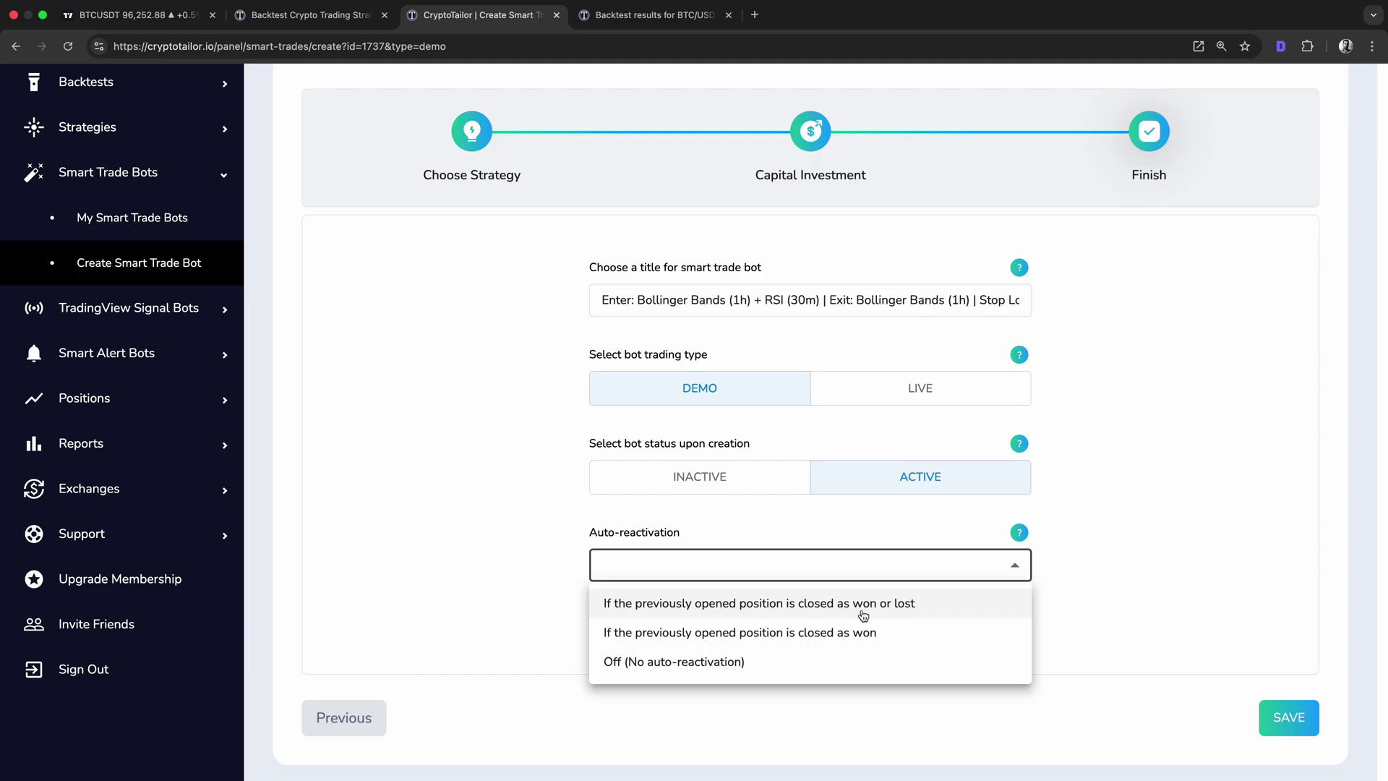
left_click(928, 606)
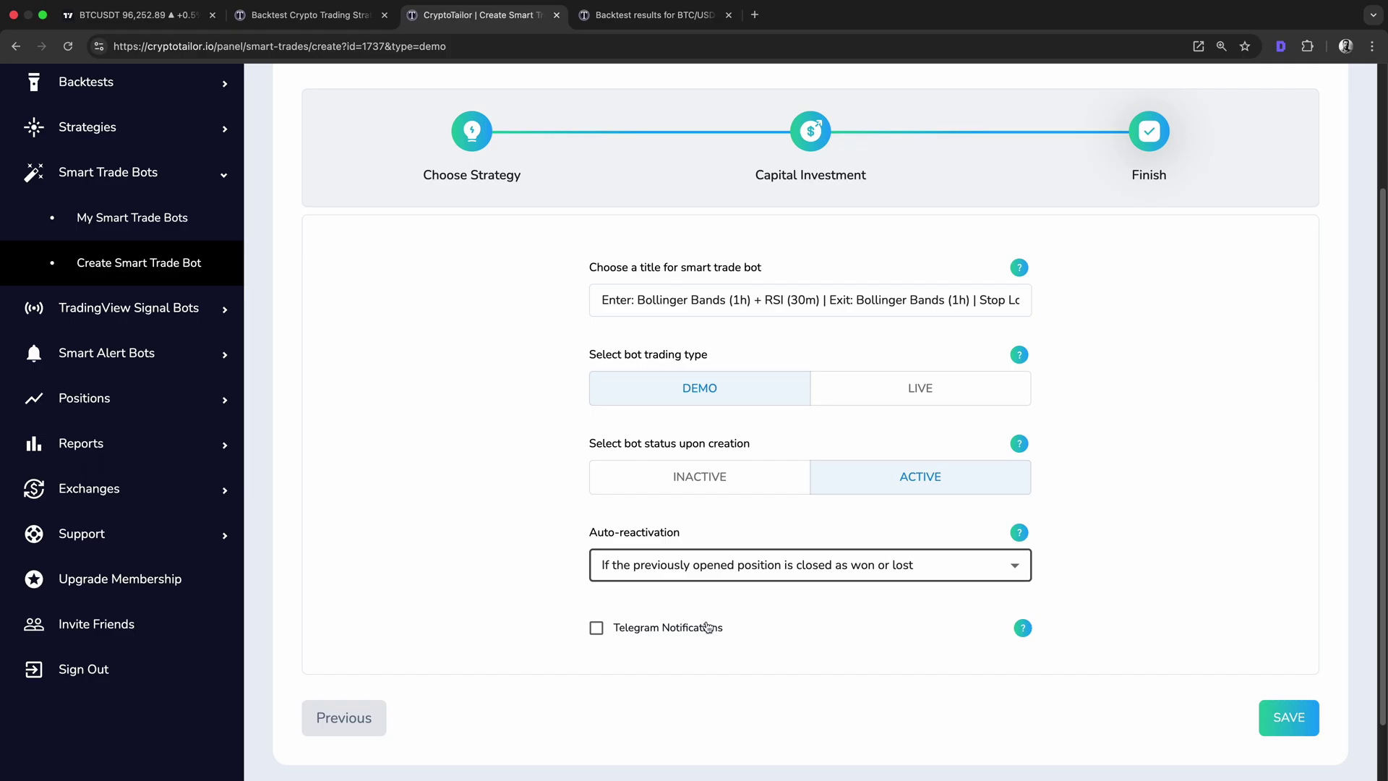
left_click(655, 630)
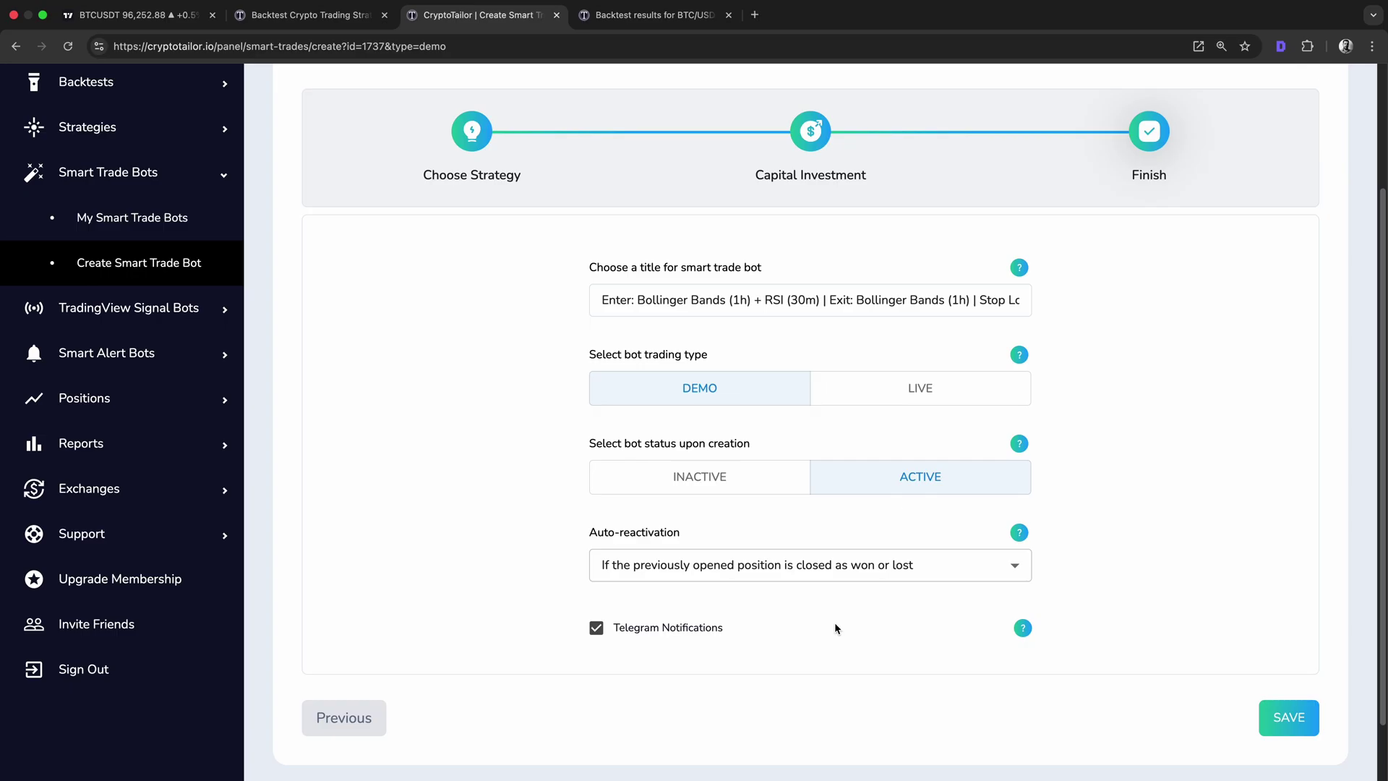
mouse_move(1021, 629)
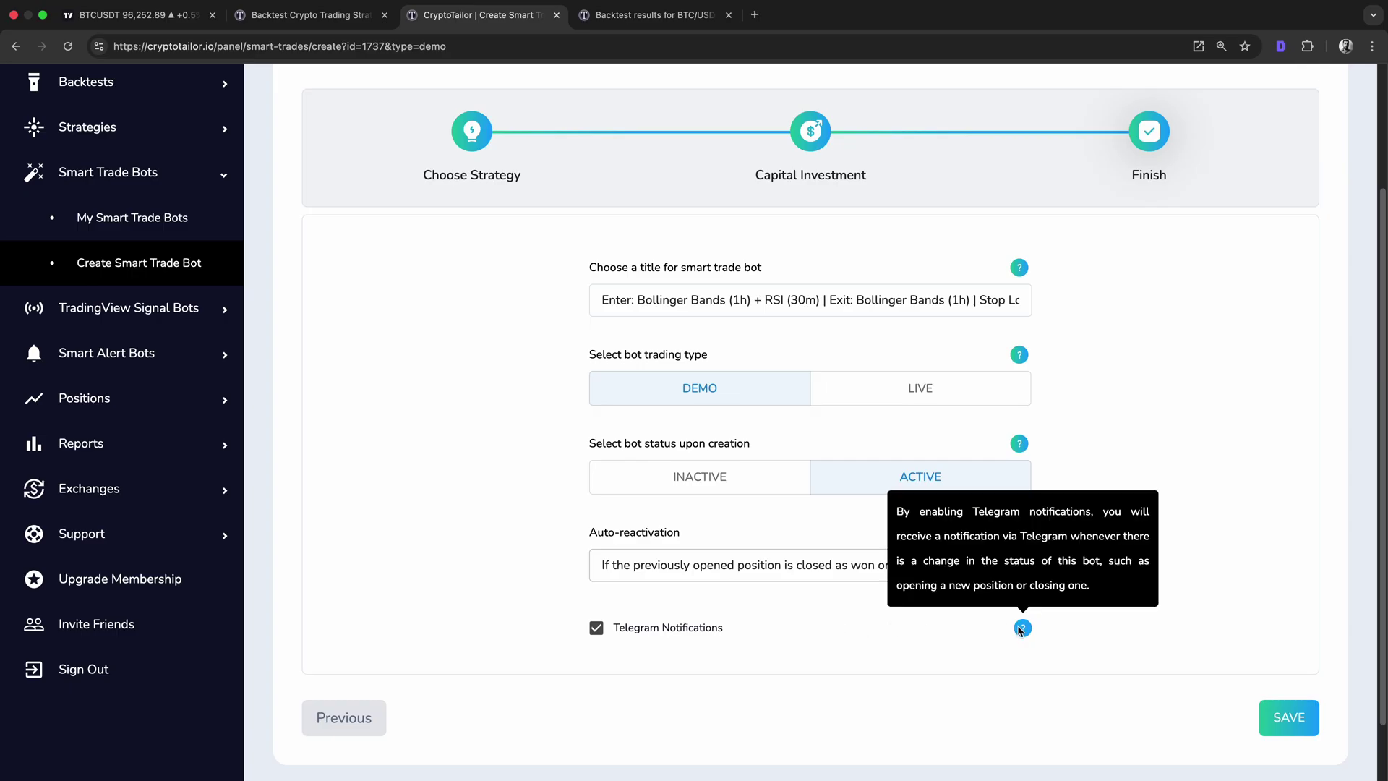
scroll(1121, 415, "up", 3)
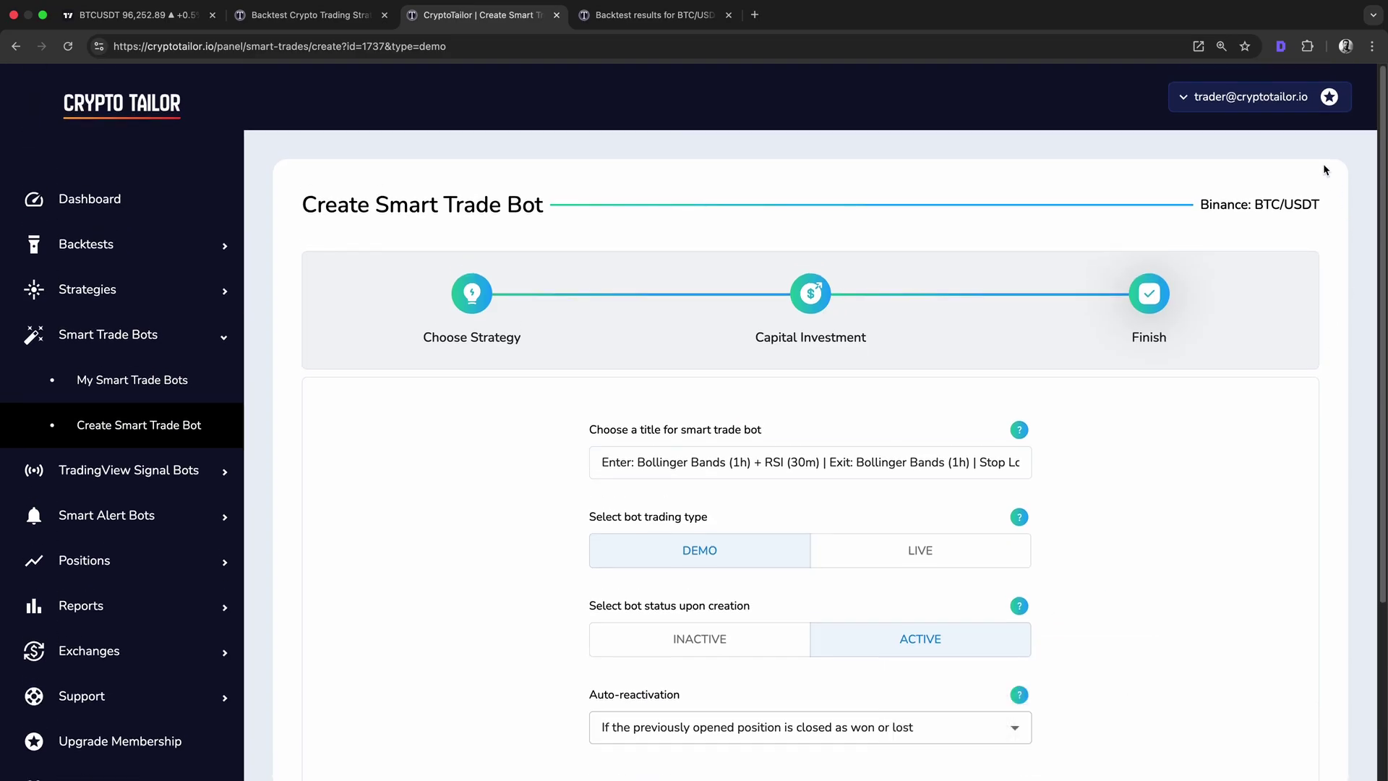
left_click(1287, 101)
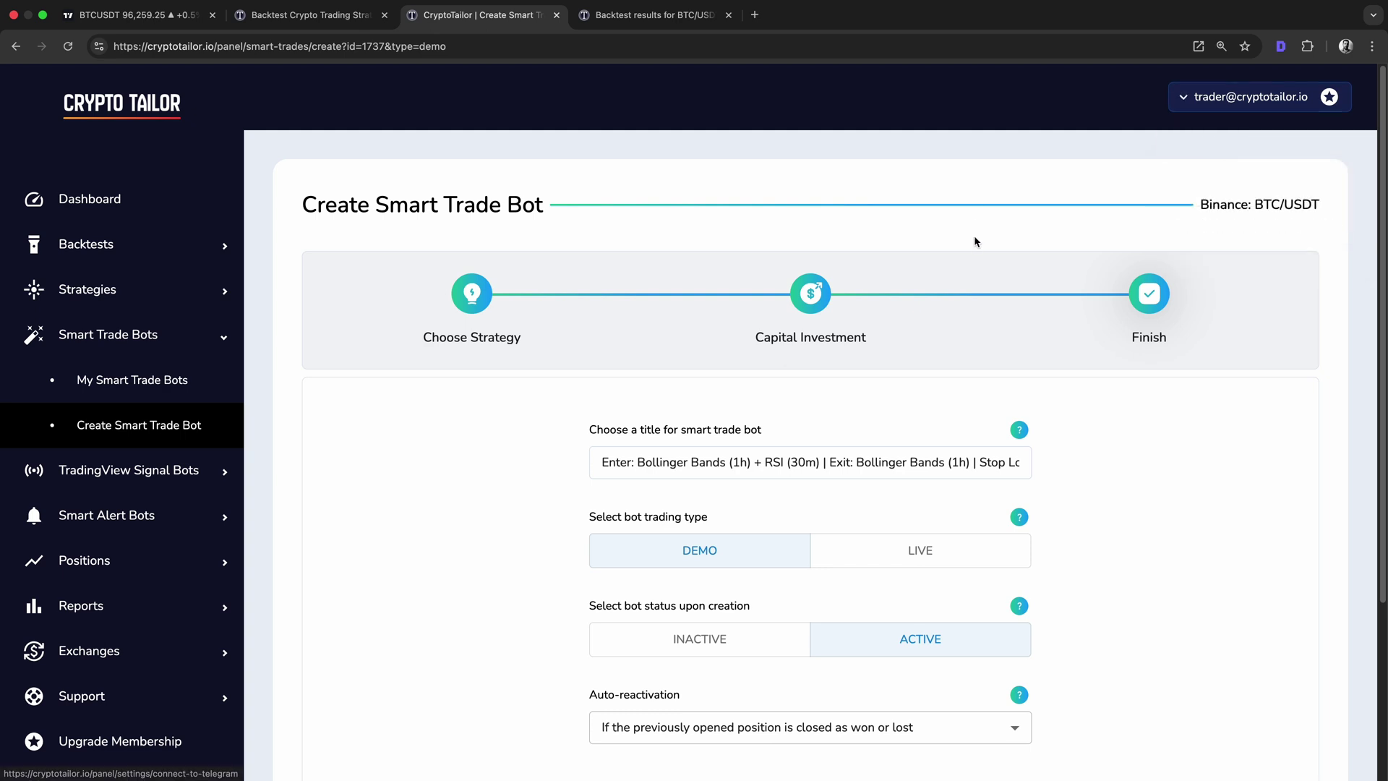
scroll(939, 289, "down", 4)
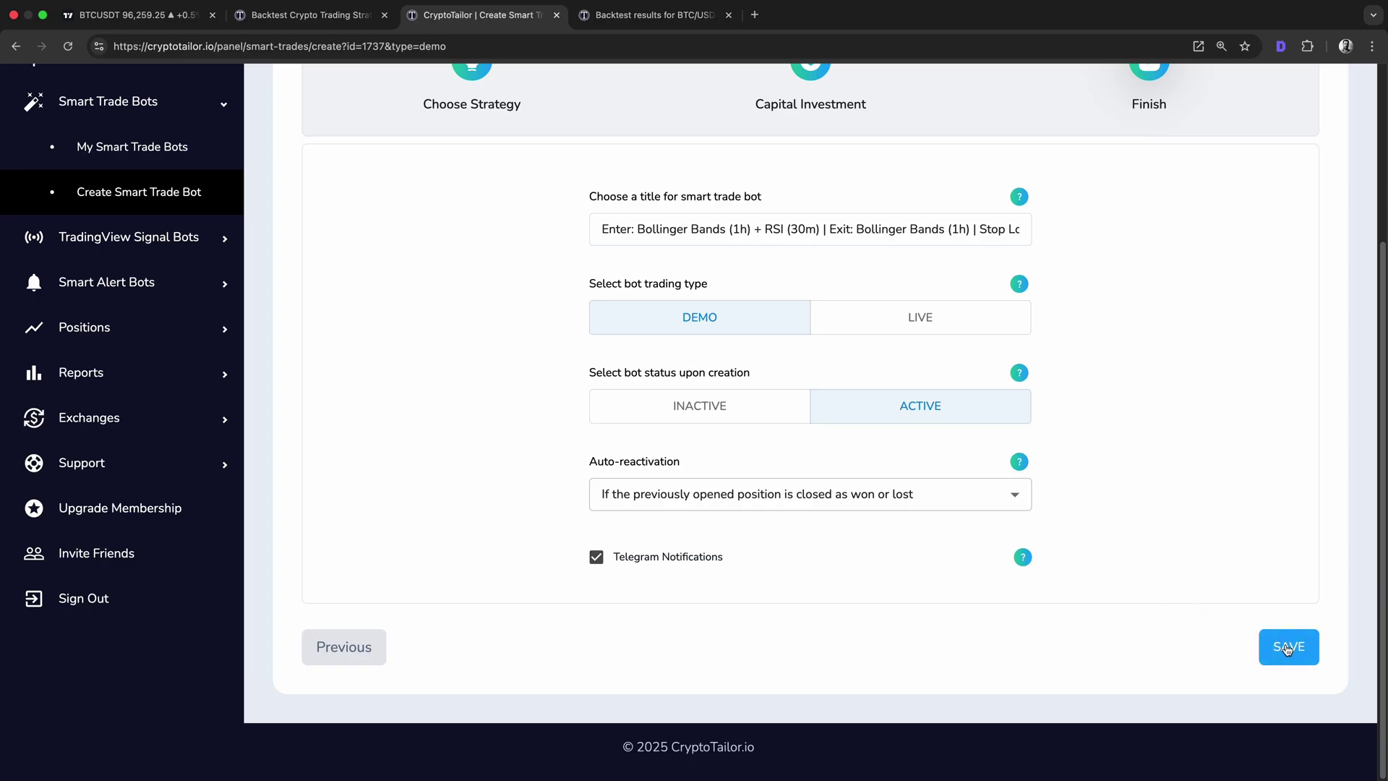
Step: Save the Bollinger Bands + RSI bot and review its Bollinger Lower band entry condition
left_click(1286, 648)
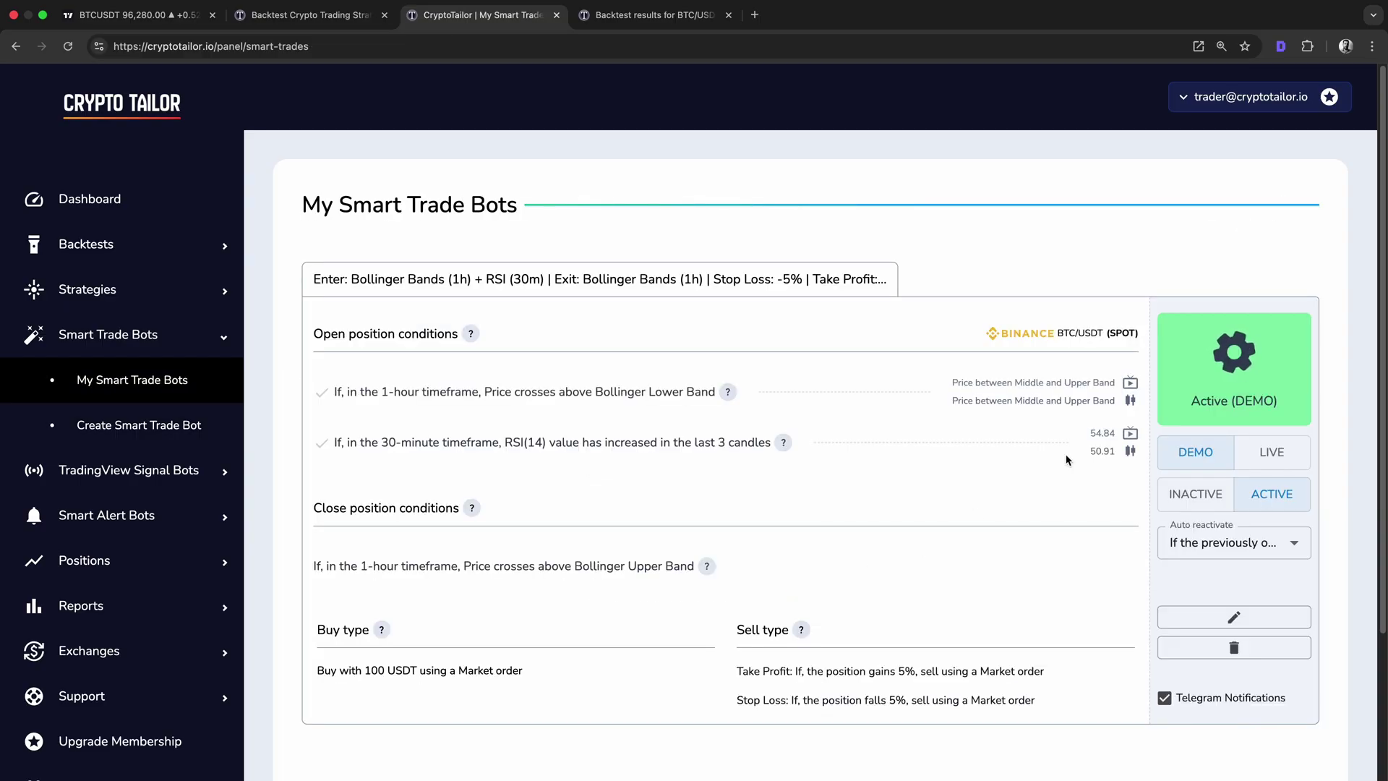
left_click_drag(319, 338, 437, 334)
left_click(429, 360)
left_click_drag(595, 391, 683, 391)
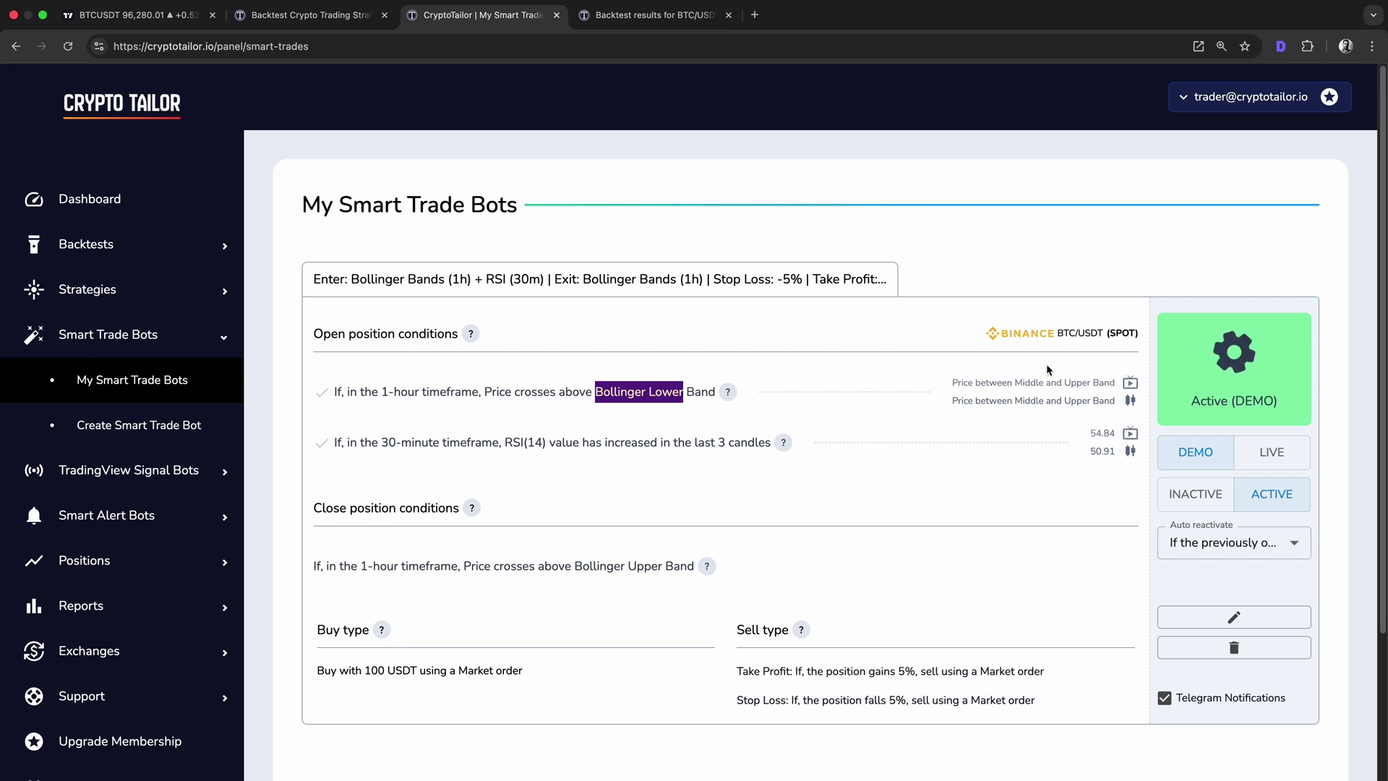
mouse_move(1052, 377)
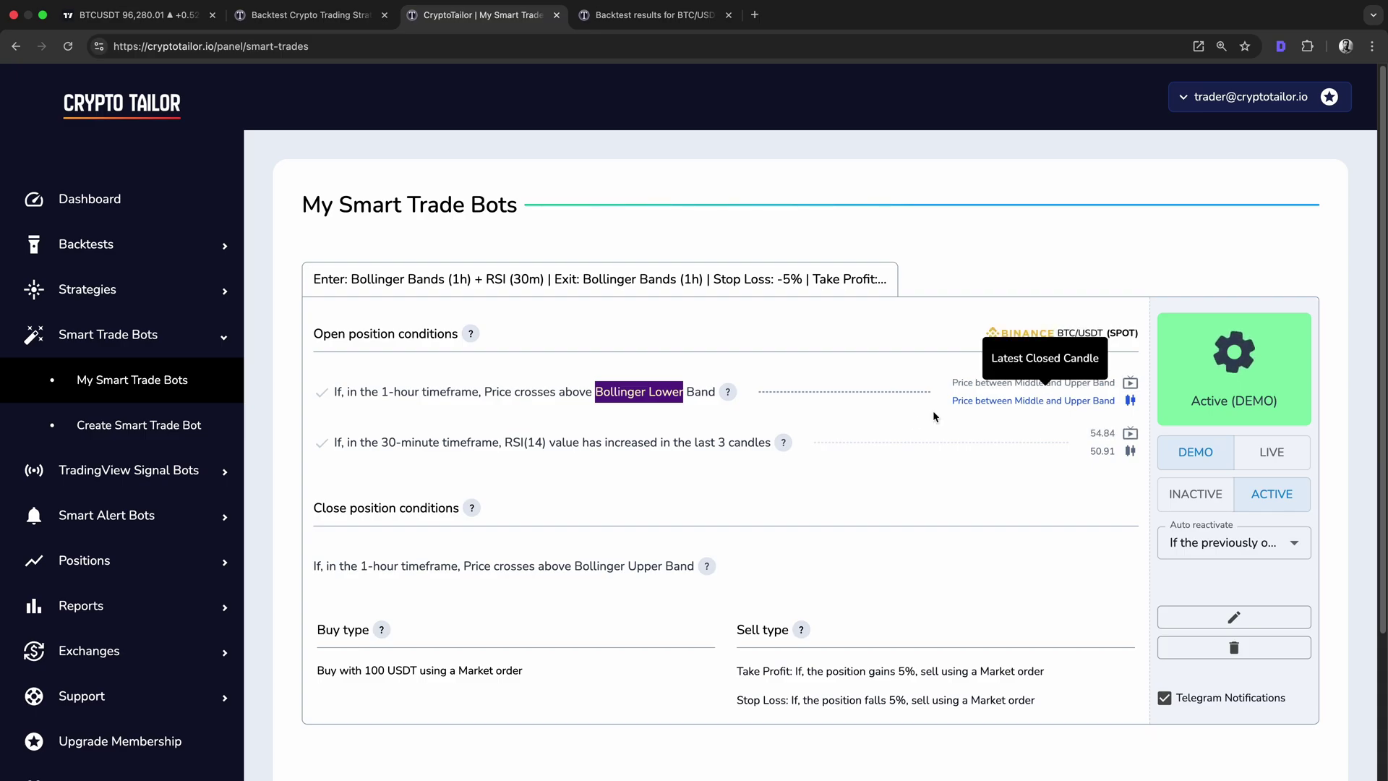
left_click(857, 424)
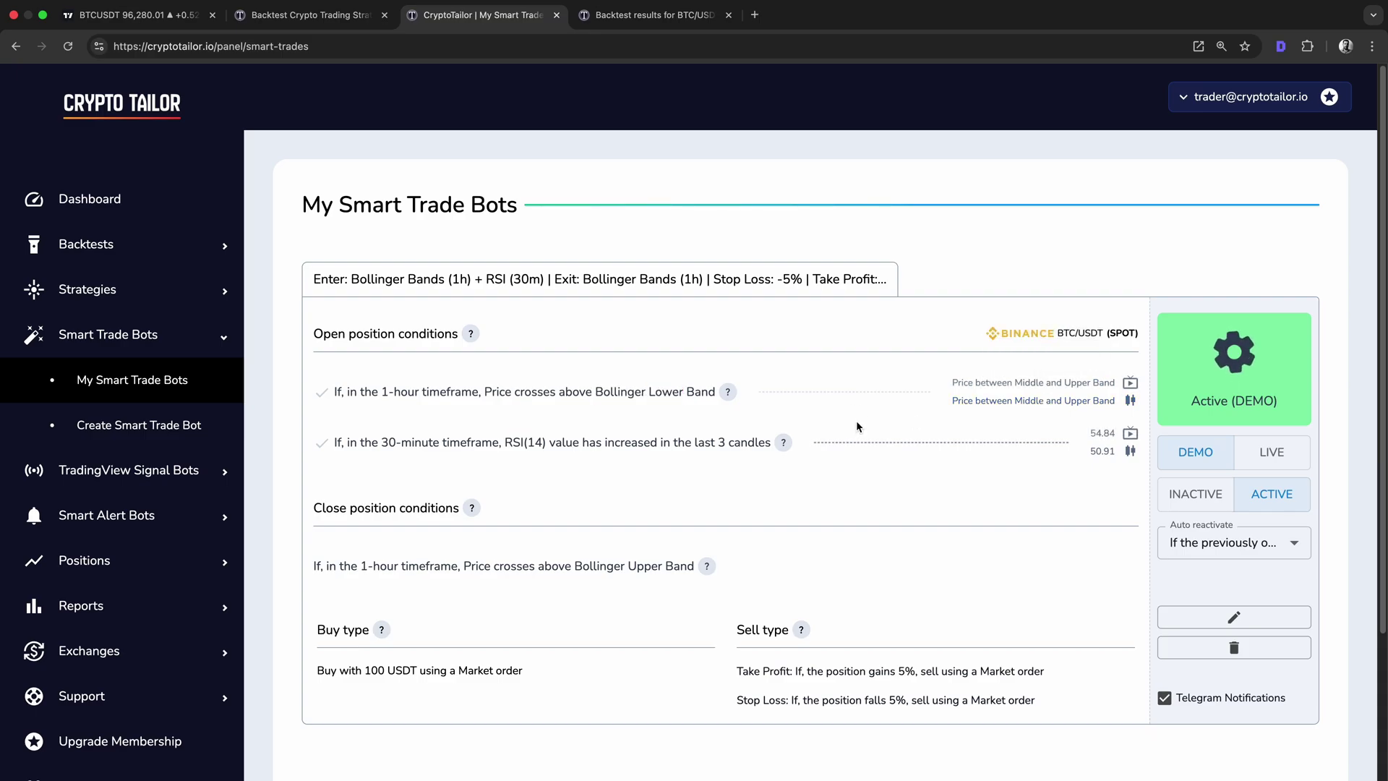
mouse_move(472, 336)
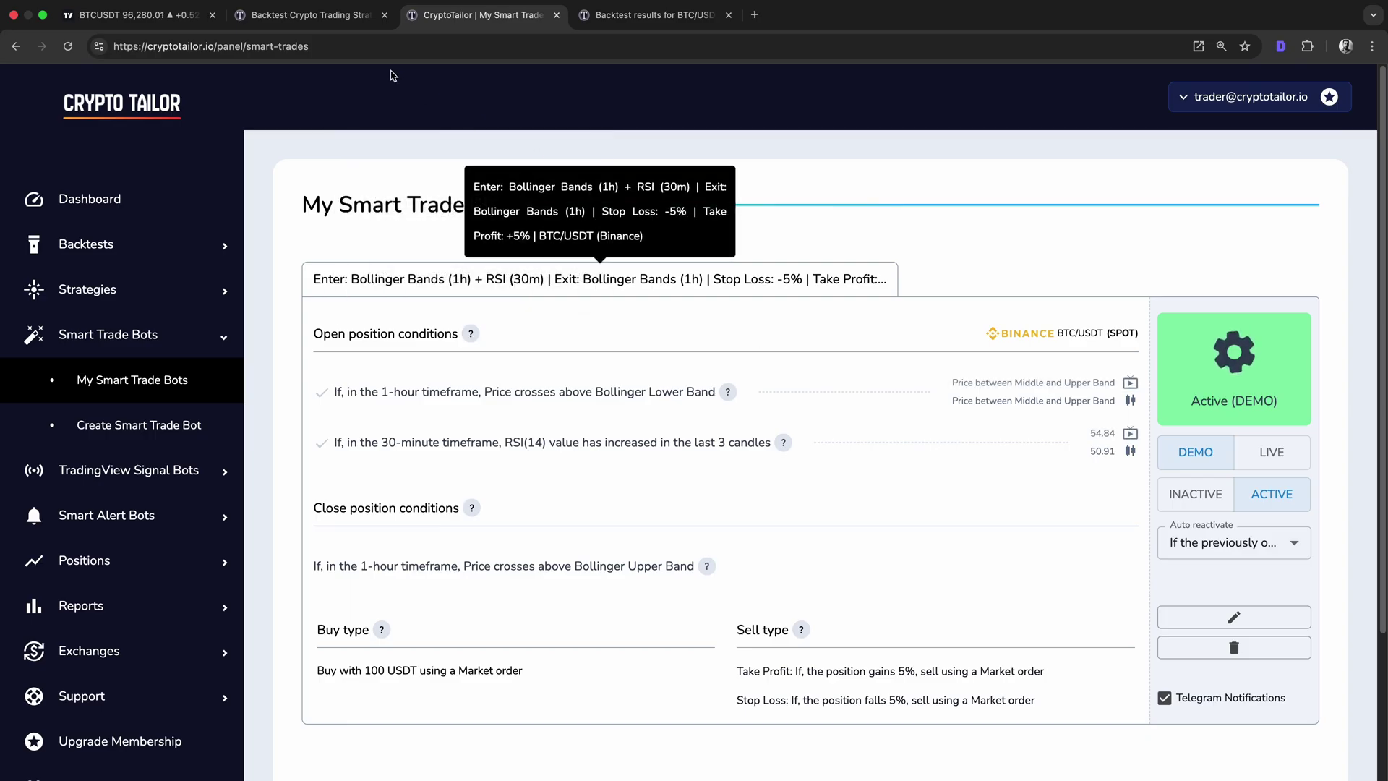
left_click(311, 15)
left_click(138, 14)
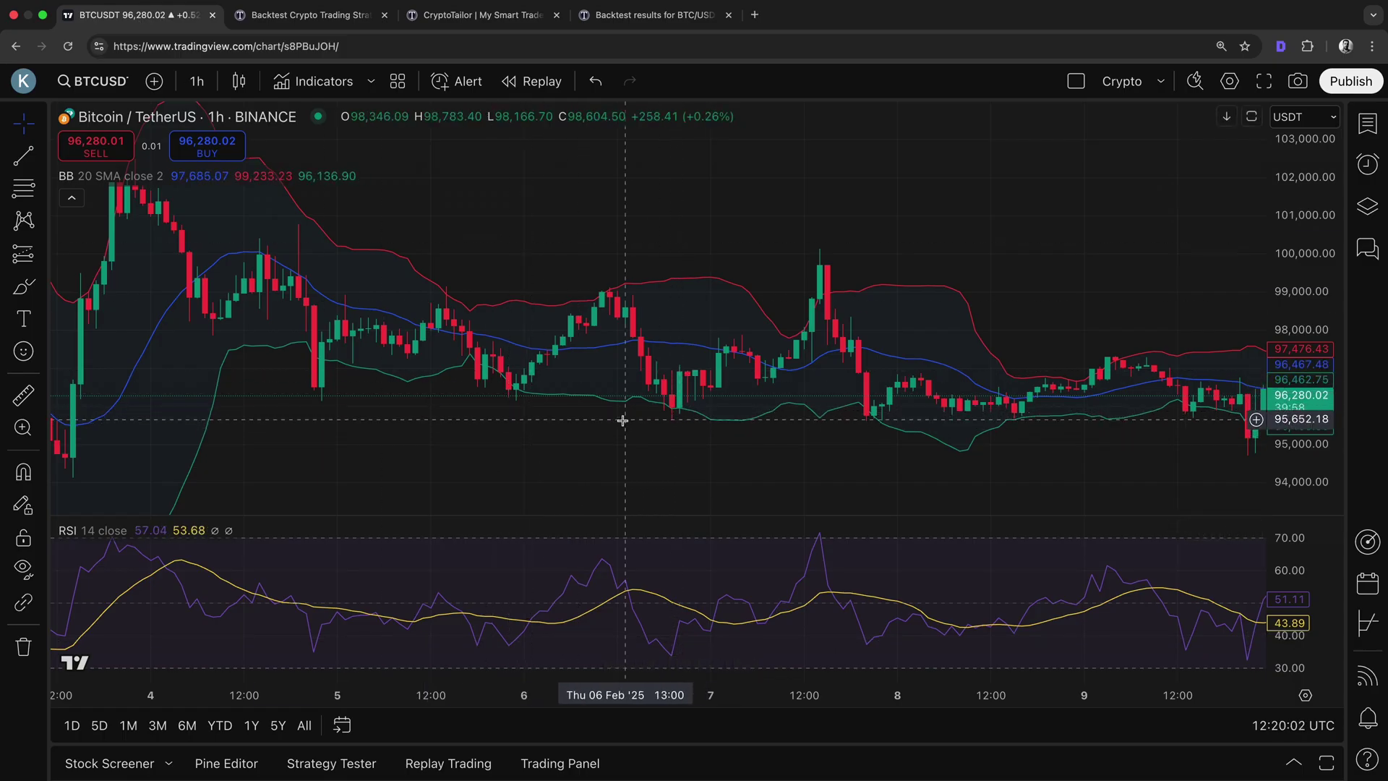
key("super+3")
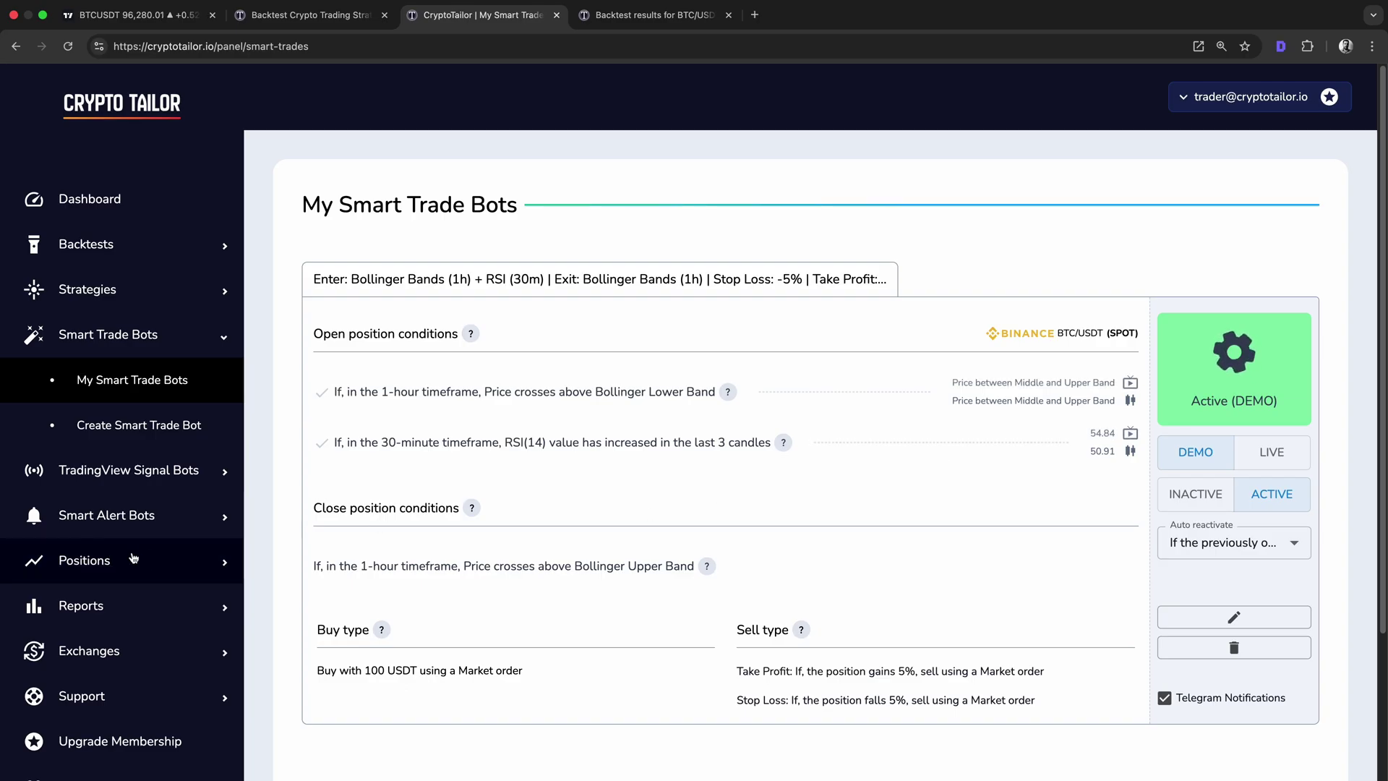
left_click(141, 561)
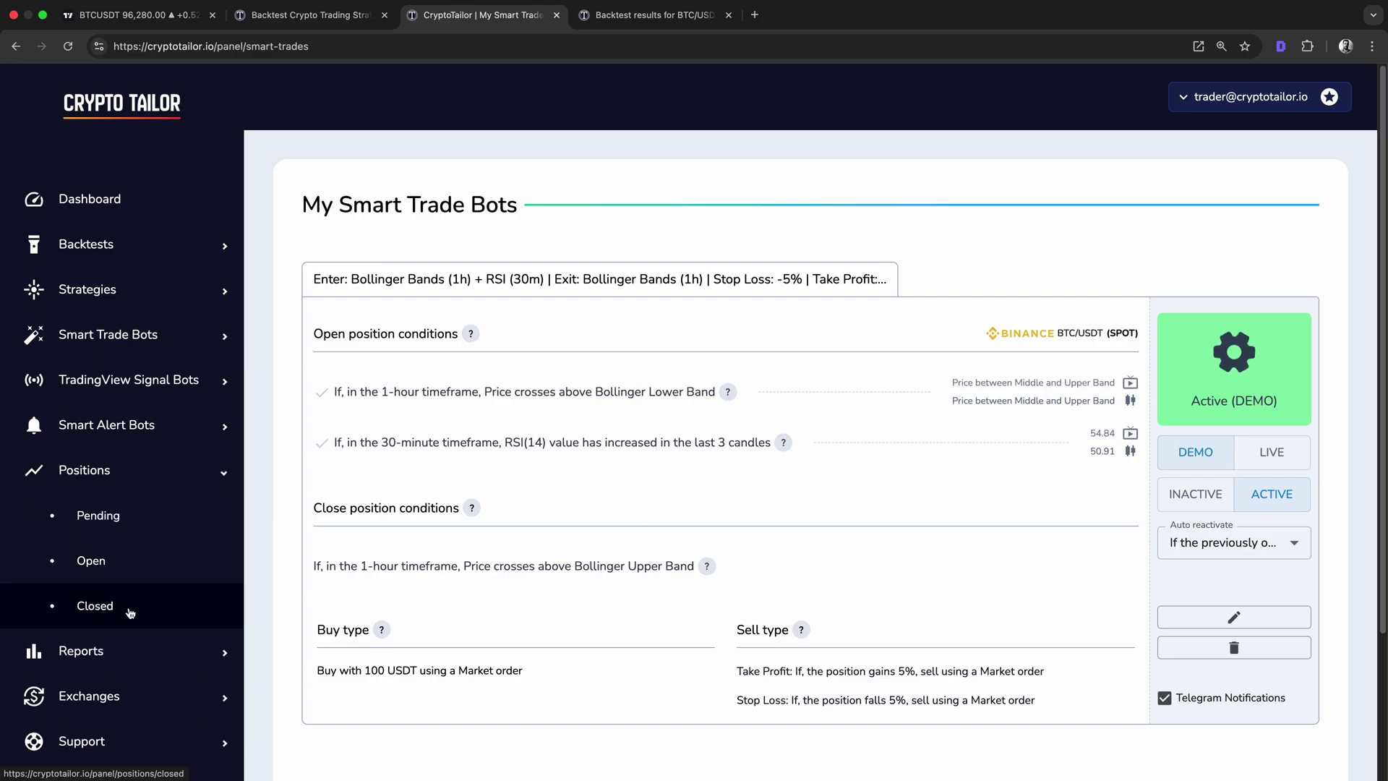
key("ctrl+Left")
left_click(1296, 303)
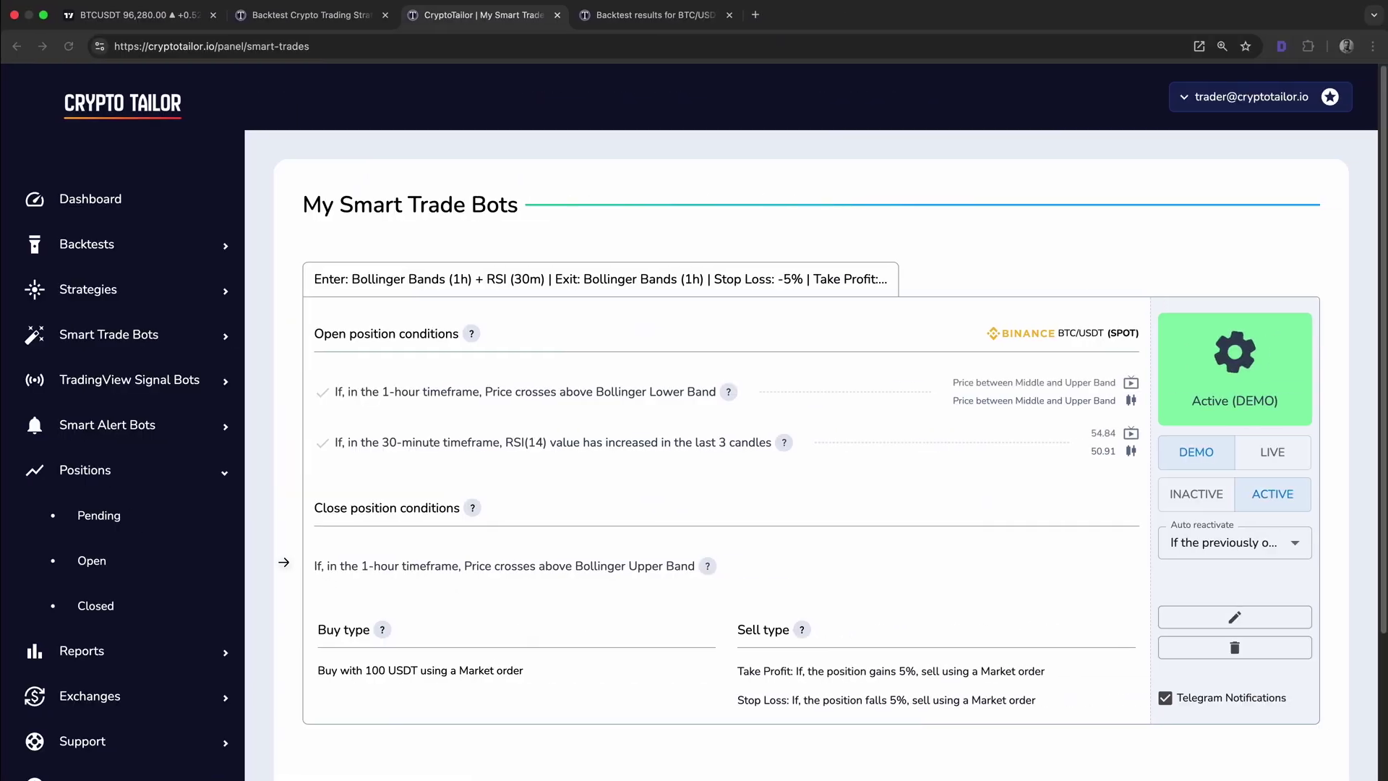
left_click(154, 659)
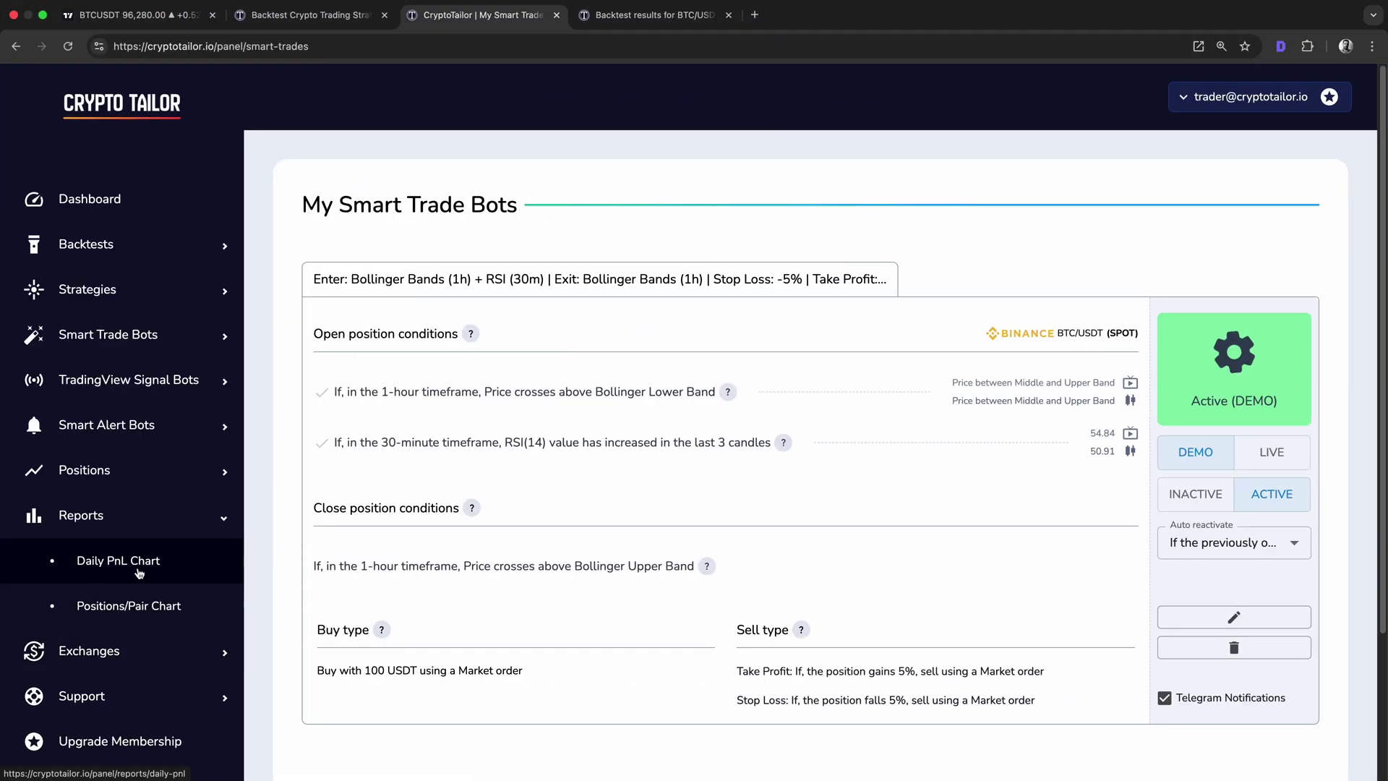
left_click(183, 565)
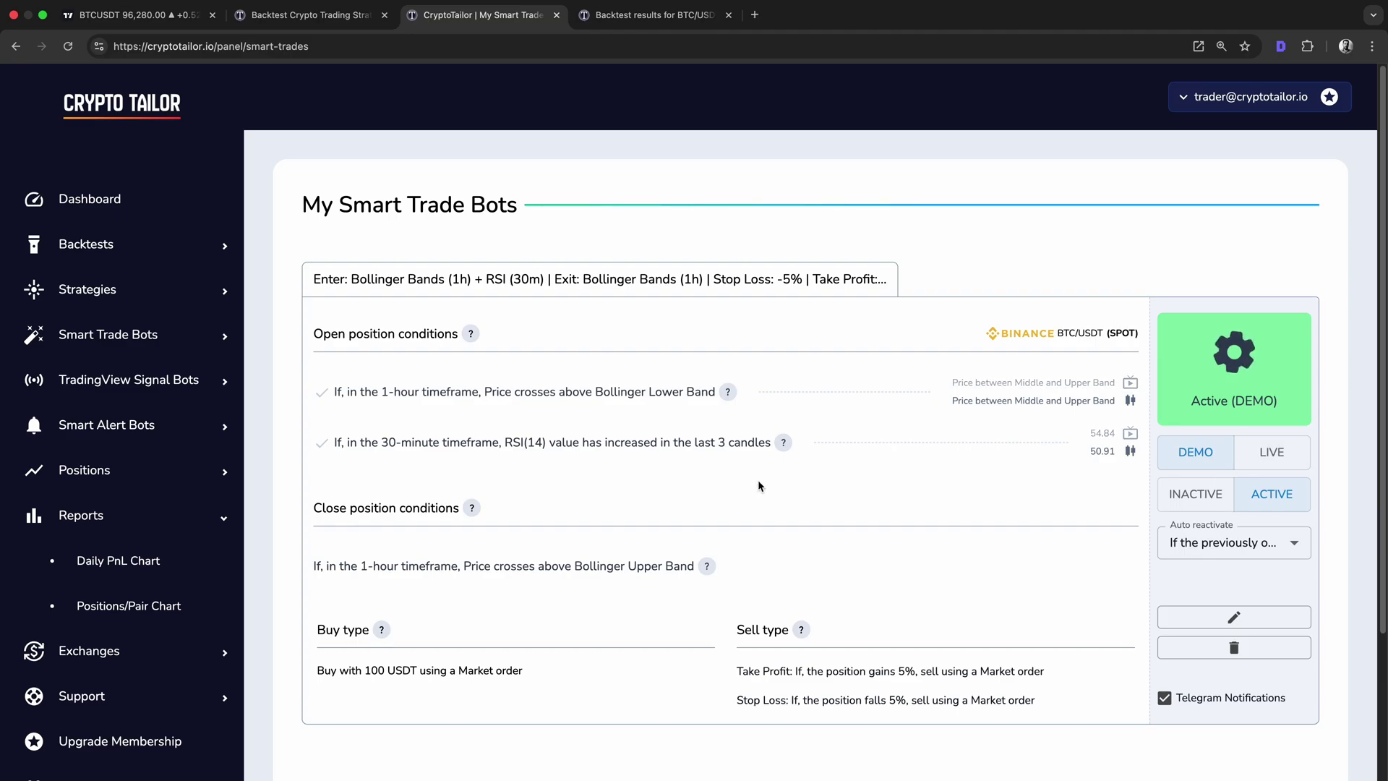
scroll(760, 485, "down", 1)
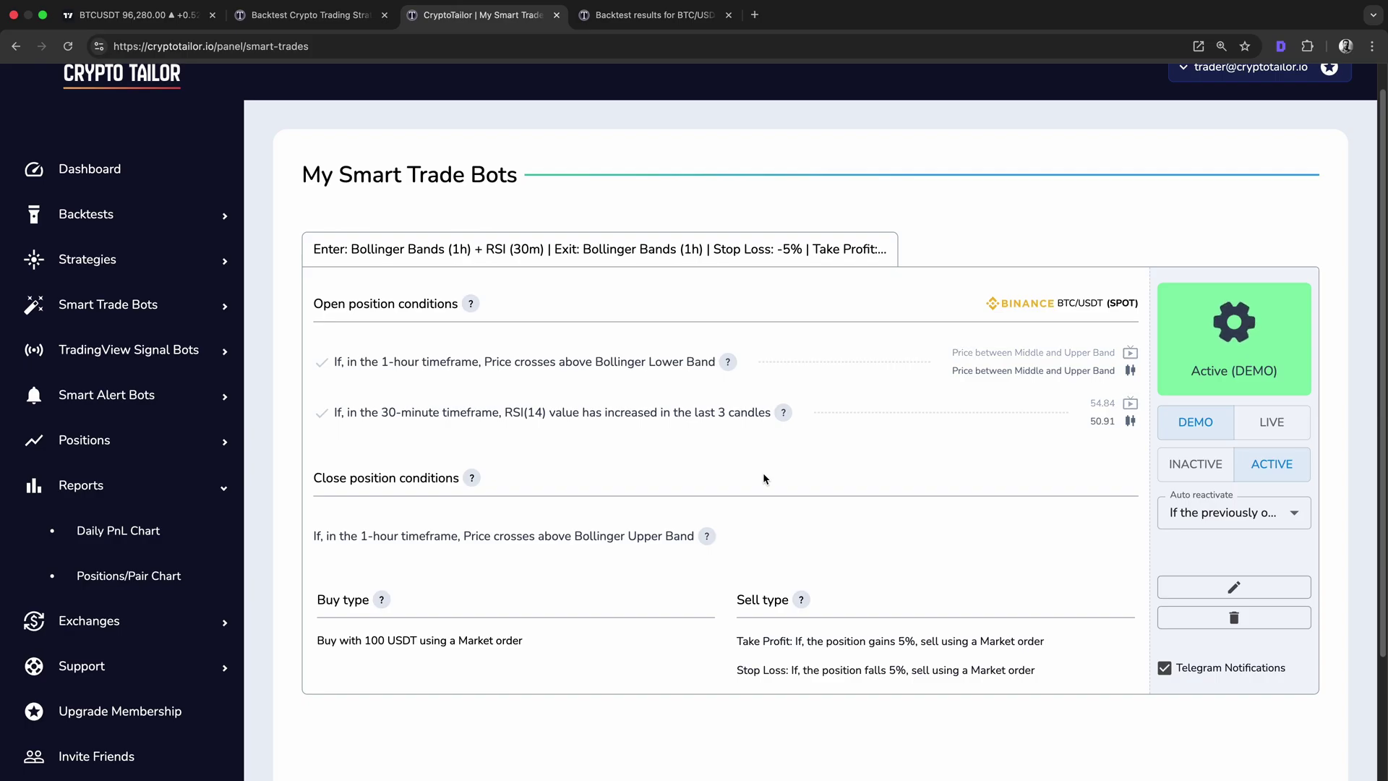
Step: Open Connect to Binance and browse the 'How to get Binance Api Key' guide
left_click(89, 620)
scroll(145, 583, "down", 3)
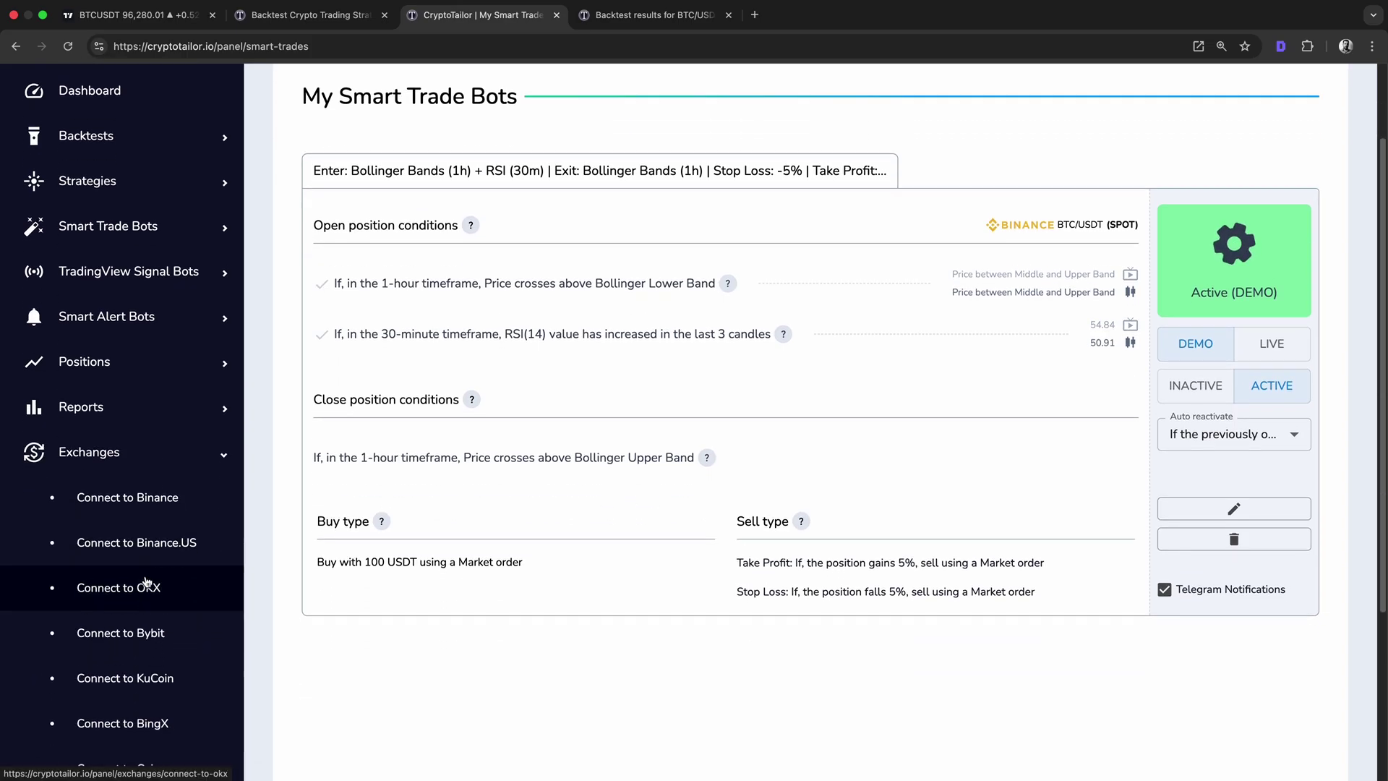
scroll(145, 575, "down", 1)
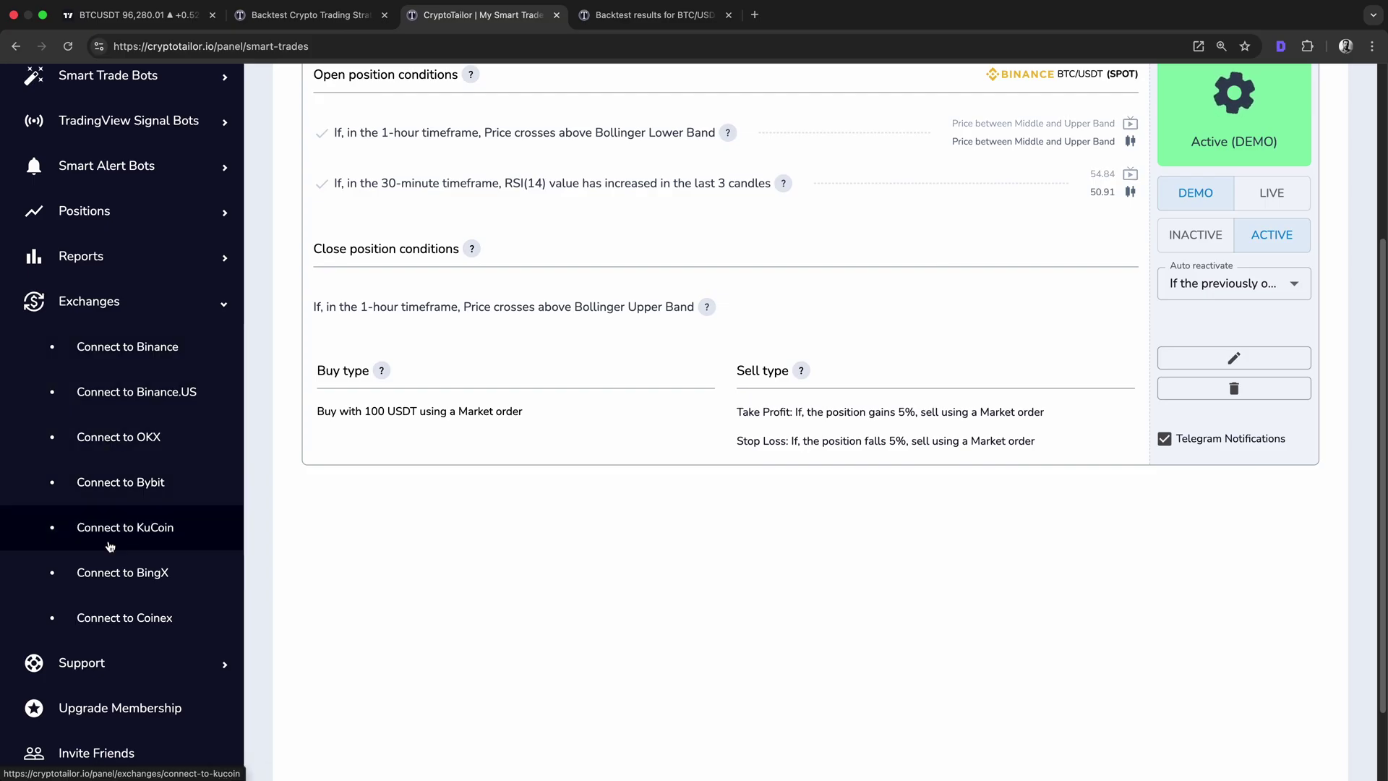
left_click(127, 349)
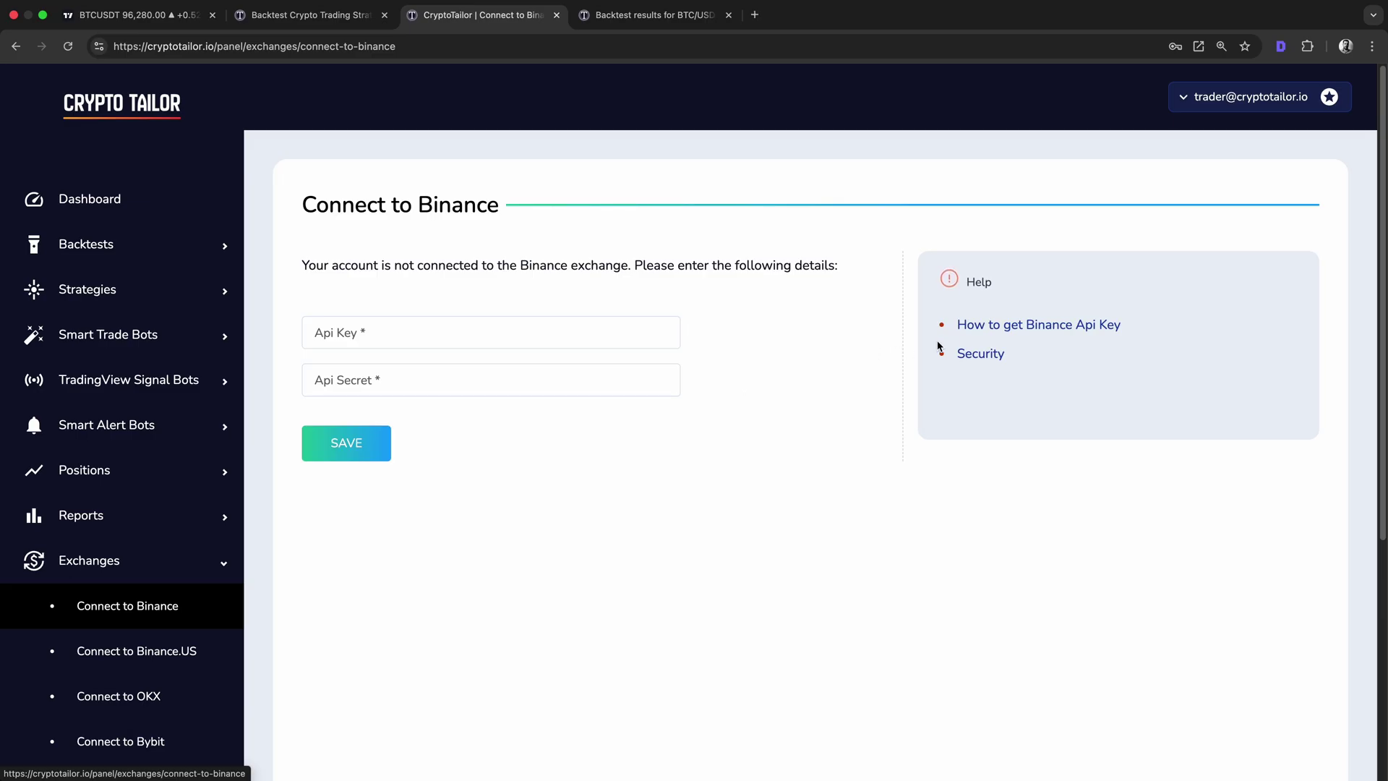
left_click(991, 324)
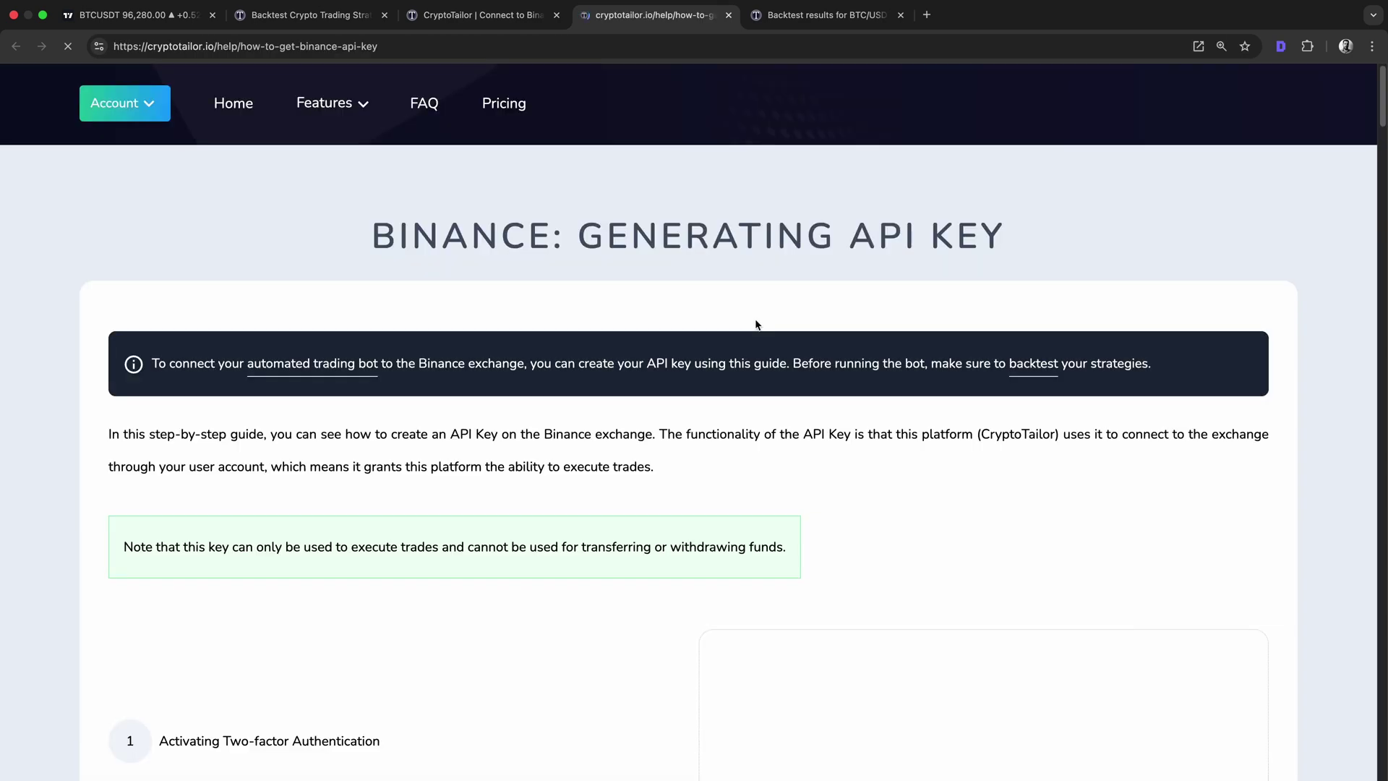
scroll(692, 344, "down", 10)
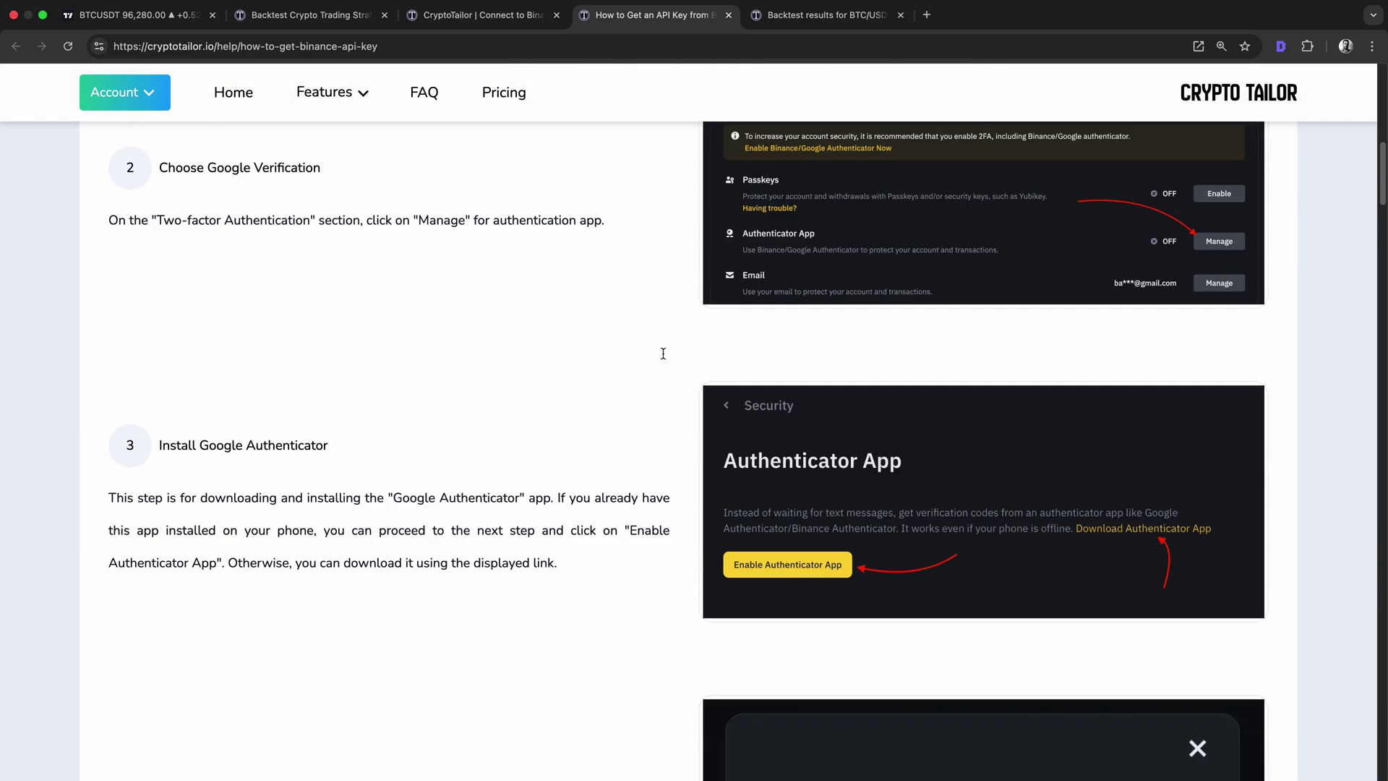
scroll(662, 353, "down", 5)
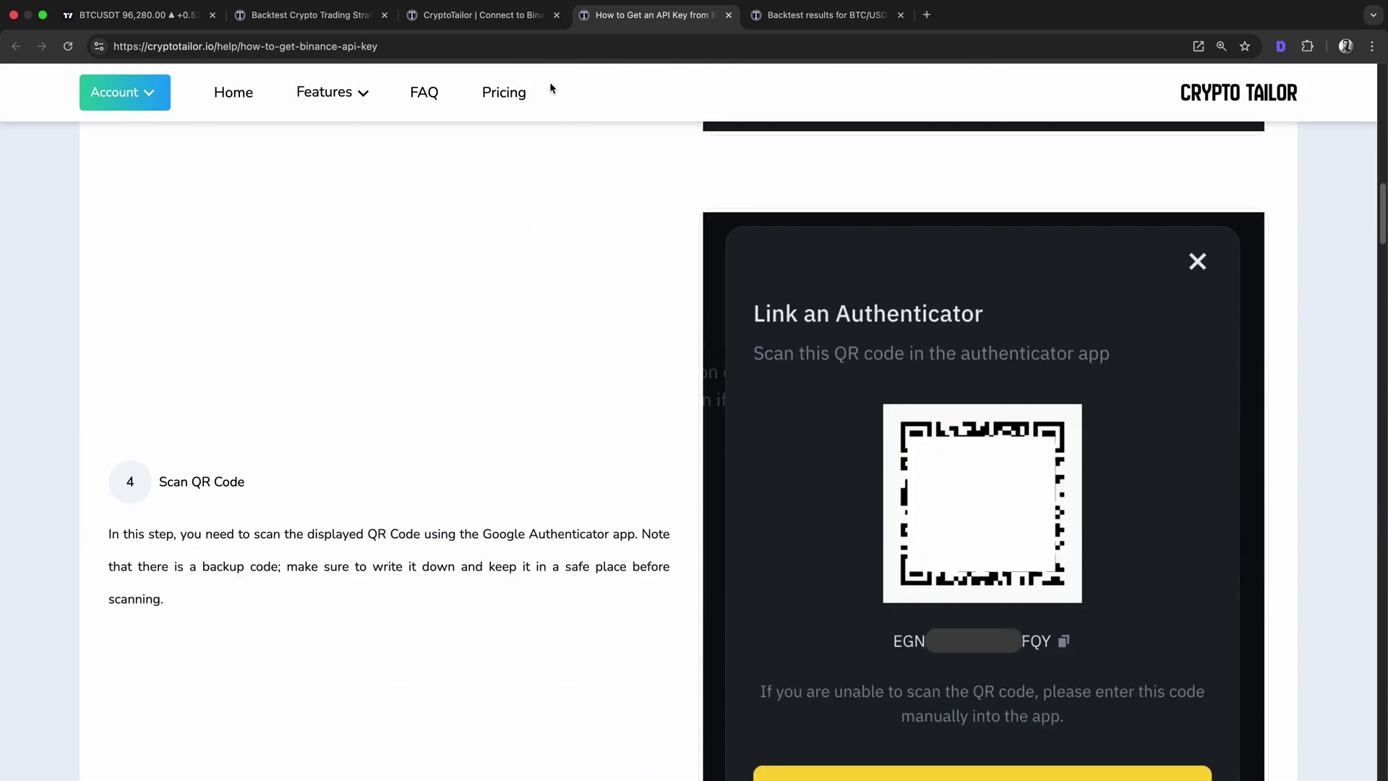
Step: Return to the Connect to Binance form, then back to My Smart Trade Bots
left_click(527, 22)
left_click(519, 388)
left_click(130, 333)
left_click(177, 380)
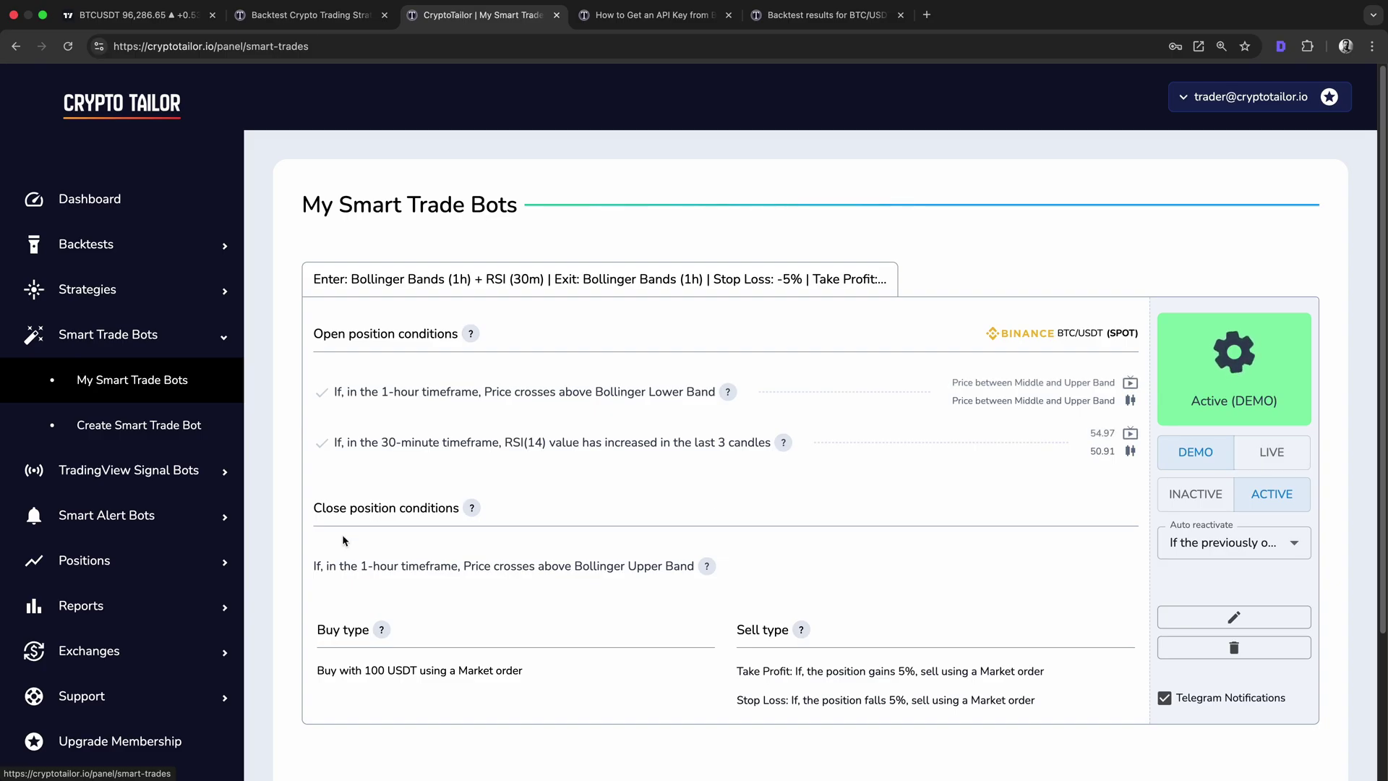
left_click(109, 696)
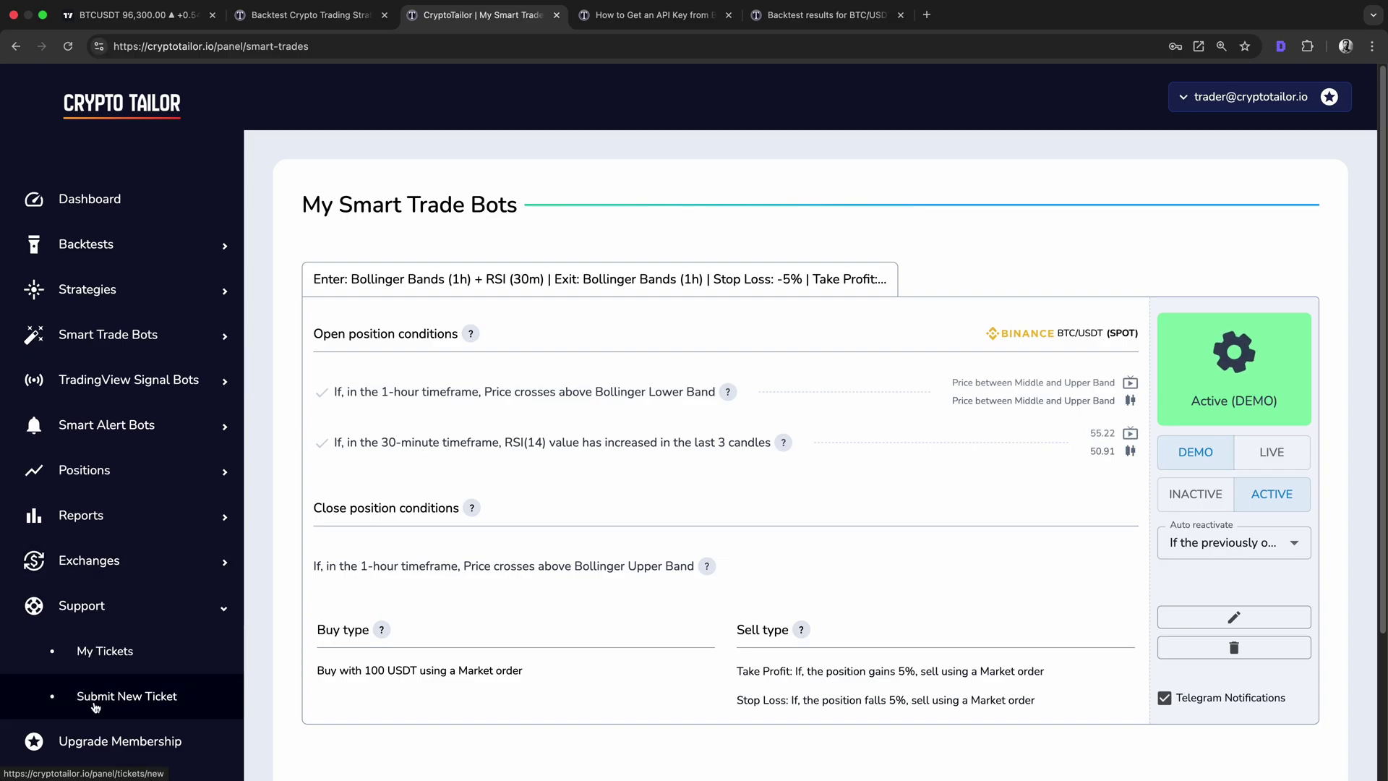
left_click(161, 611)
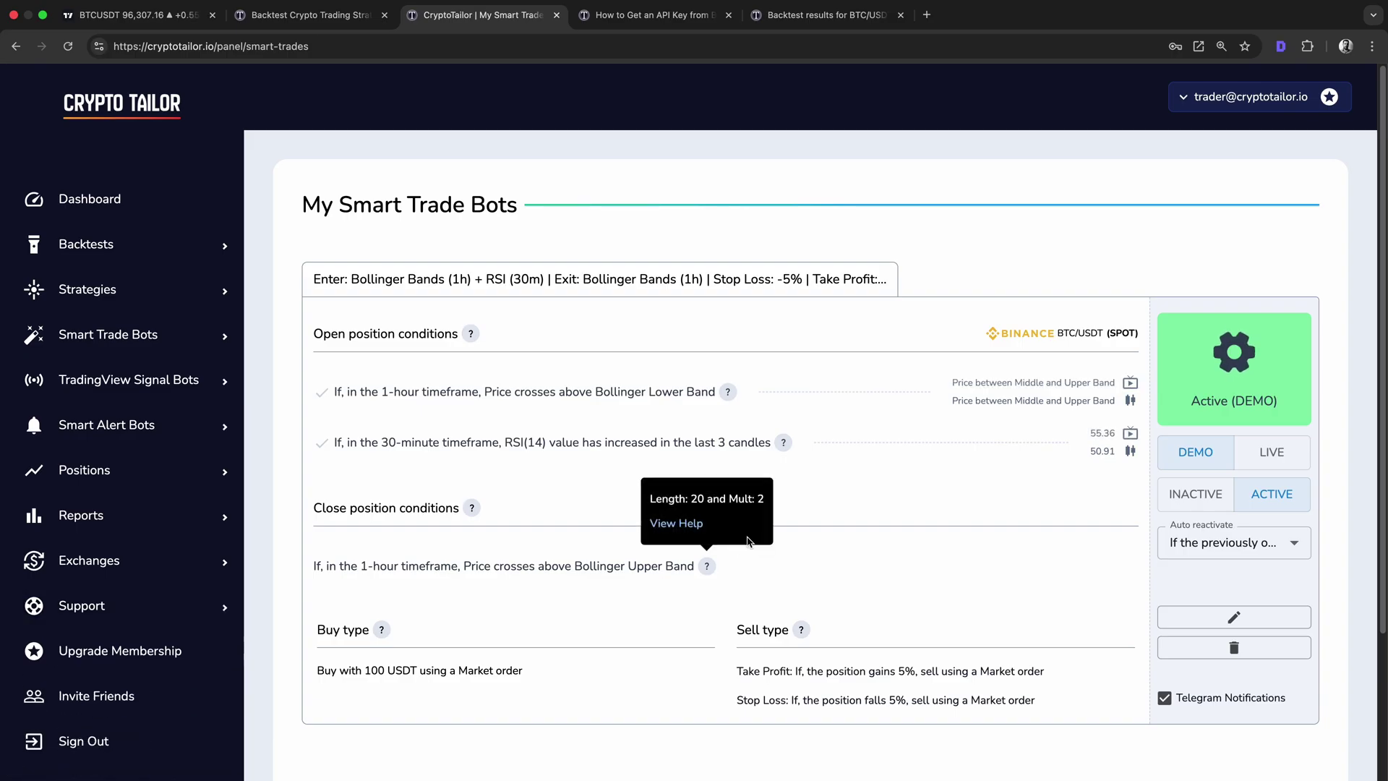